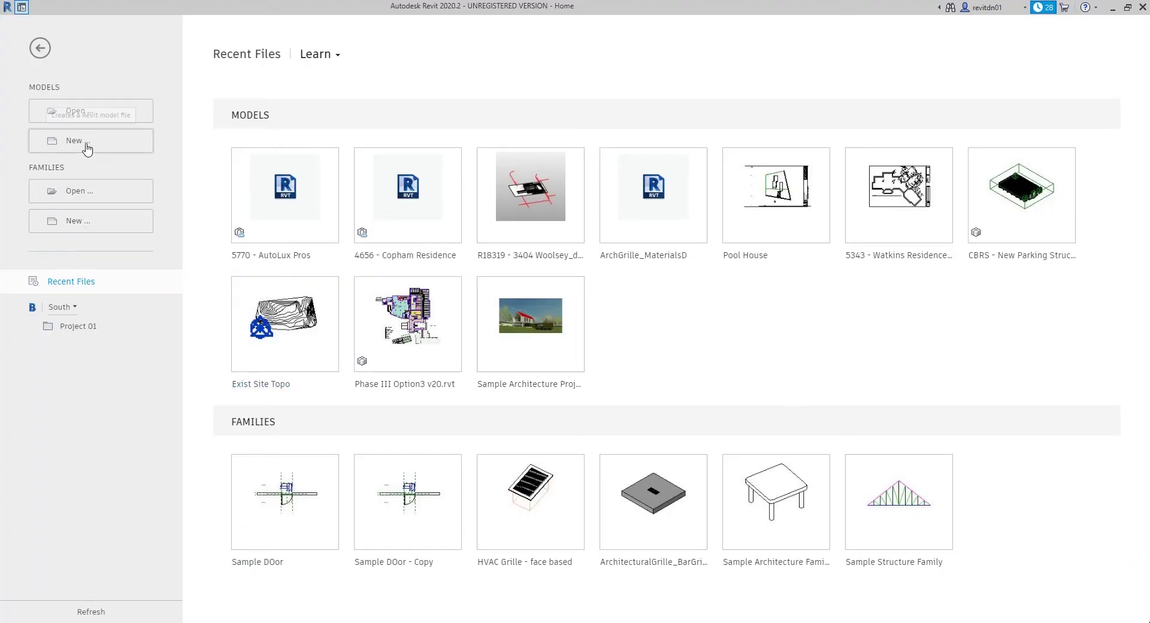
# - Create a new project from the Architectural Template
pyautogui.click(360, 254)
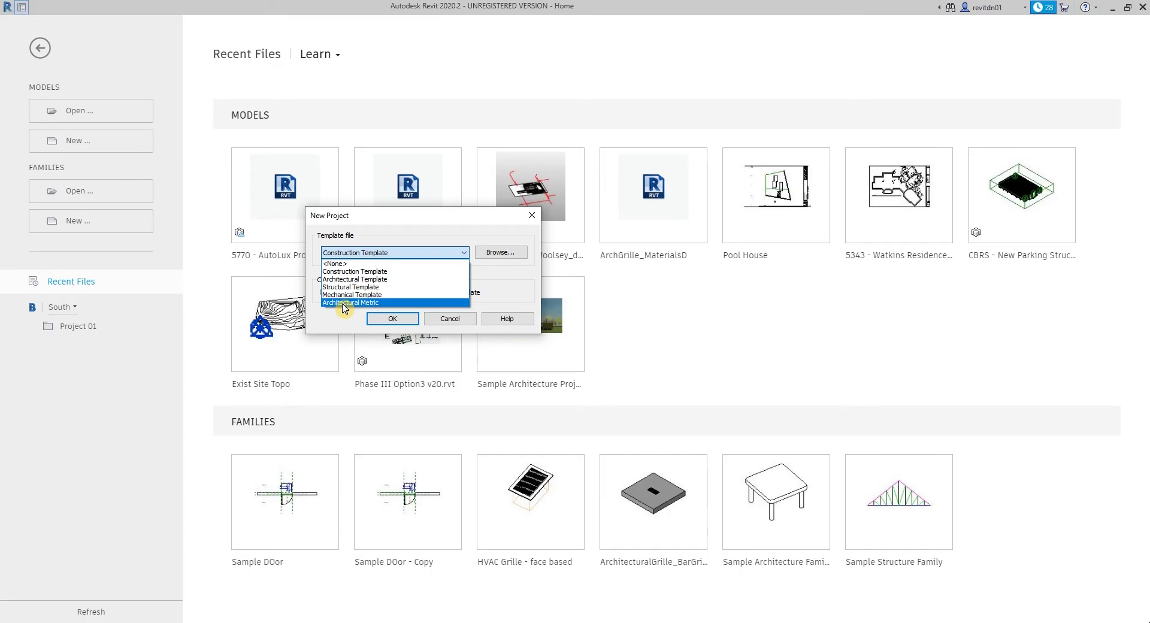
pyautogui.click(363, 280)
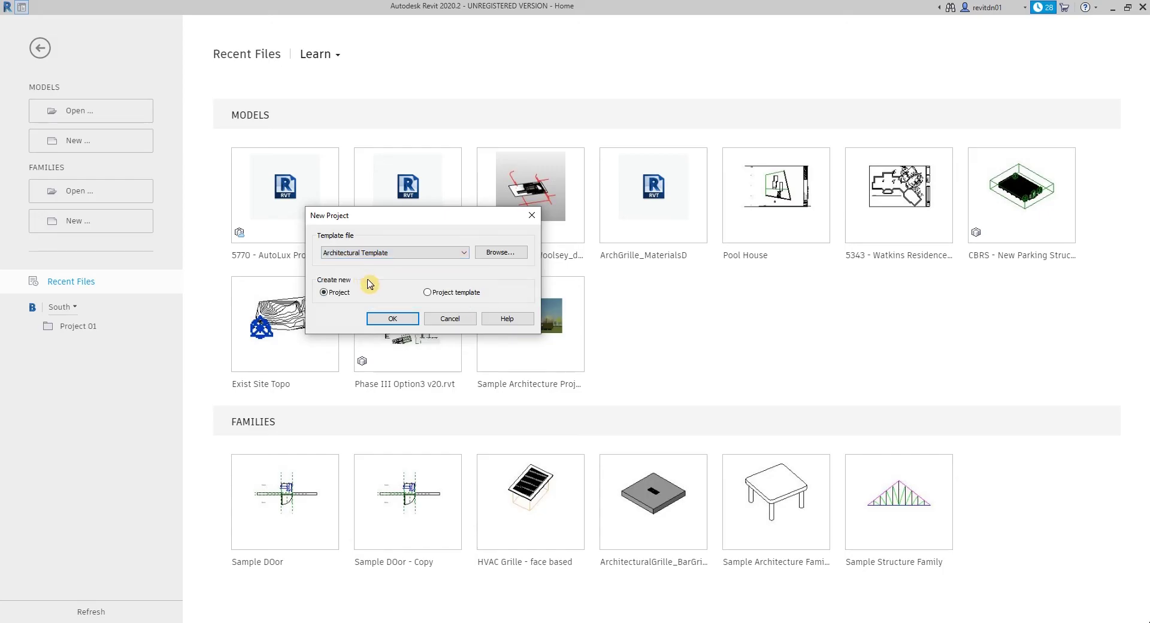
pyautogui.click(392, 318)
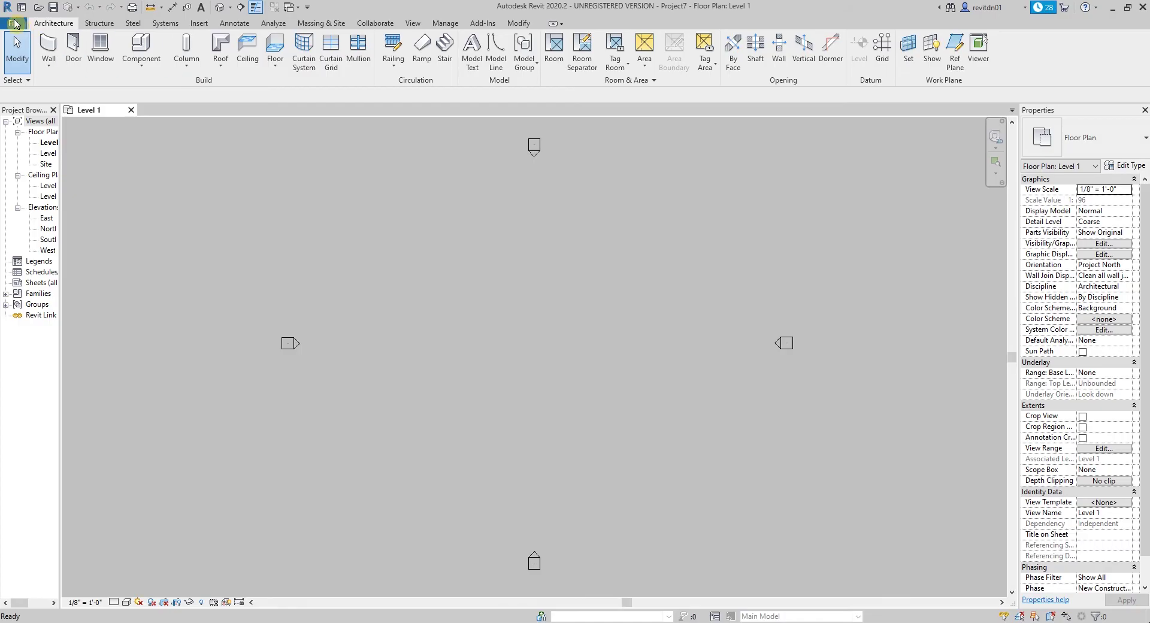
# - Remove the Architectural Metric entry from the project templates in the file location options
pyautogui.click(14, 23)
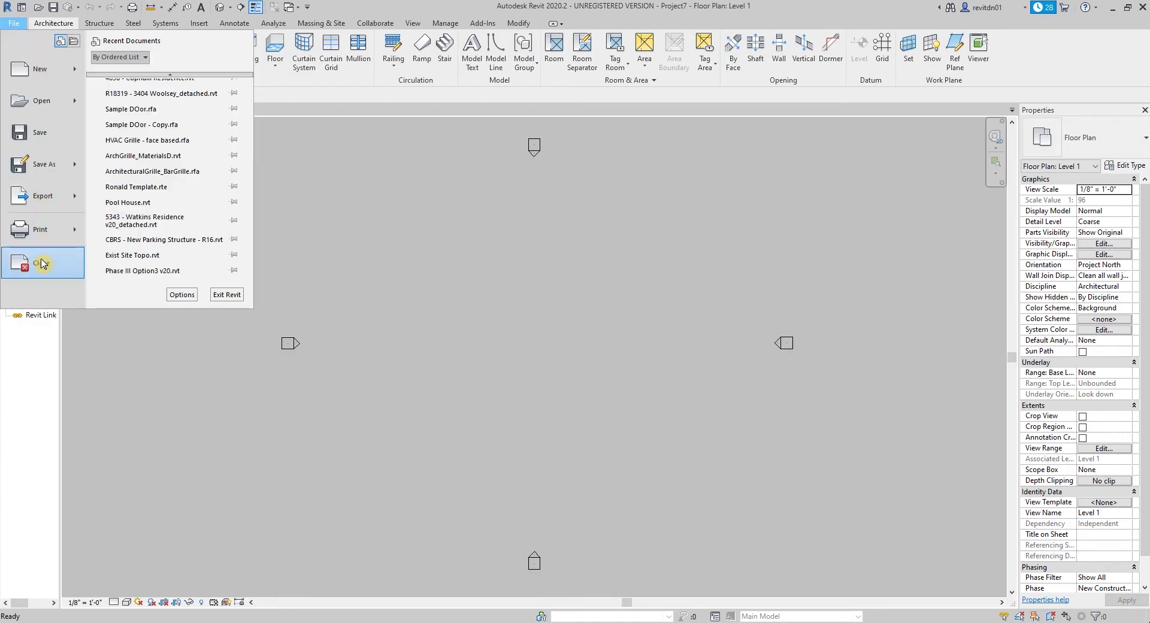
pyautogui.click(188, 298)
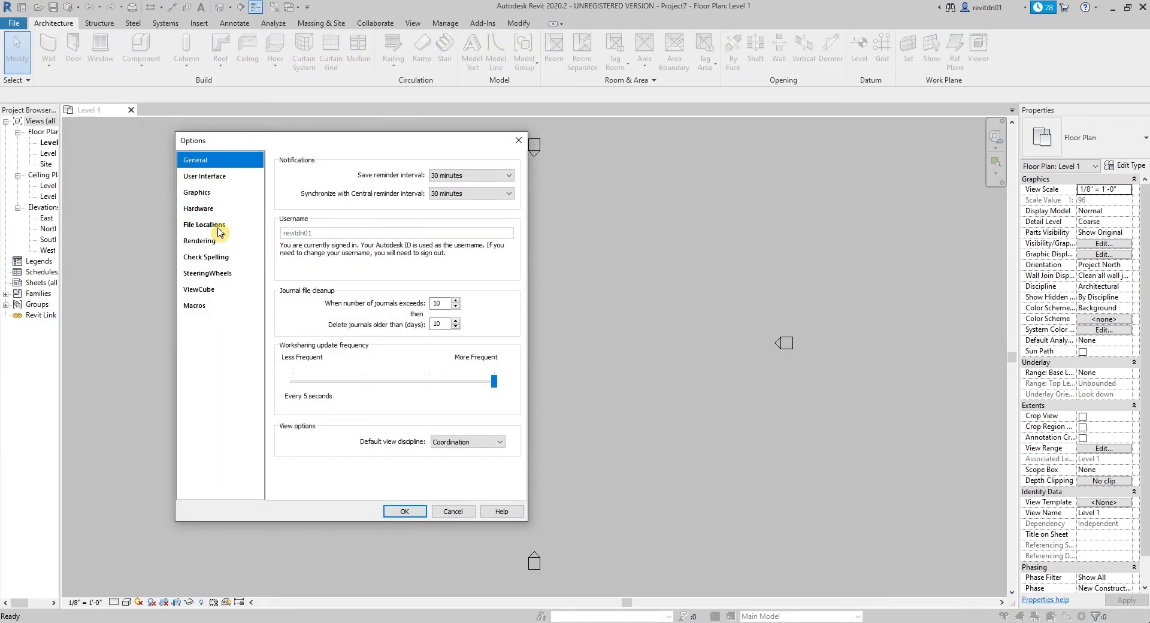
pyautogui.click(219, 228)
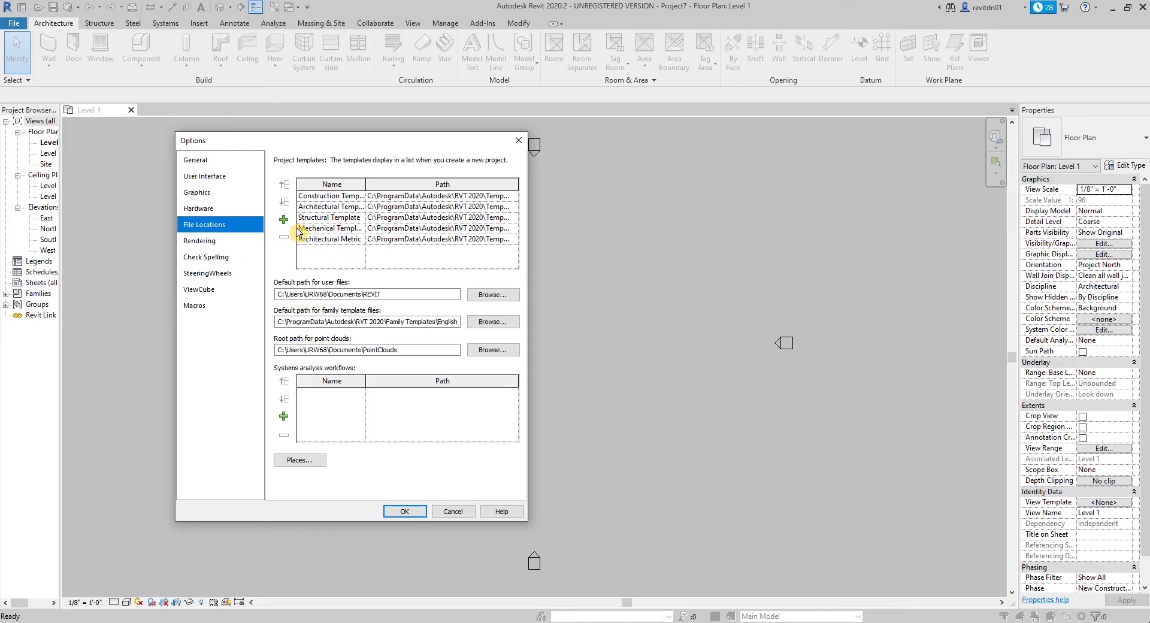
pyautogui.click(333, 239)
pyautogui.click(283, 237)
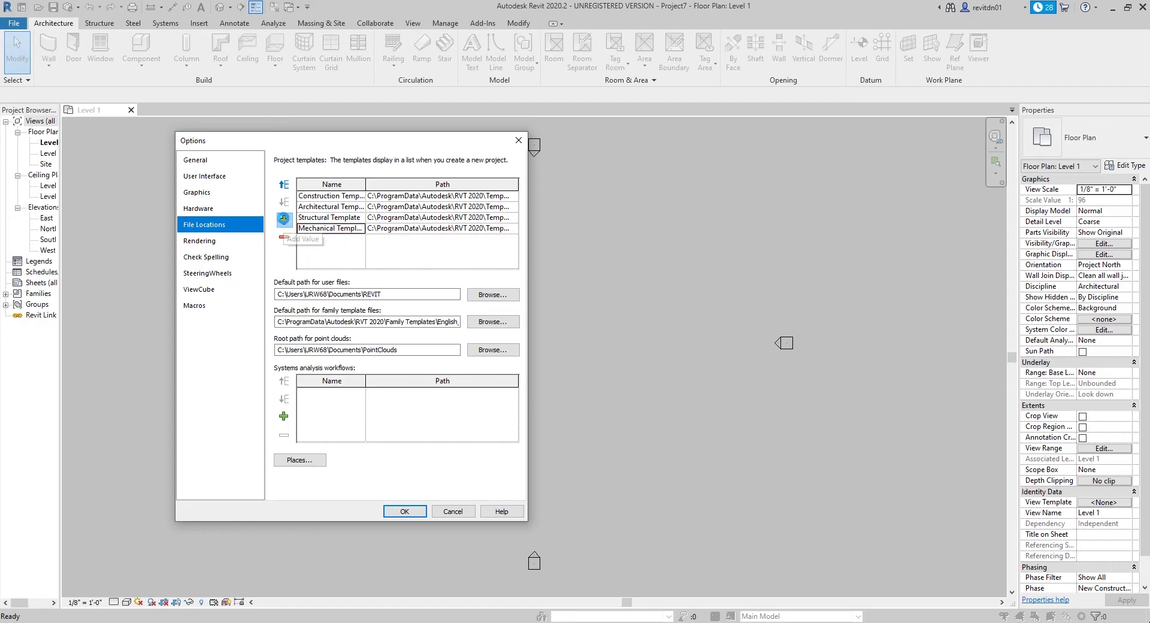
# - Add DefaultMetric.rte from the US Metric folder to the project templates list and apply the options
pyautogui.click(283, 219)
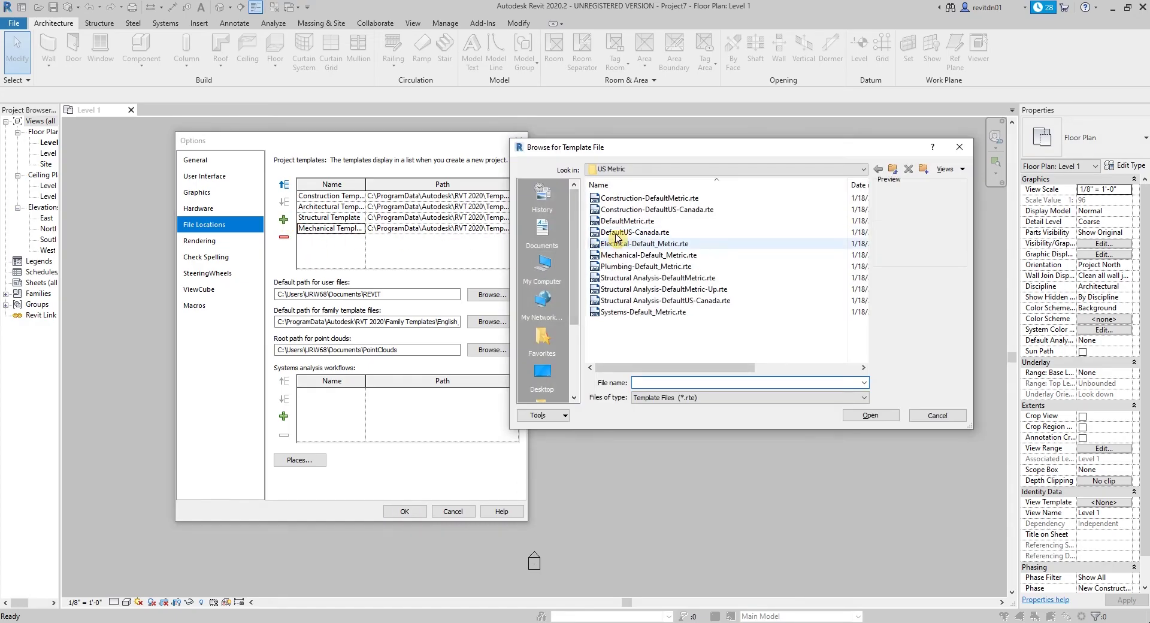
pyautogui.click(623, 171)
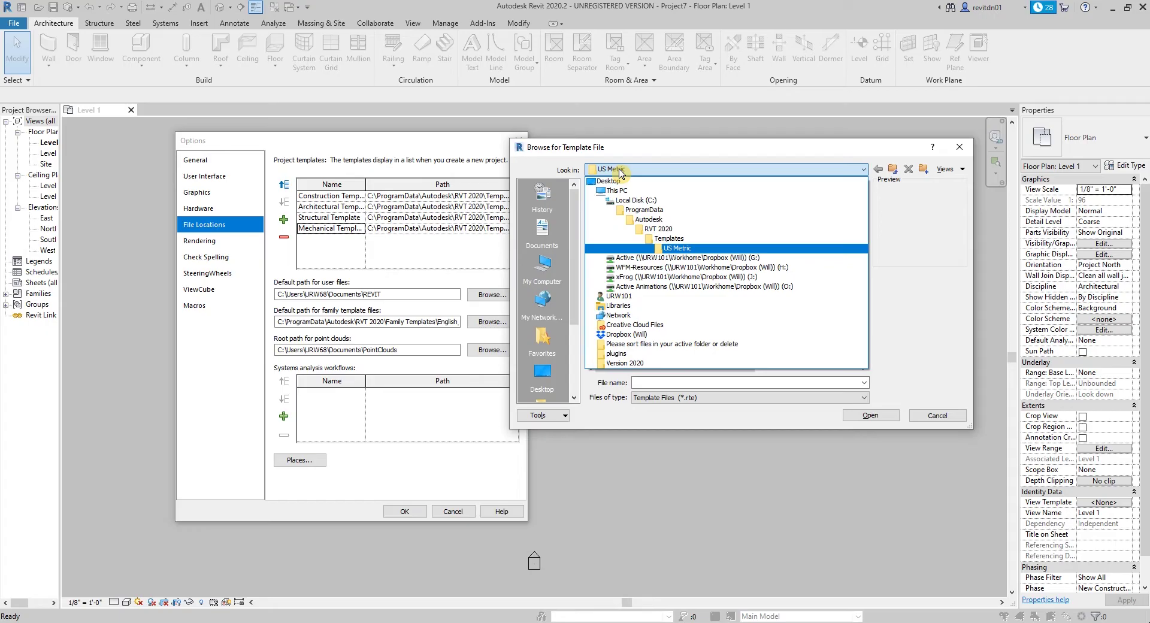
pyautogui.click(677, 248)
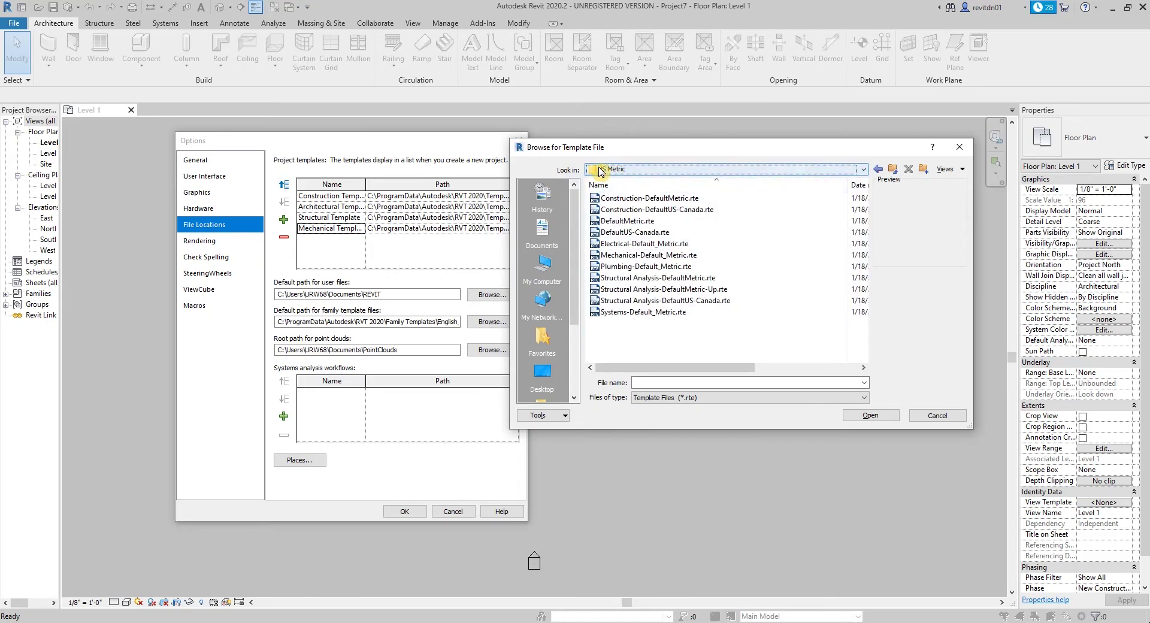
pyautogui.click(623, 221)
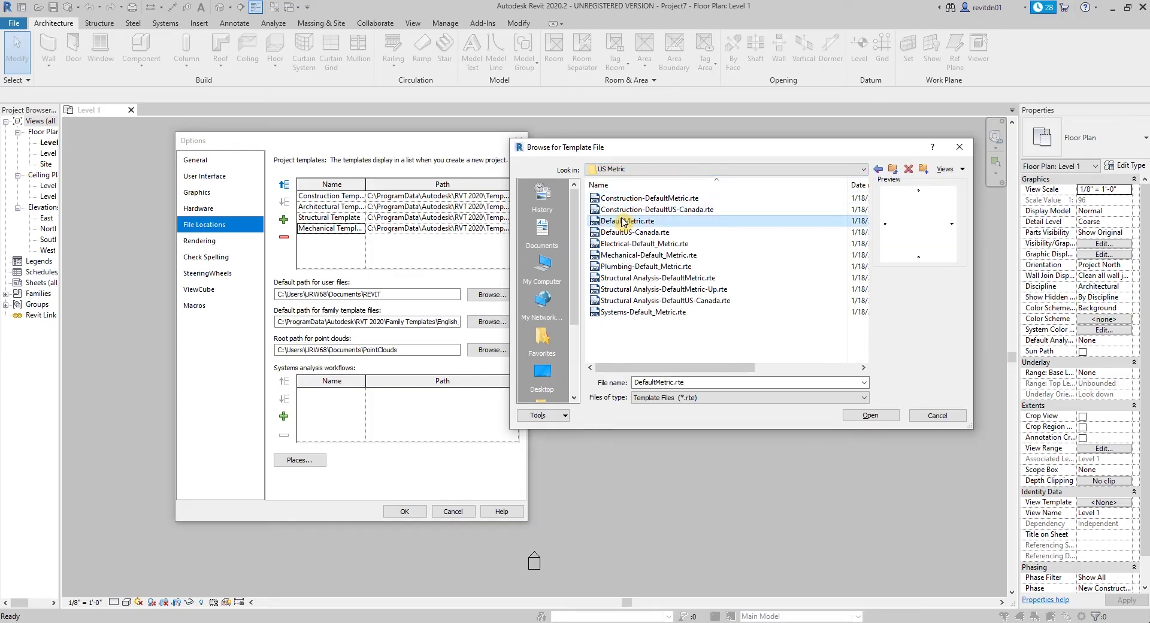
pyautogui.click(877, 417)
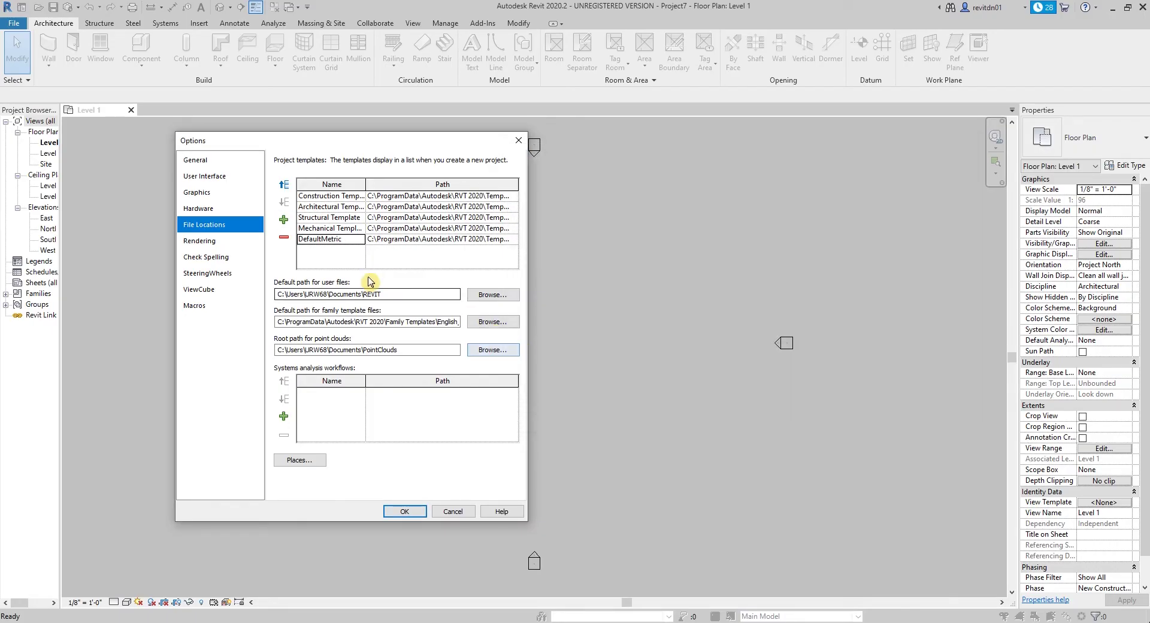
pyautogui.click(404, 511)
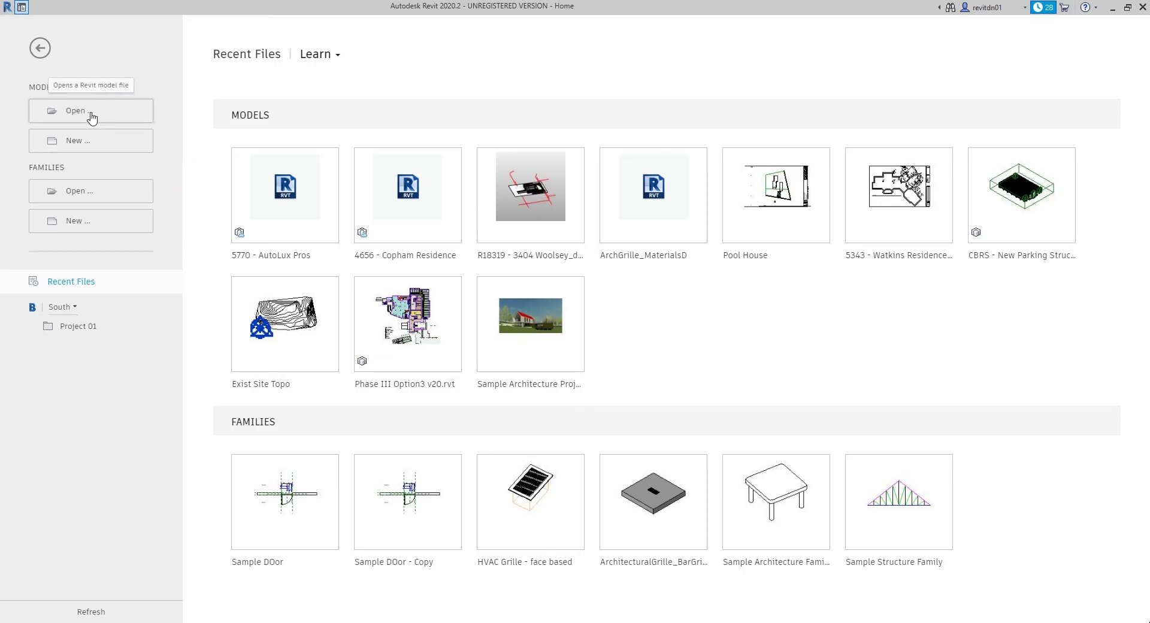
# - Create a new project from the Architectural Metric template
pyautogui.click(84, 139)
pyautogui.click(349, 256)
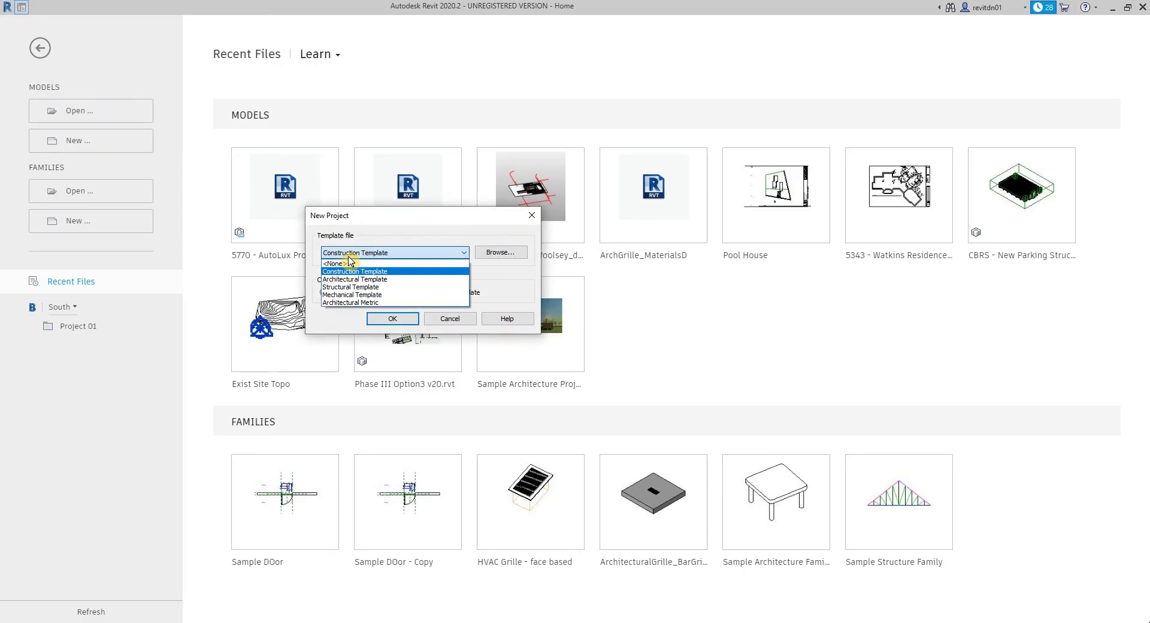
pyautogui.click(350, 303)
pyautogui.click(386, 318)
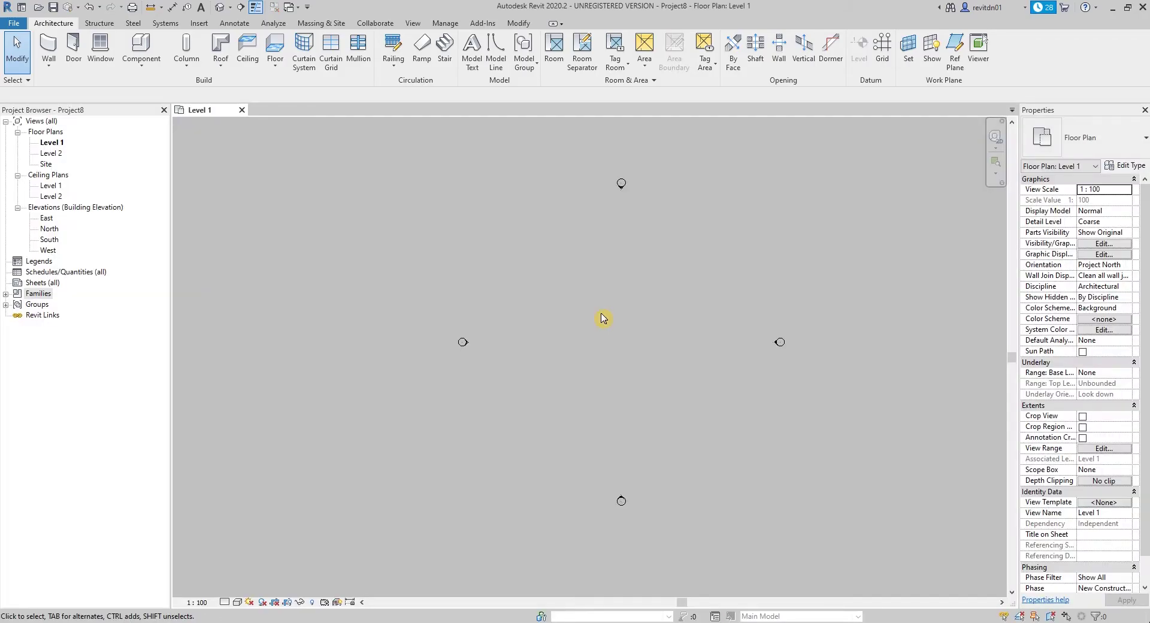
# - Start the Wall tool and duplicate the Generic - 200mm basic wall type as Generic - 150mm
pyautogui.press('w')
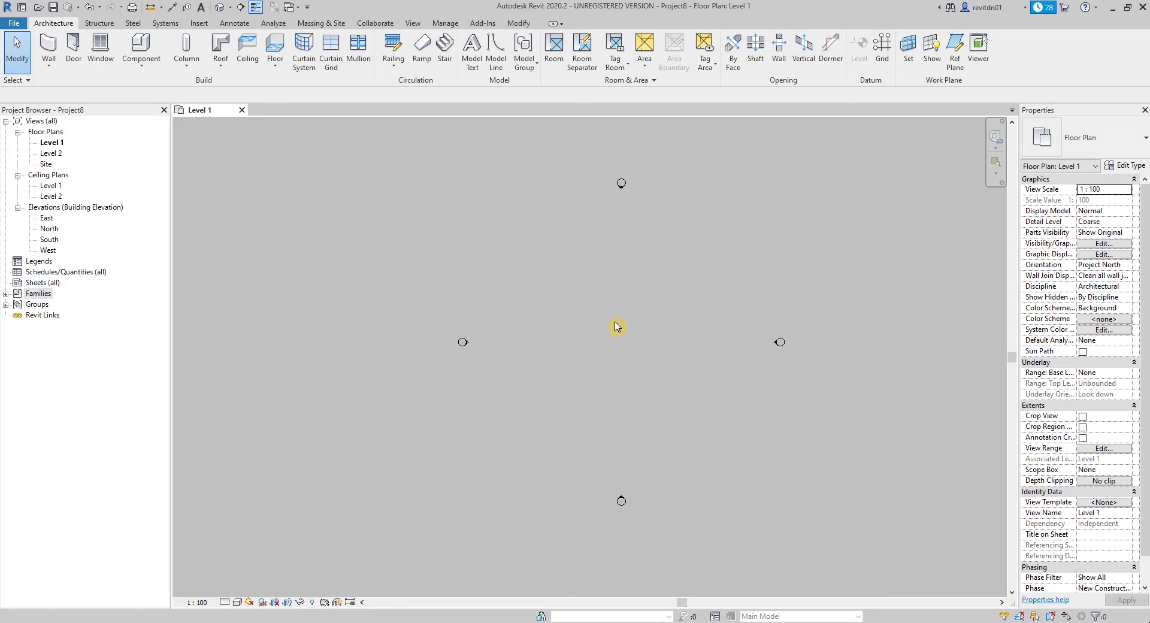
pyautogui.press('a')
pyautogui.moveTo(624, 304)
pyautogui.mouseDown(button='middle')
pyautogui.moveTo(620, 321)
pyautogui.moveTo(638, 320)
pyautogui.mouseUp(button='middle')
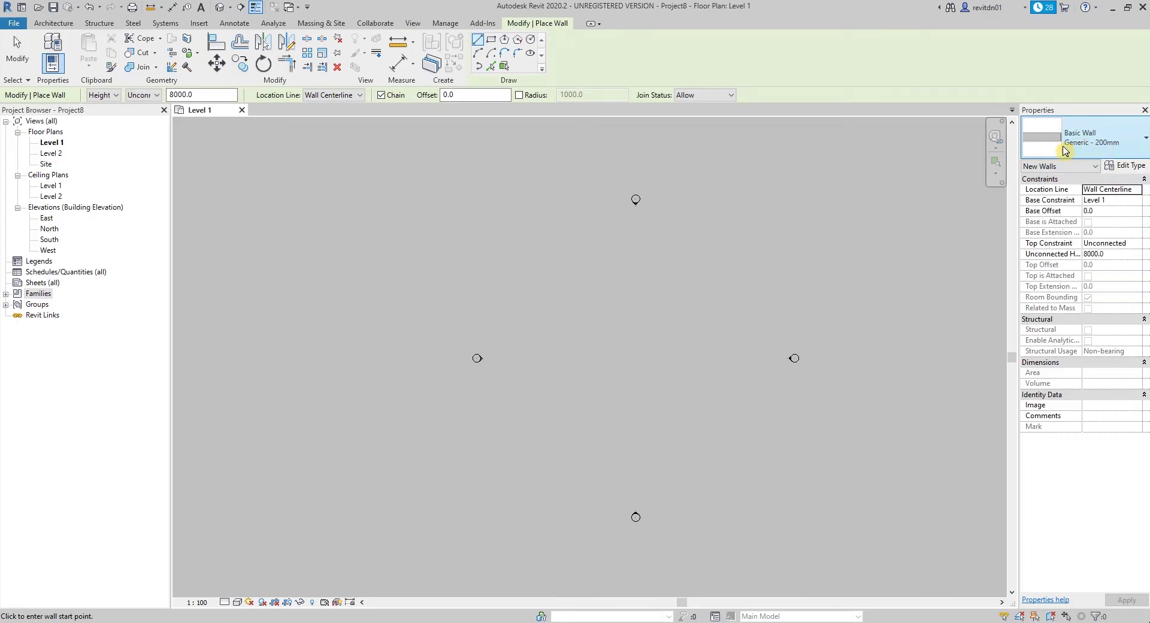
pyautogui.click(1133, 165)
pyautogui.press('Escape')
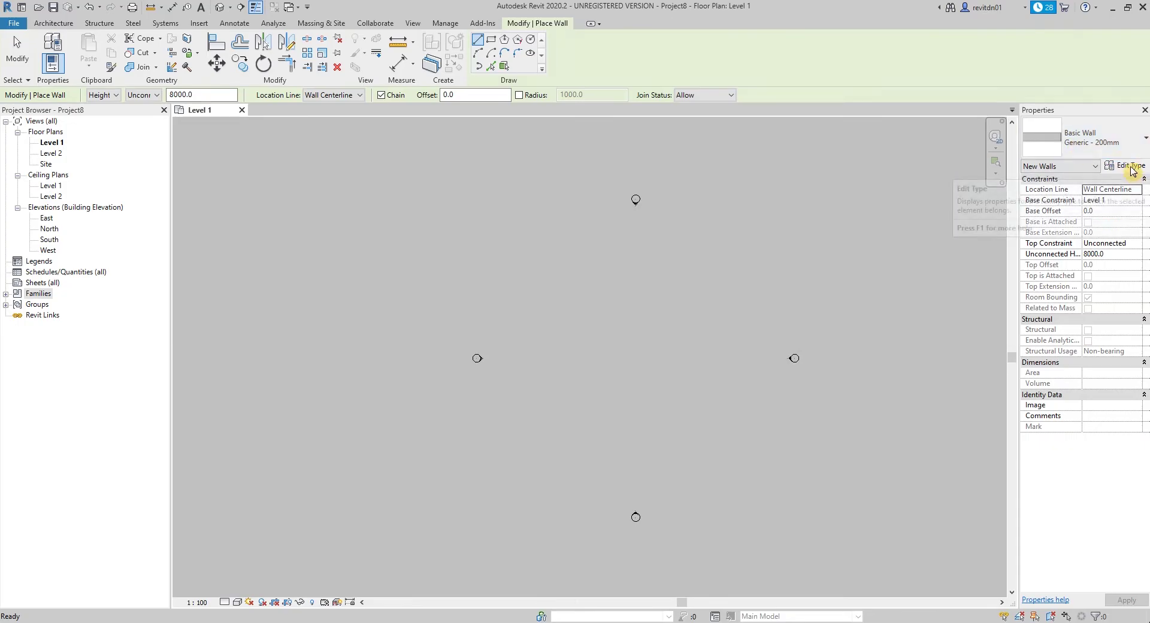
pyautogui.click(1133, 165)
pyautogui.click(931, 145)
pyautogui.click(766, 223)
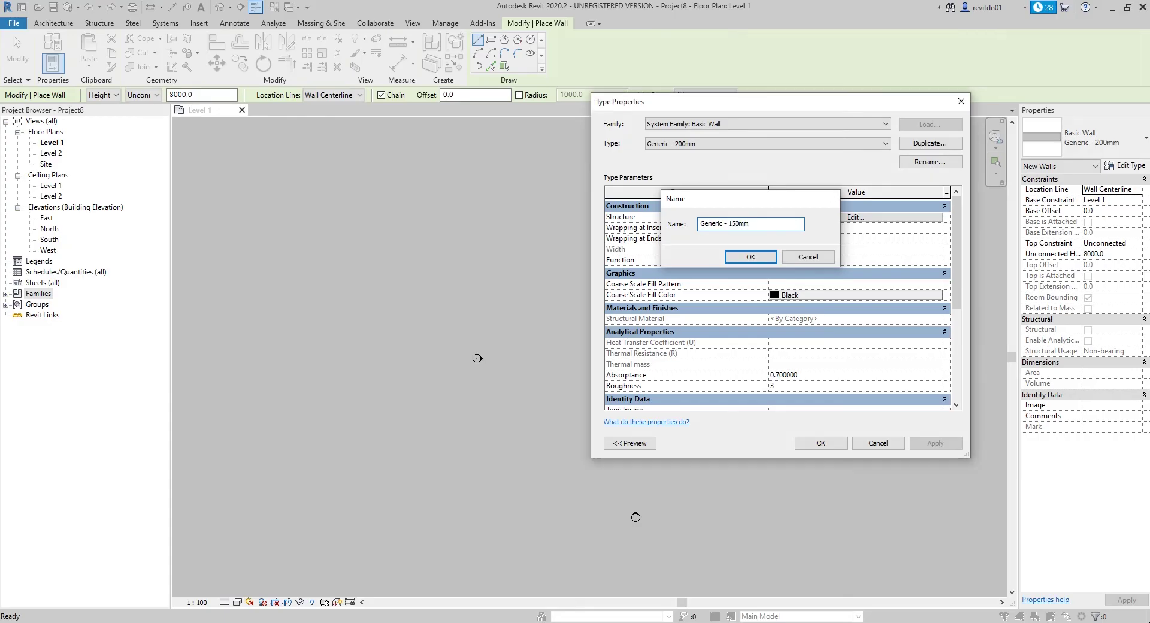
pyautogui.press('Return')
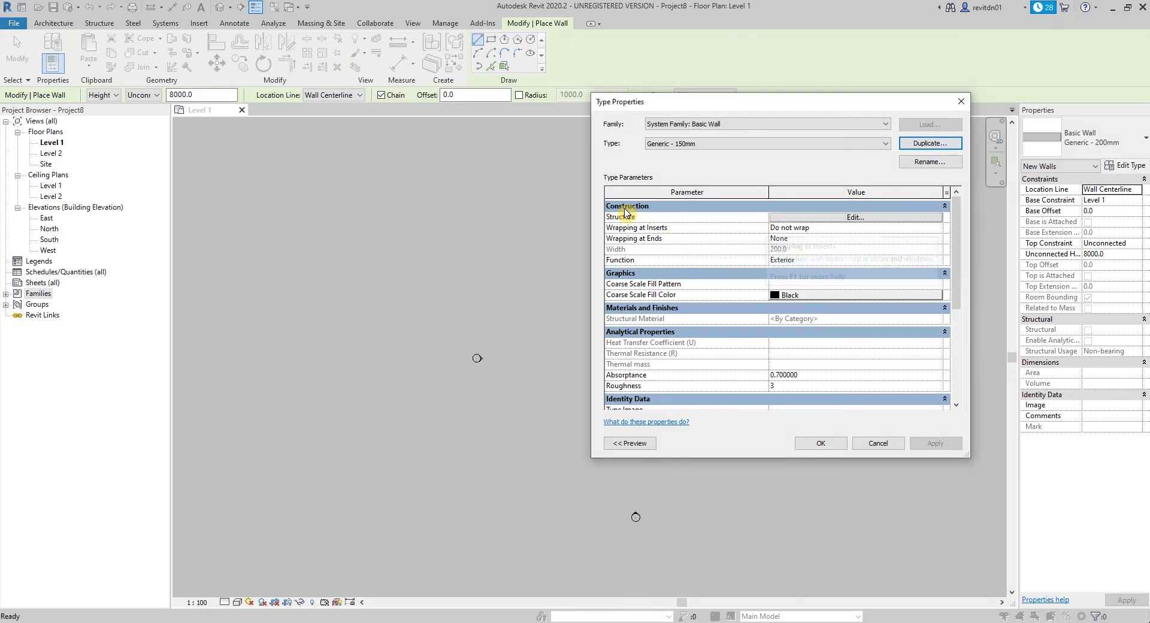
# - Set the structure layer thickness of the Generic - 150mm wall type to 150 mm and apply the type changes
pyautogui.click(855, 218)
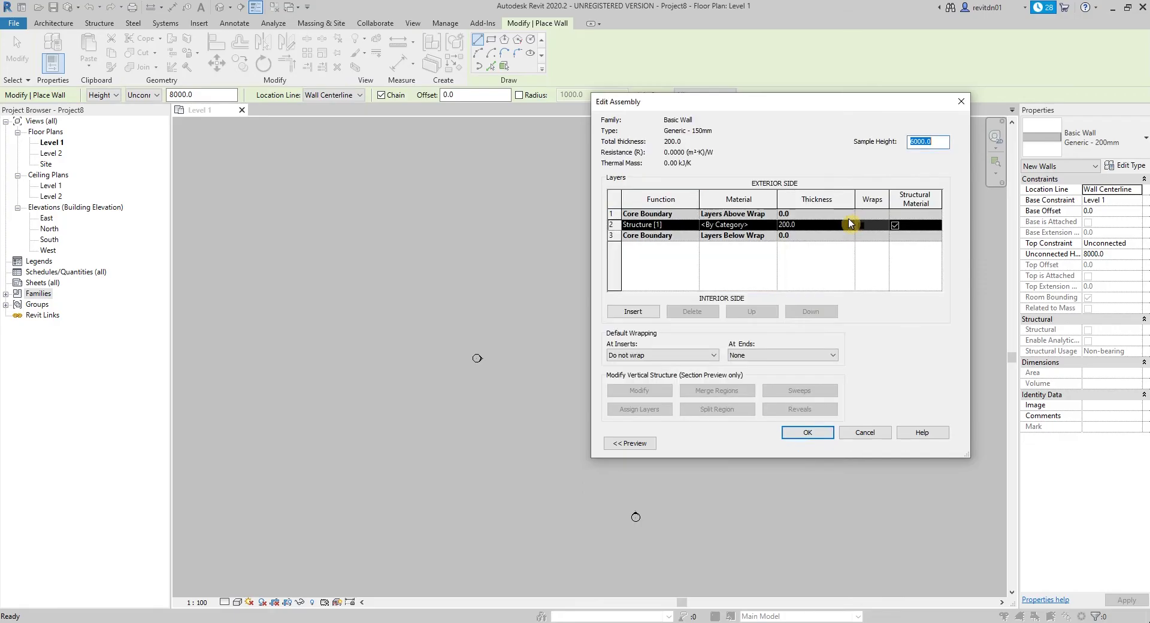
pyautogui.click(822, 226)
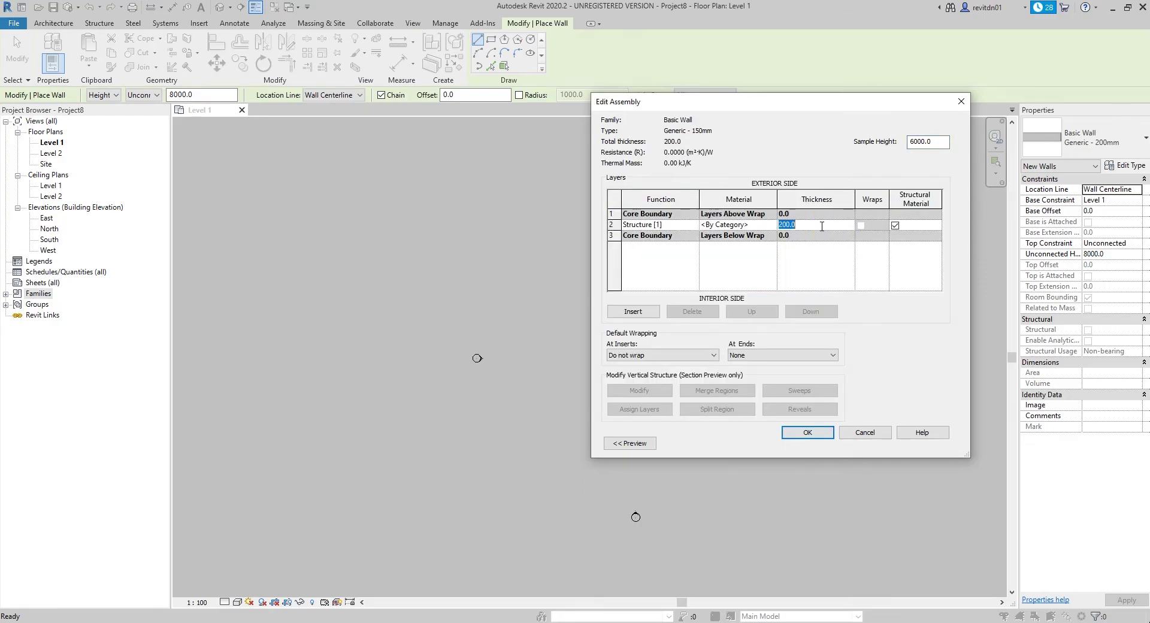
pyautogui.write('150')
pyautogui.press('Tab')
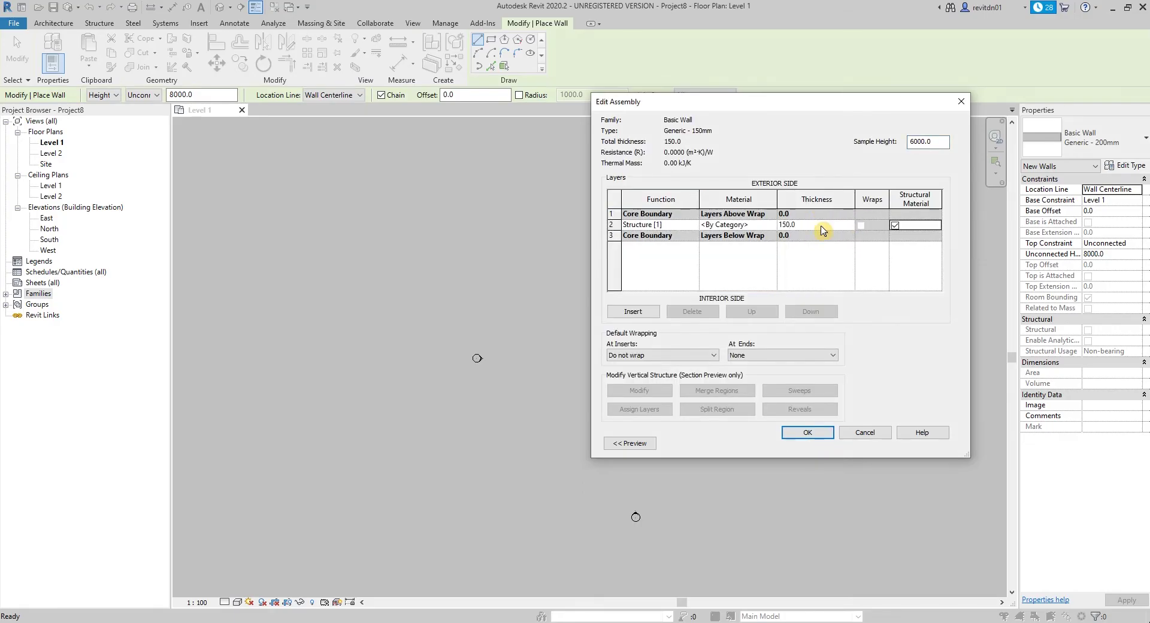
pyautogui.click(816, 433)
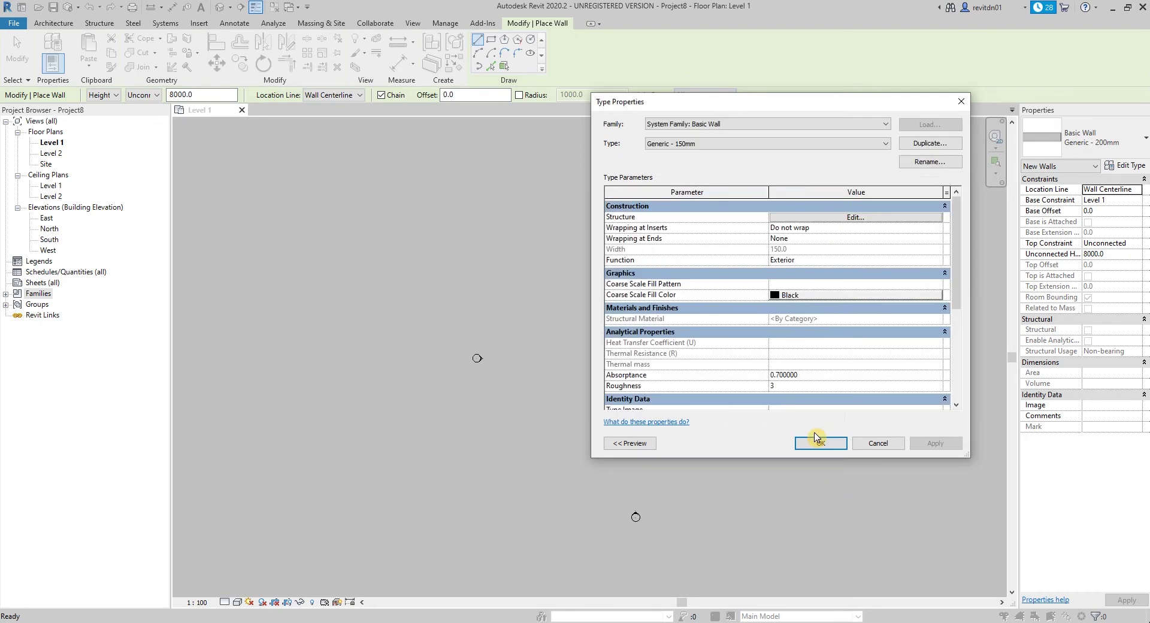
pyautogui.click(819, 443)
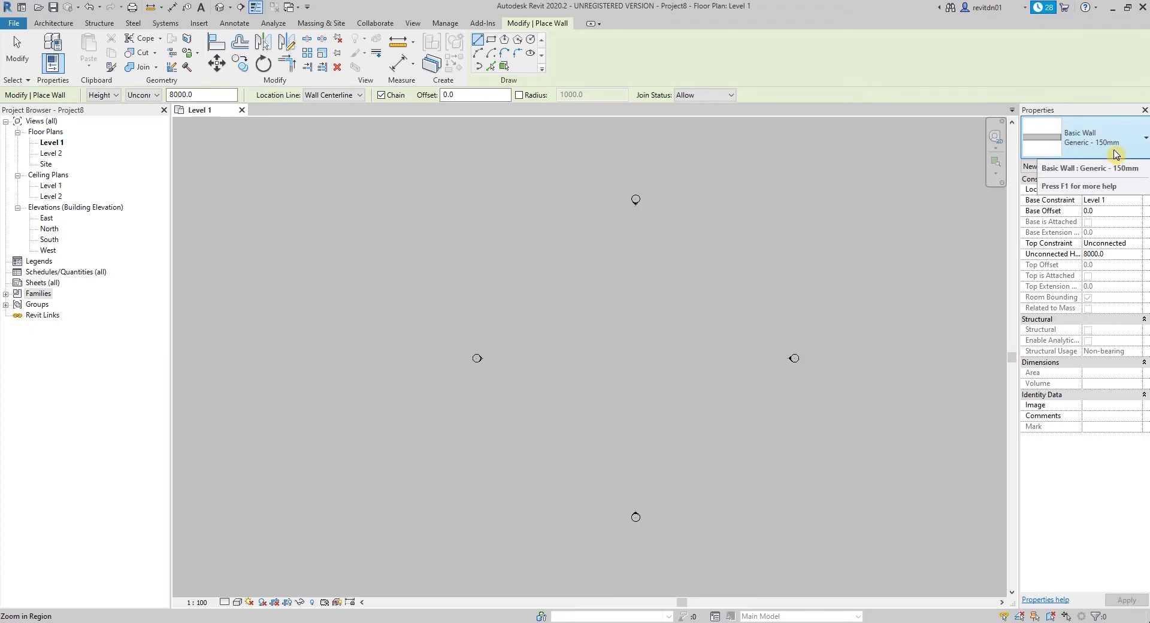
# - Draw the first vertical wall downward on Level 1 between the elevation markers, 3500 mm long
pyautogui.scroll(2, 586, 325)
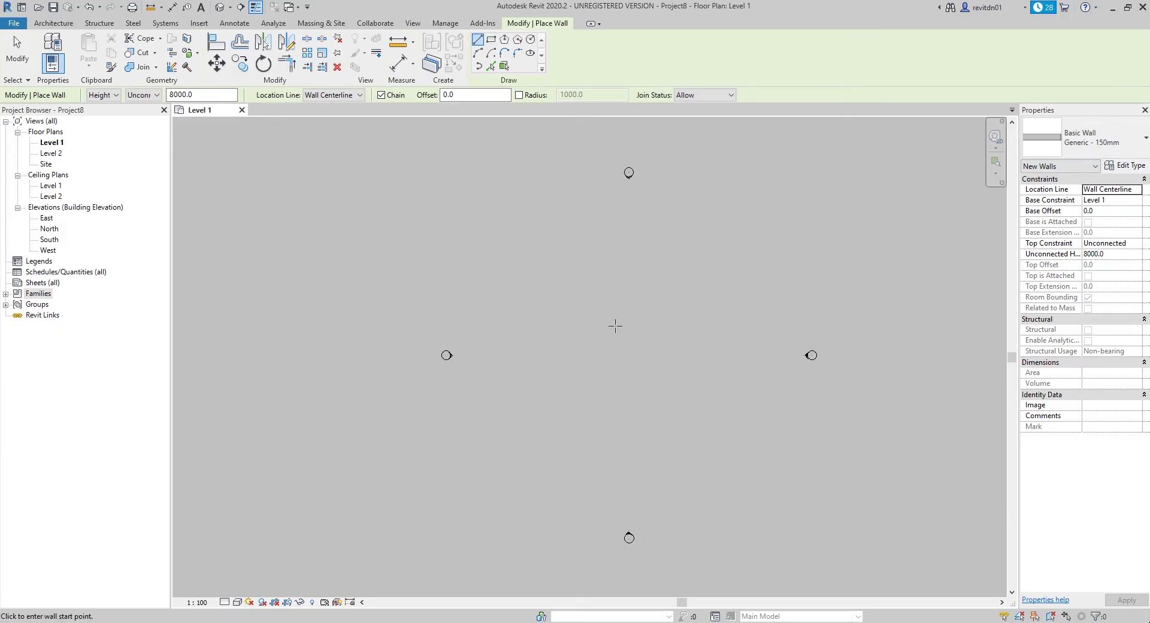
pyautogui.click(566, 272)
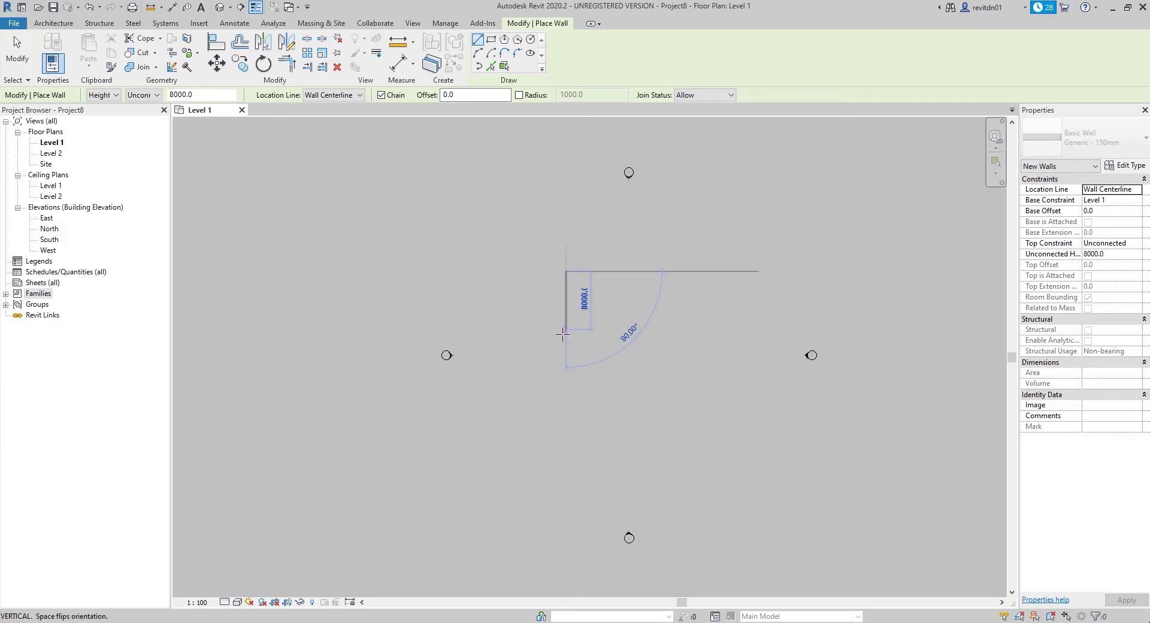
pyautogui.scroll(2, 564, 337)
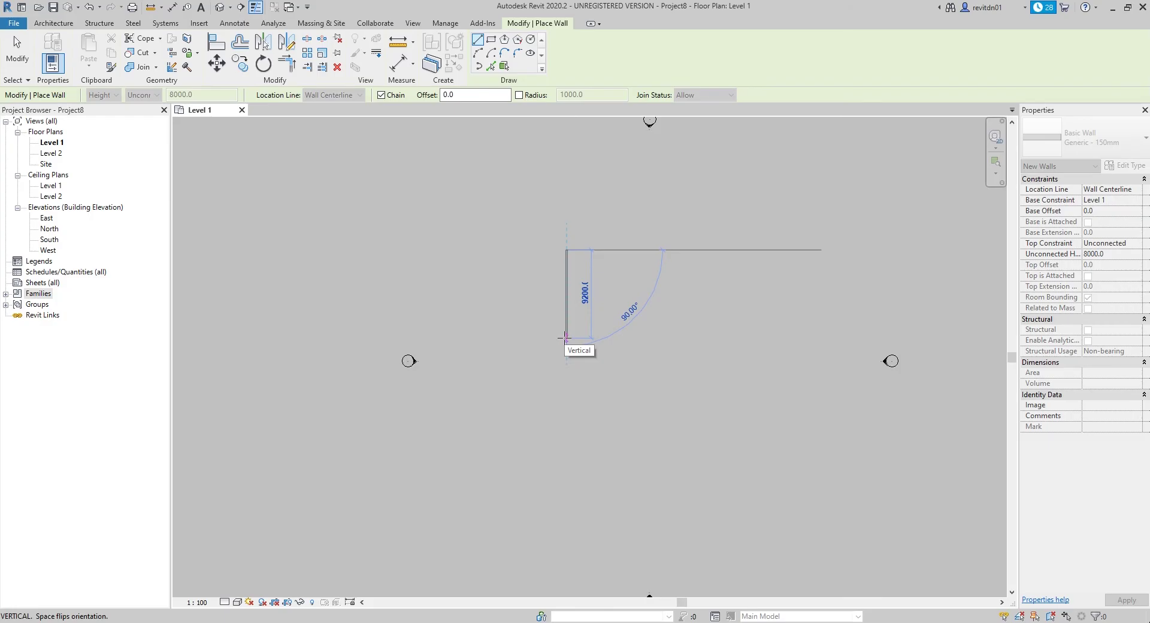
pyautogui.write('4100')
pyautogui.press('Return')
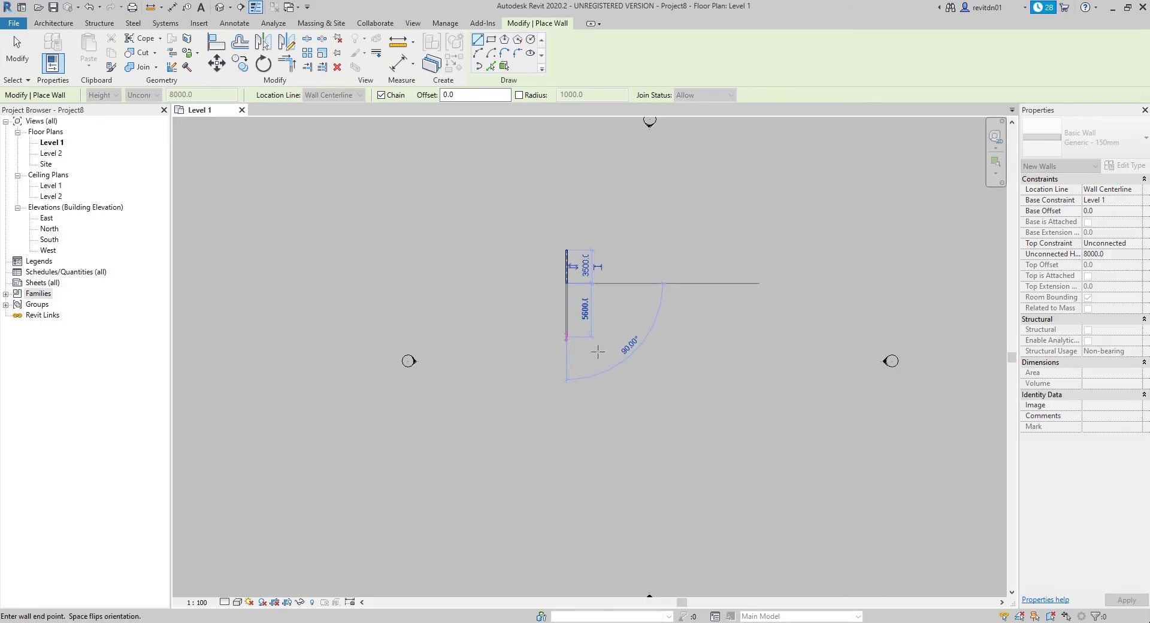
# - Continue the wall chain with a rectangular recess 1000 mm deep, returning in line with the first wall
pyautogui.scroll(2, 590, 279)
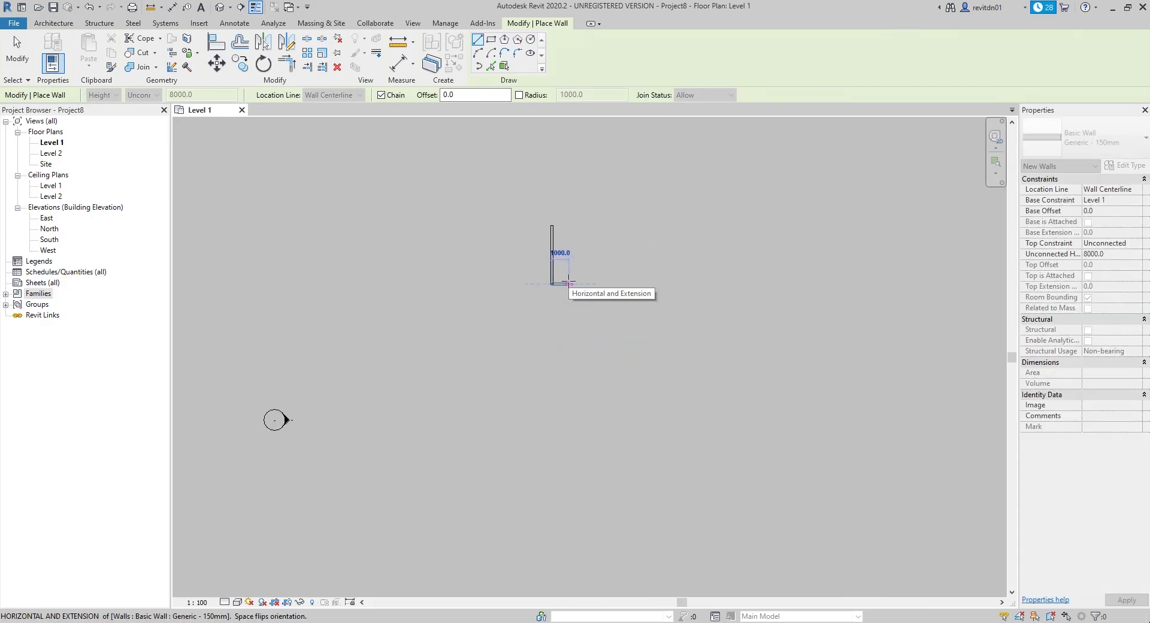
pyautogui.write('1,')
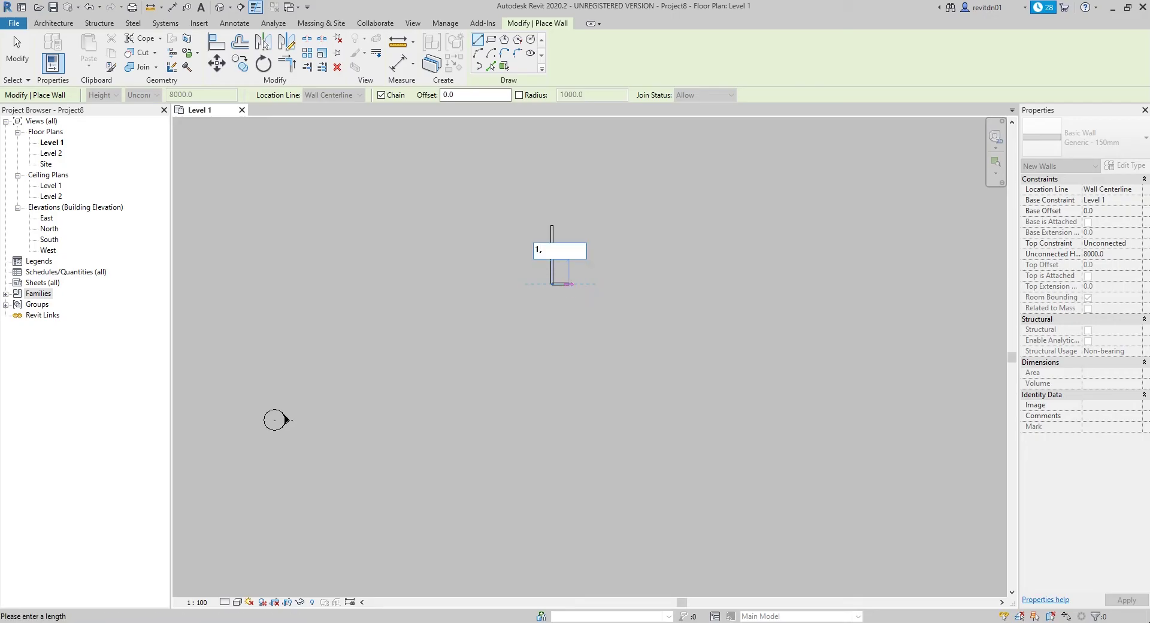
pyautogui.press('Return')
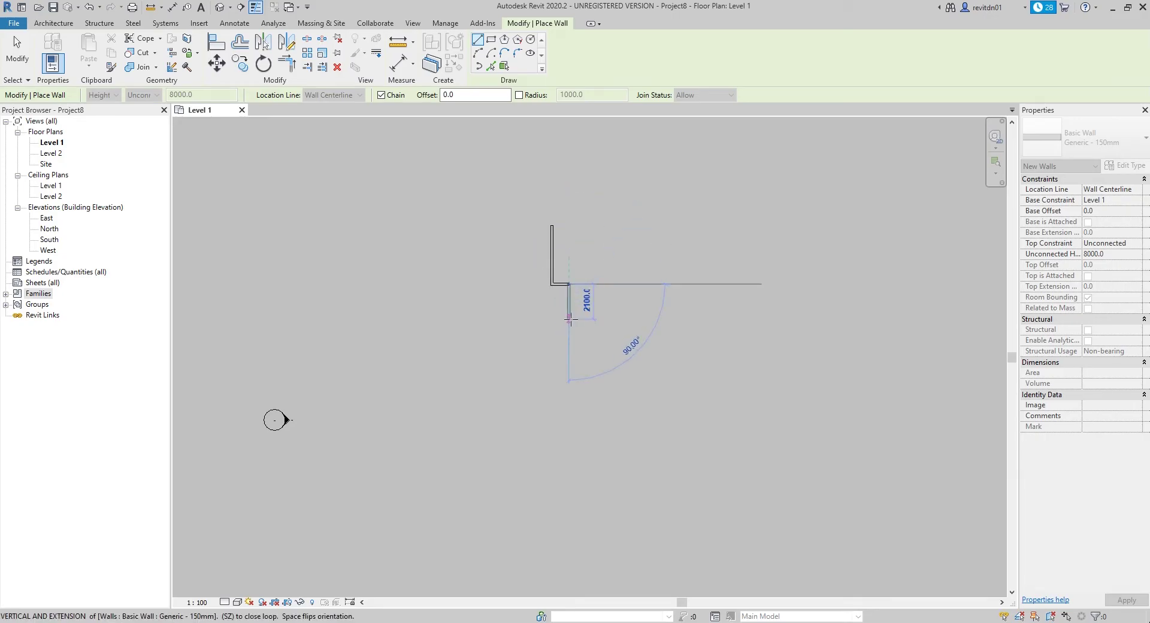
pyautogui.click(552, 309)
# - Continue the wall chain 5 m down from the recess and 4 m to the right along the lower side
pyautogui.write('5M')
pyautogui.press('Return')
pyautogui.write('4M')
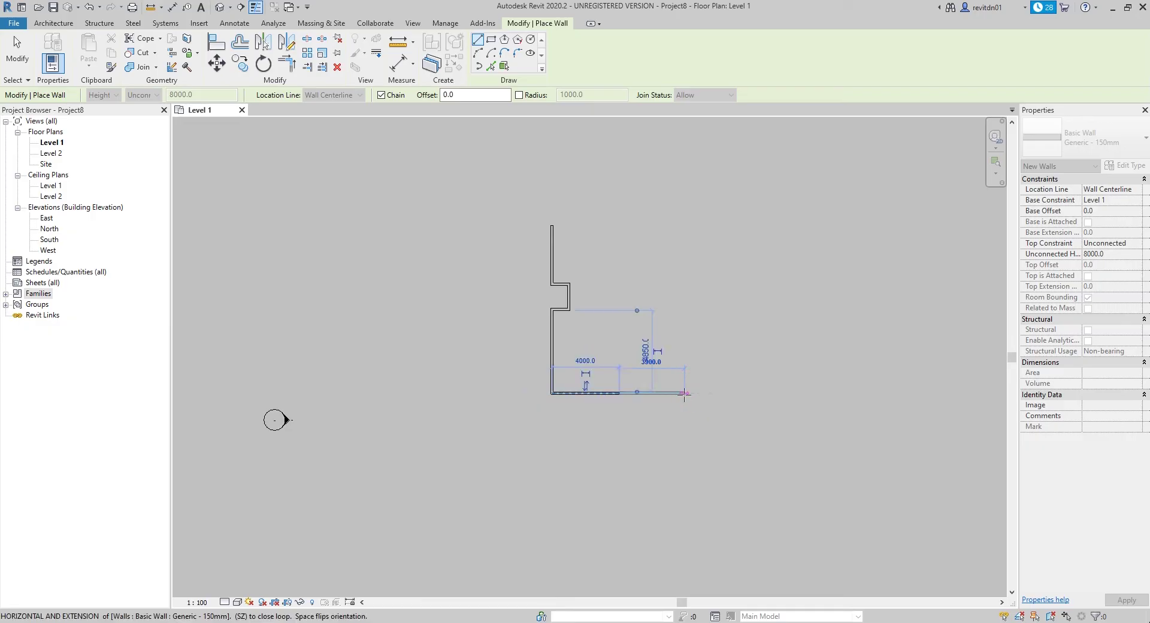
pyautogui.press('Return')
# - Draw a shallow rectangular notch stepping into the building along the lower wall, returning to the wall line
pyautogui.scroll(2, 647, 390)
pyautogui.click(599, 382)
pyautogui.click(659, 382)
pyautogui.click(658, 396)
# - Extend the lower wall to the building's lower-right corner and draw a 3.2 m wall upward from it
pyautogui.scroll(-2, 742, 396)
pyautogui.click(777, 396)
pyautogui.scroll(1, 746, 335)
pyautogui.scroll(1, 746, 334)
pyautogui.write('3.2M')
pyautogui.press('Return')
# - Draw a 0.8 m horizontal wall inward from the top of the right-hand wall
pyautogui.moveTo(750, 312); pyautogui.dragTo(744, 392, button='middle')
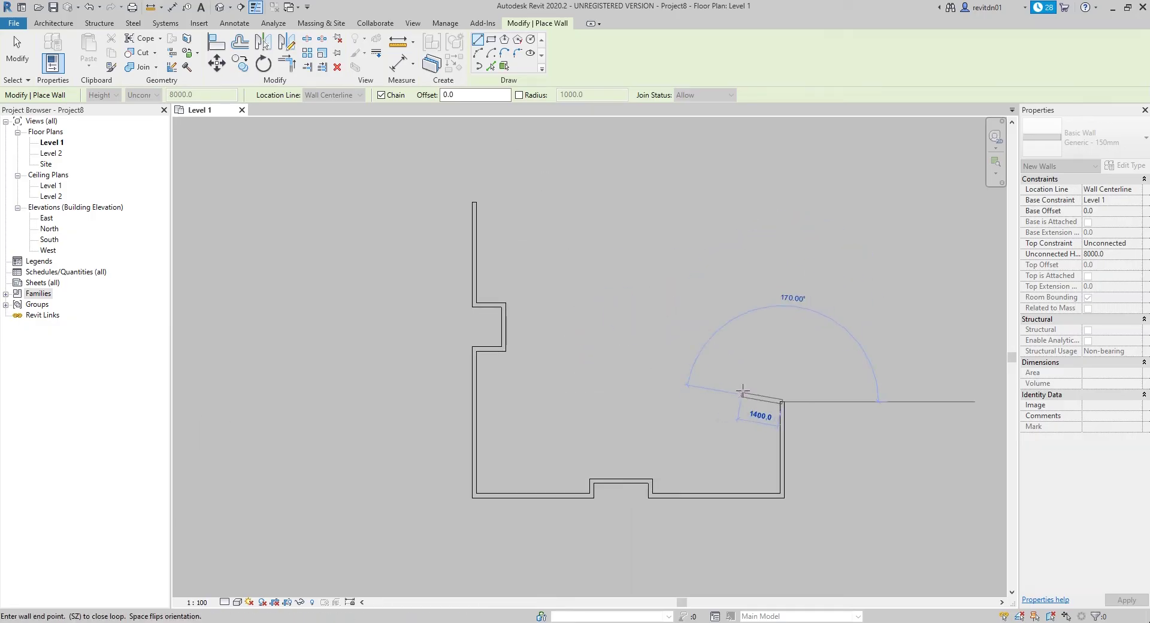
pyautogui.write('.8M')
pyautogui.press('Return')
pyautogui.moveTo(769, 298); pyautogui.dragTo(770, 346, button='middle')
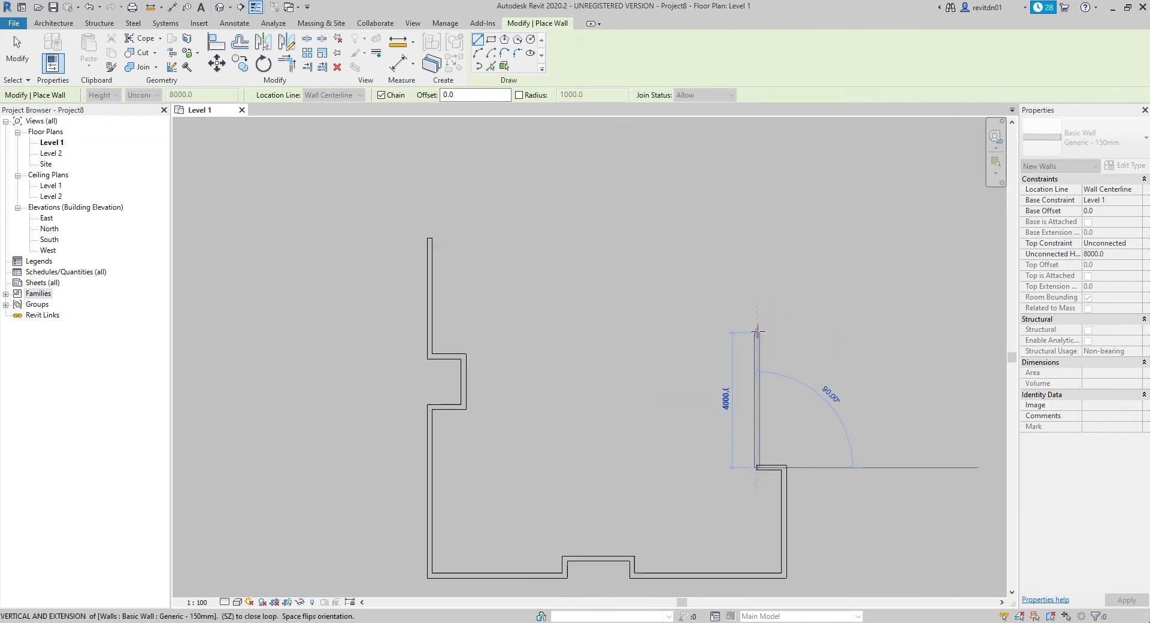
# - Restart the wall chain at the left wall's upper end, drawing a 6 m wall to the right and a short wall downward
pyautogui.scroll(-1, 748, 319)
pyautogui.press('Escape')
pyautogui.click(509, 260)
pyautogui.click(662, 261)
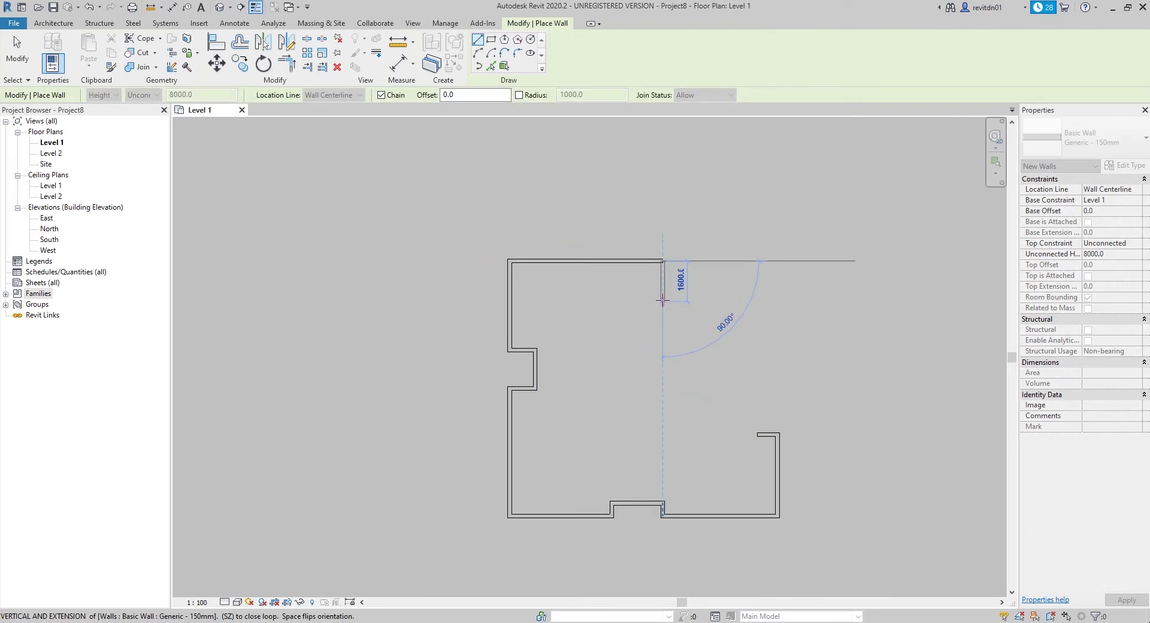
pyautogui.click(662, 298)
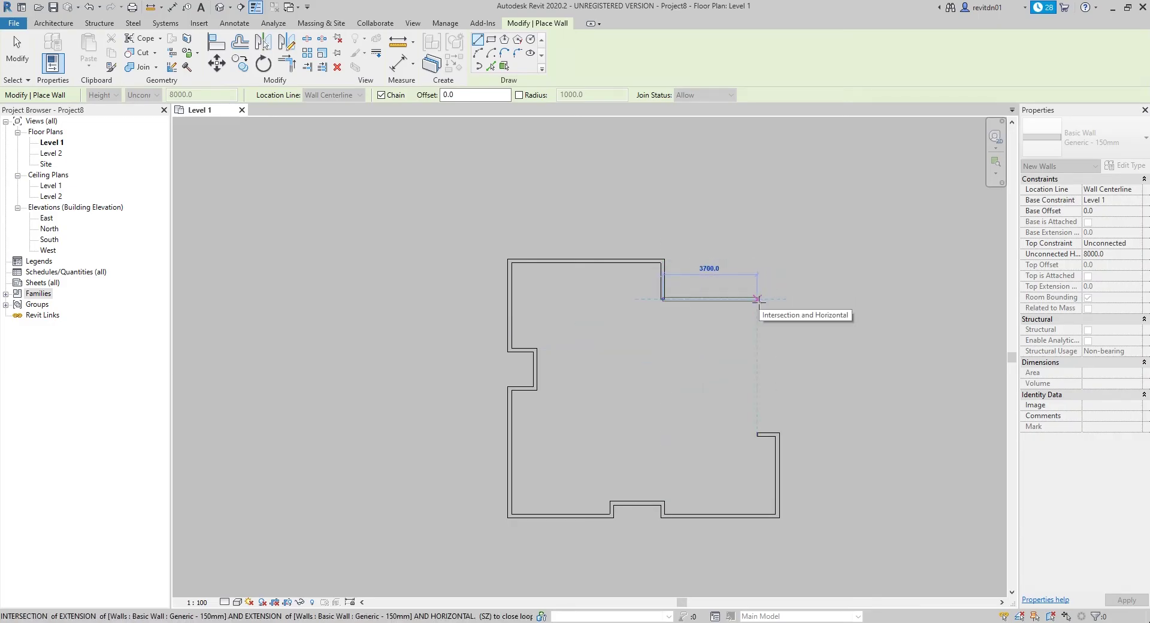
# - Continue the chain with a wall rightward until aligned with the lower stub wall and about 2.9 m downward, and end the chain
pyautogui.click(757, 298)
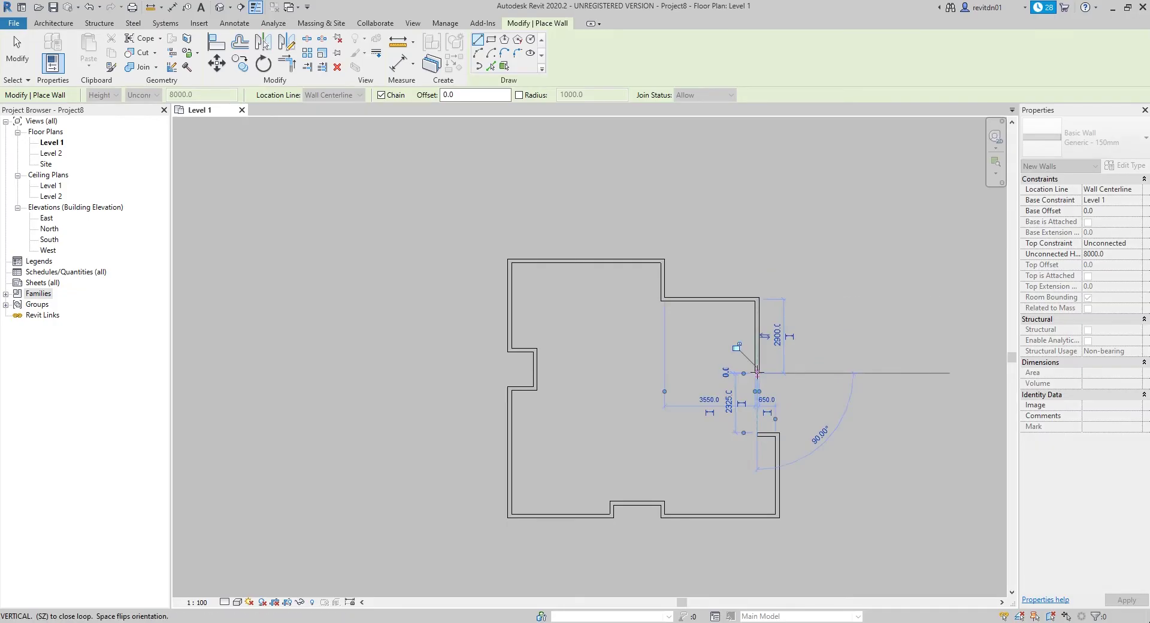
pyautogui.click(756, 371)
pyautogui.press('Escape')
pyautogui.press('Escape')
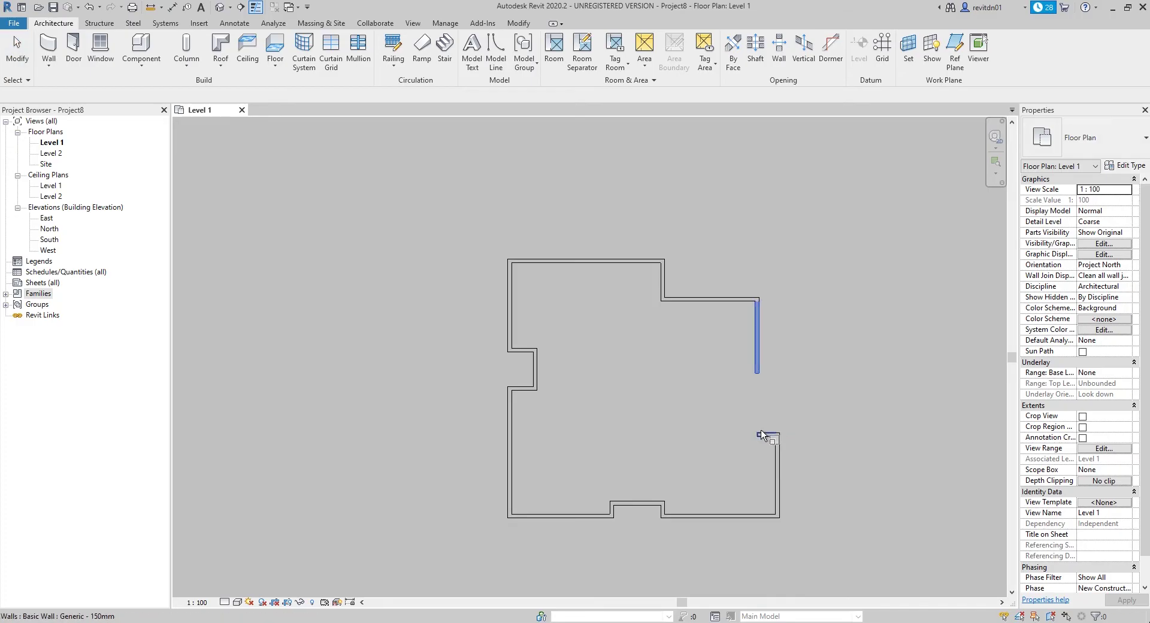
# - Trim the right-hand vertical wall and the short horizontal wall below it to a corner, closing the exterior outline
pyautogui.press('t')
pyautogui.press('r')
pyautogui.moveTo(804, 378); pyautogui.dragTo(813, 321, button='middle')
pyautogui.scroll(2, 820, 340)
pyautogui.press('Escape')
pyautogui.scroll(-1, 804, 320)
pyautogui.scroll(1, 804, 319)
pyautogui.moveTo(815, 368); pyautogui.dragTo(837, 388, button='middle')
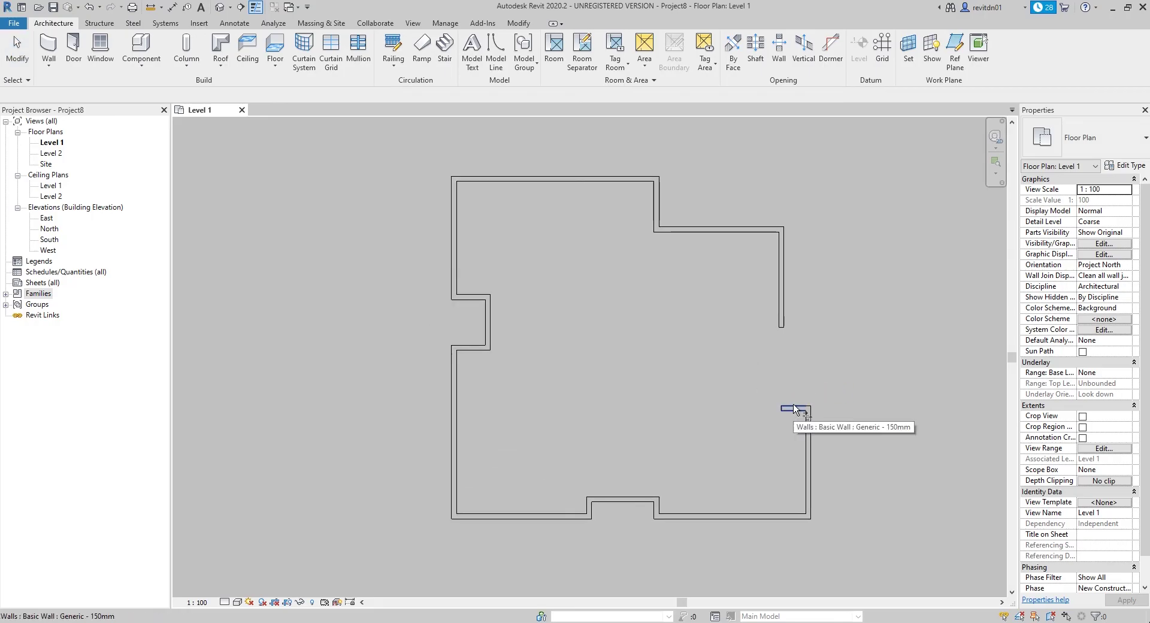
pyautogui.click(794, 409)
pyautogui.press('t')
pyautogui.press('r')
pyautogui.click(780, 317)
pyautogui.press('Escape')
pyautogui.scroll(-2, 826, 394)
pyautogui.scroll(1, 684, 378)
pyautogui.moveTo(684, 378); pyautogui.dragTo(714, 371, button='middle')
pyautogui.scroll(-1, 741, 351)
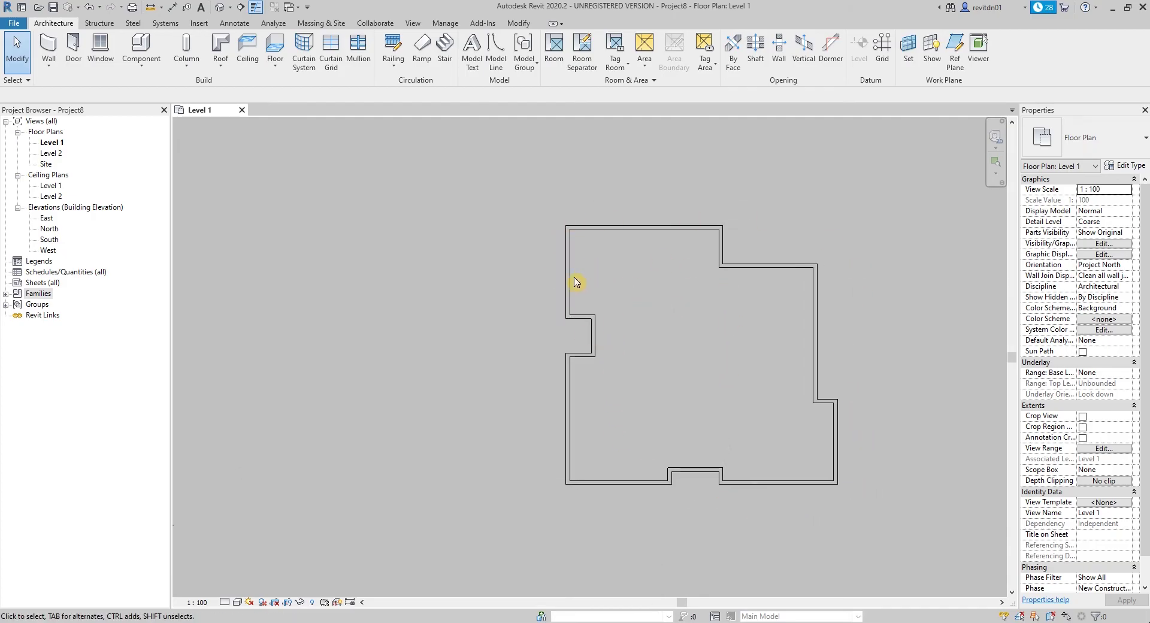
pyautogui.moveTo(694, 326); pyautogui.dragTo(679, 328, button='middle')
pyautogui.click(566, 319)
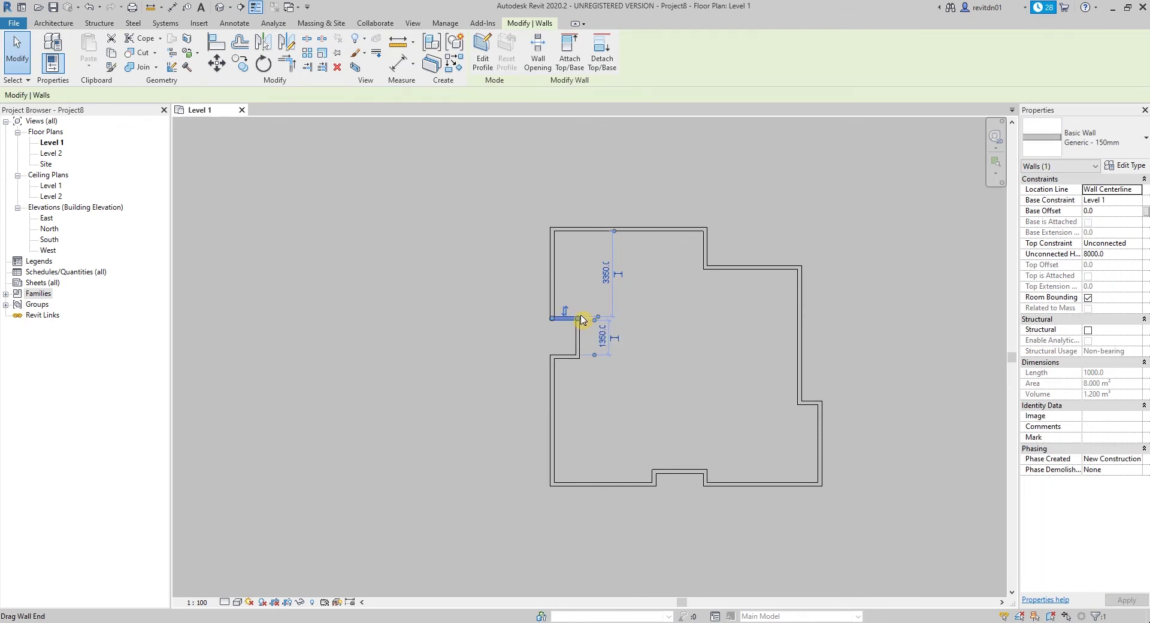
pyautogui.click(663, 385)
pyautogui.scroll(2, 669, 384)
pyautogui.scroll(-1, 677, 372)
pyautogui.moveTo(668, 384); pyautogui.dragTo(678, 342, button='middle')
pyautogui.scroll(1, 674, 352)
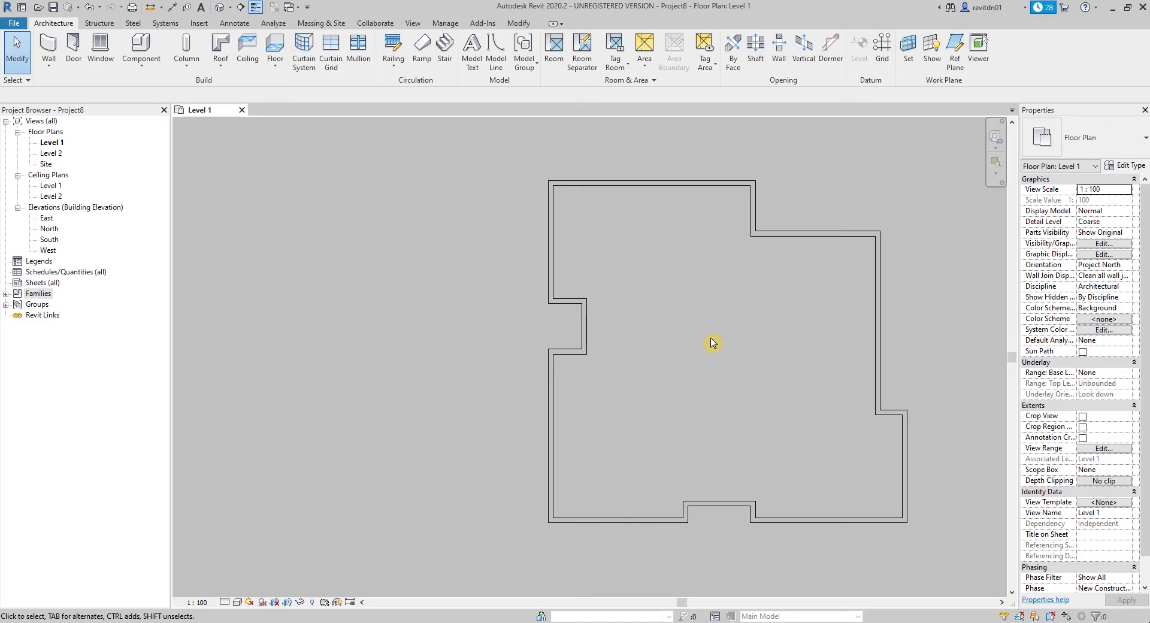
# - Start the Wall tool and duplicate the Generic - 150mm type as Generic - 100mm
pyautogui.press('w')
pyautogui.press('a')
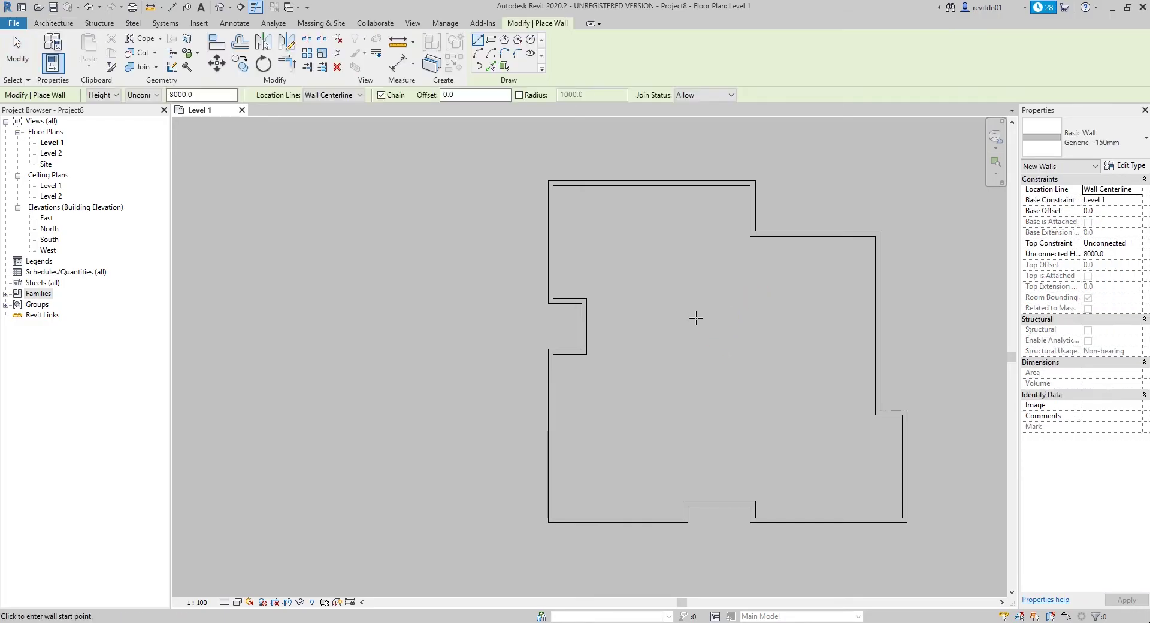
pyautogui.click(1103, 143)
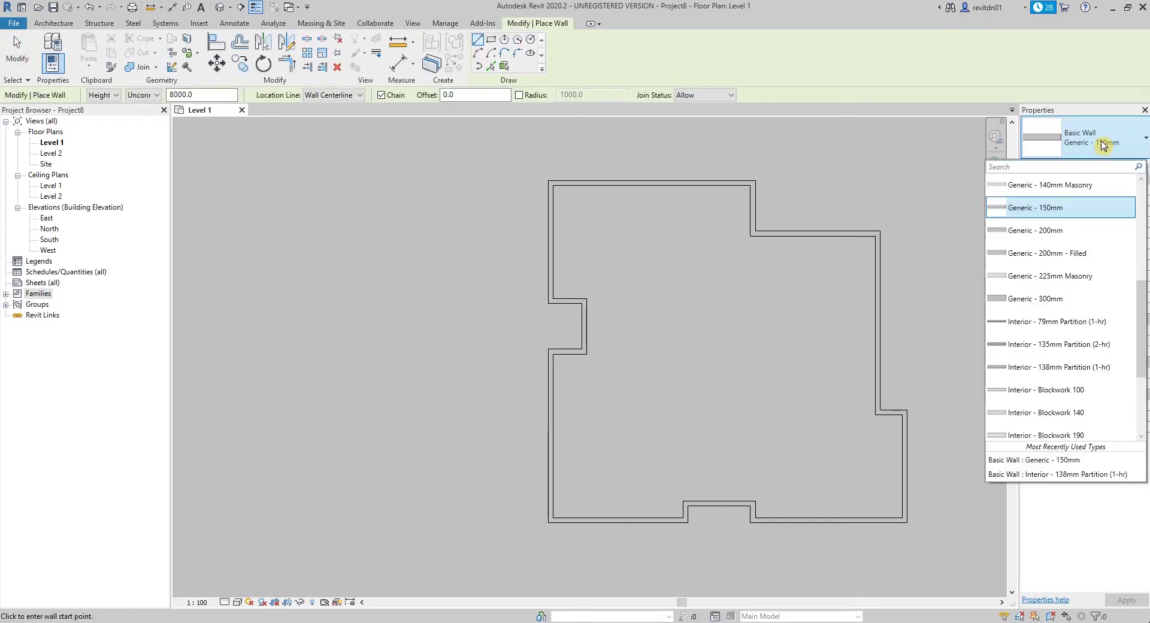
pyautogui.scroll(1, 1057, 354)
pyautogui.scroll(1, 1055, 353)
pyautogui.scroll(-3, 1064, 338)
pyautogui.scroll(1, 1065, 339)
pyautogui.click(1085, 230)
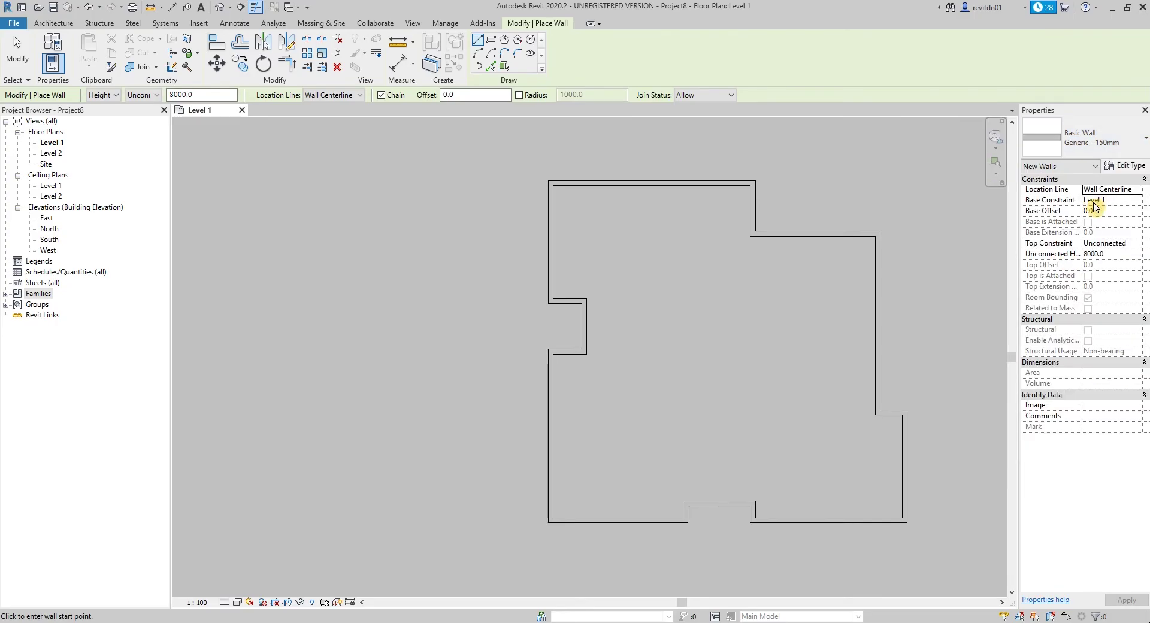
pyautogui.click(1130, 167)
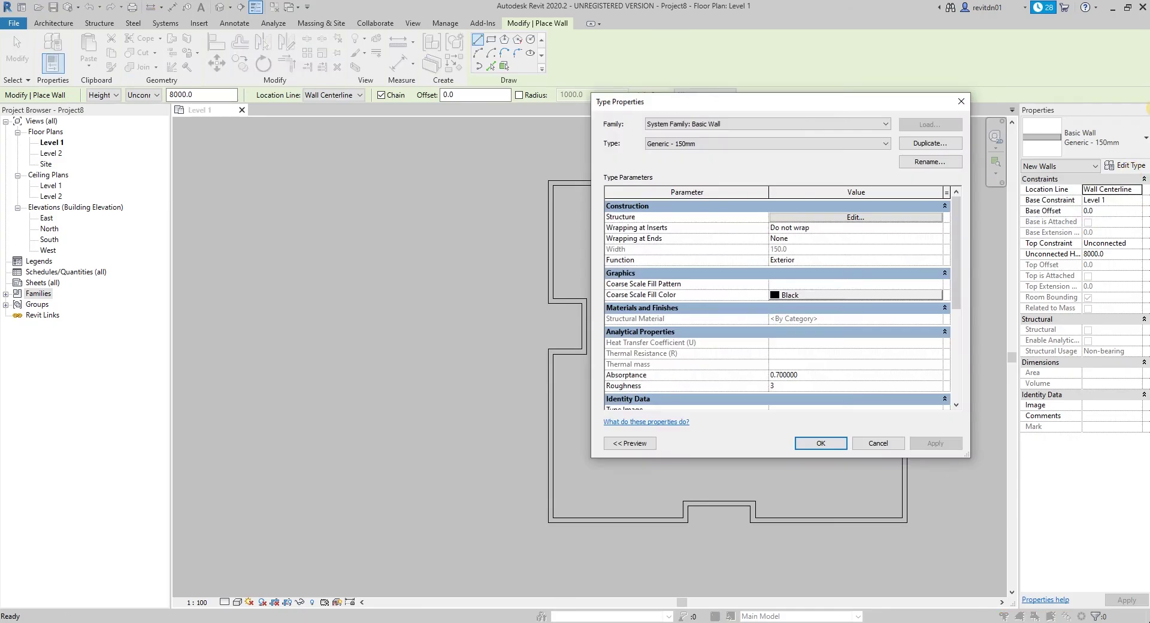
pyautogui.click(930, 143)
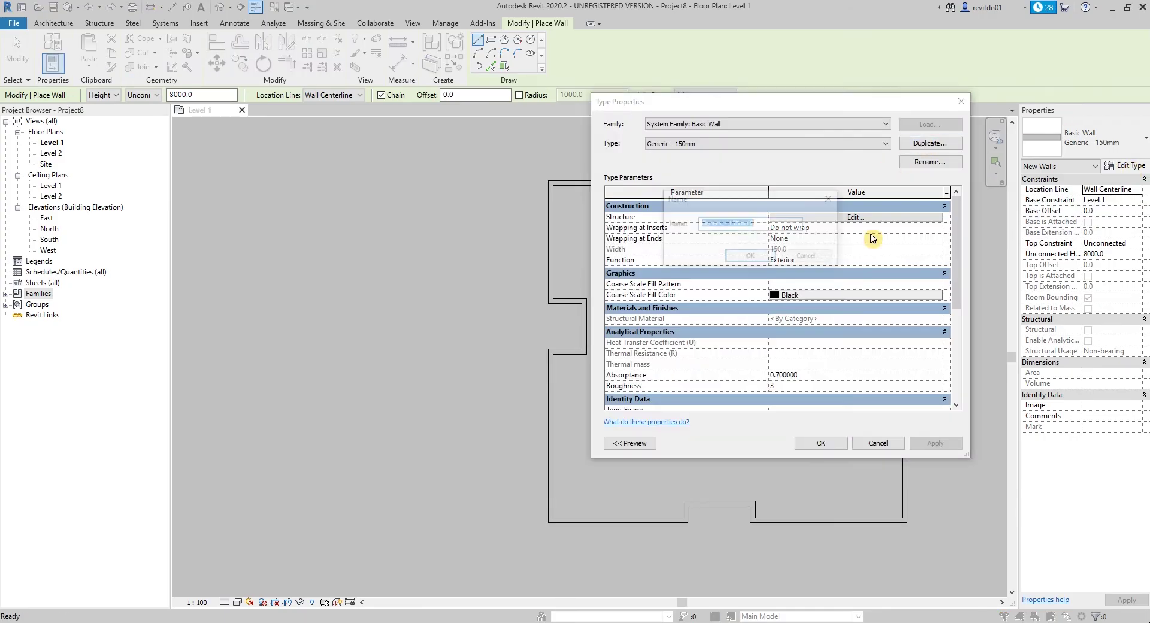
pyautogui.moveTo(756, 225); pyautogui.dragTo(743, 229)
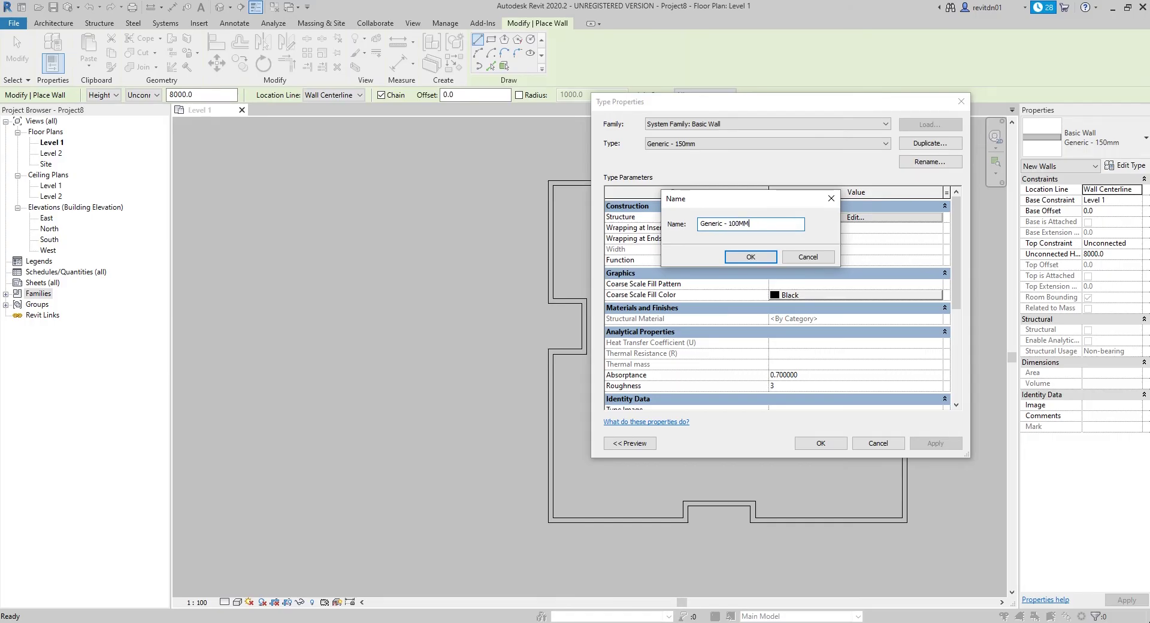
pyautogui.press('Return')
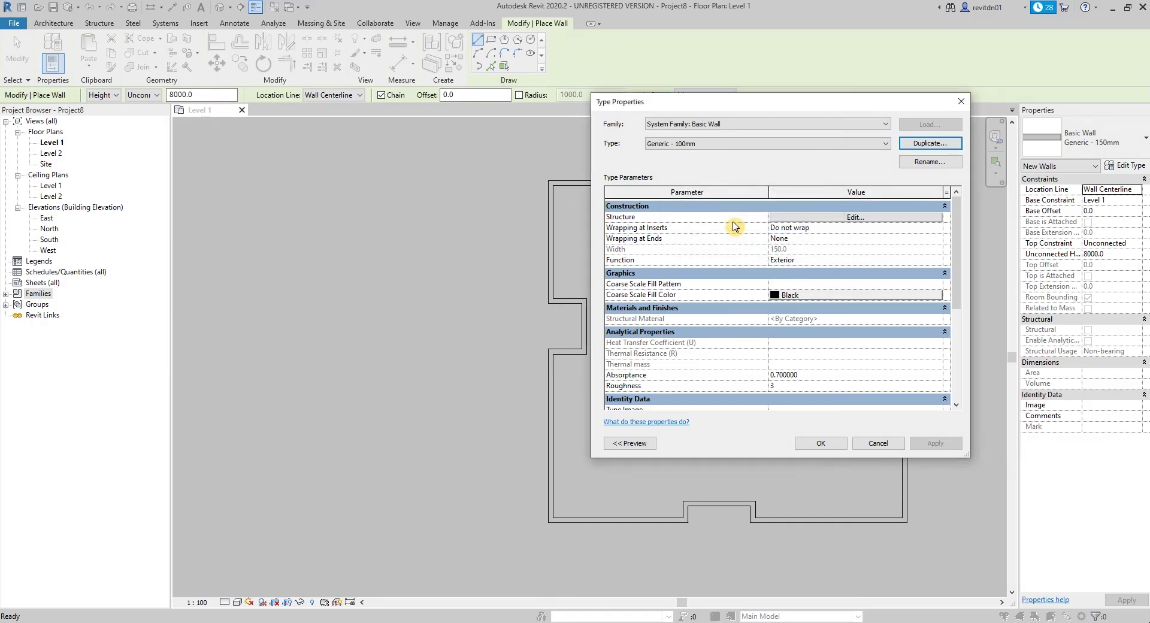
# - Set the structure layer's thickness in the Generic - 100mm wall type to match its name and apply the type
pyautogui.click(854, 218)
pyautogui.click(817, 224)
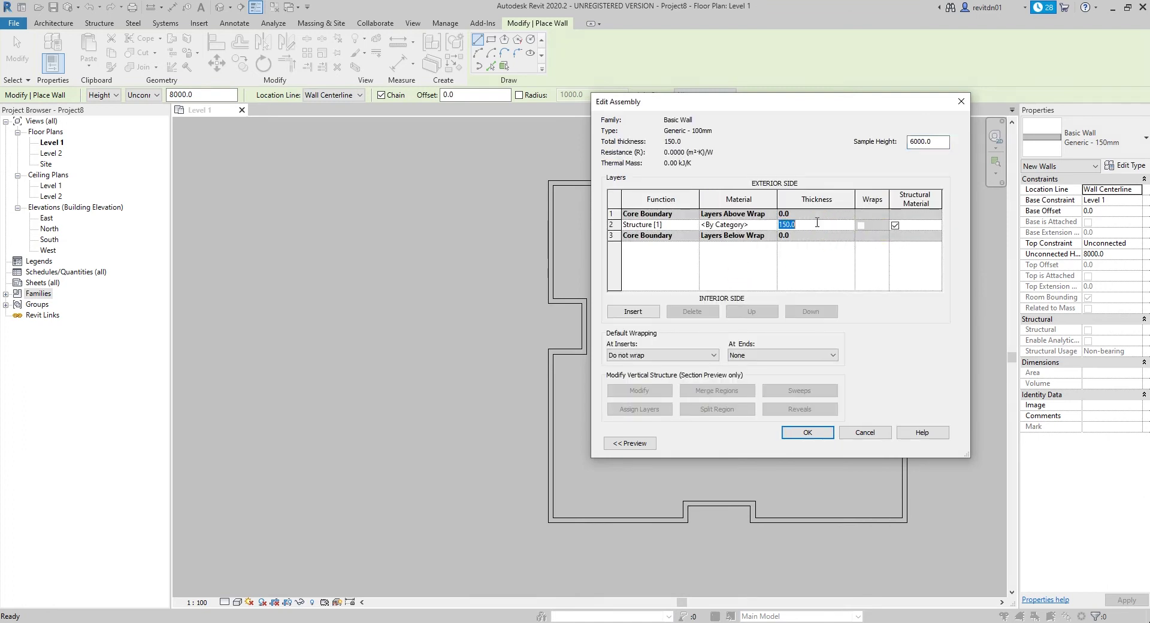
pyautogui.click(807, 433)
pyautogui.click(820, 444)
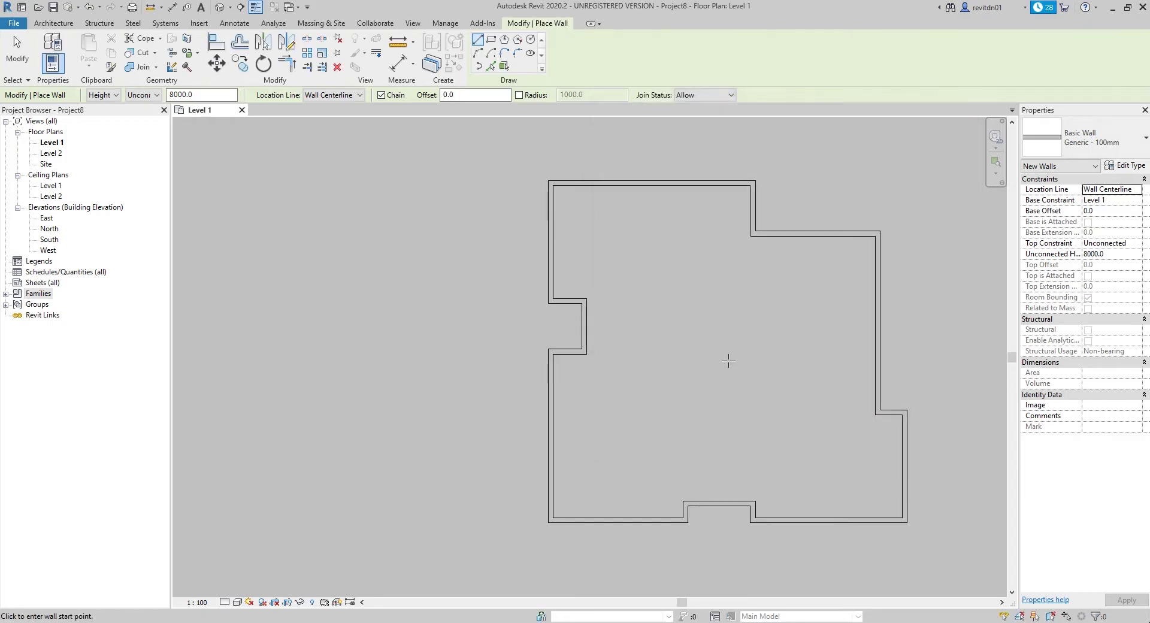
pyautogui.scroll(1, 736, 334)
pyautogui.moveTo(698, 325); pyautogui.dragTo(777, 315, button='middle')
pyautogui.scroll(-2, 703, 303)
pyautogui.moveTo(702, 303); pyautogui.dragTo(619, 316, button='middle')
pyautogui.scroll(1, 619, 316)
pyautogui.moveTo(724, 325); pyautogui.dragTo(786, 316, button='middle')
pyautogui.scroll(2, 551, 322)
pyautogui.click(590, 306)
pyautogui.scroll(-1, 812, 316)
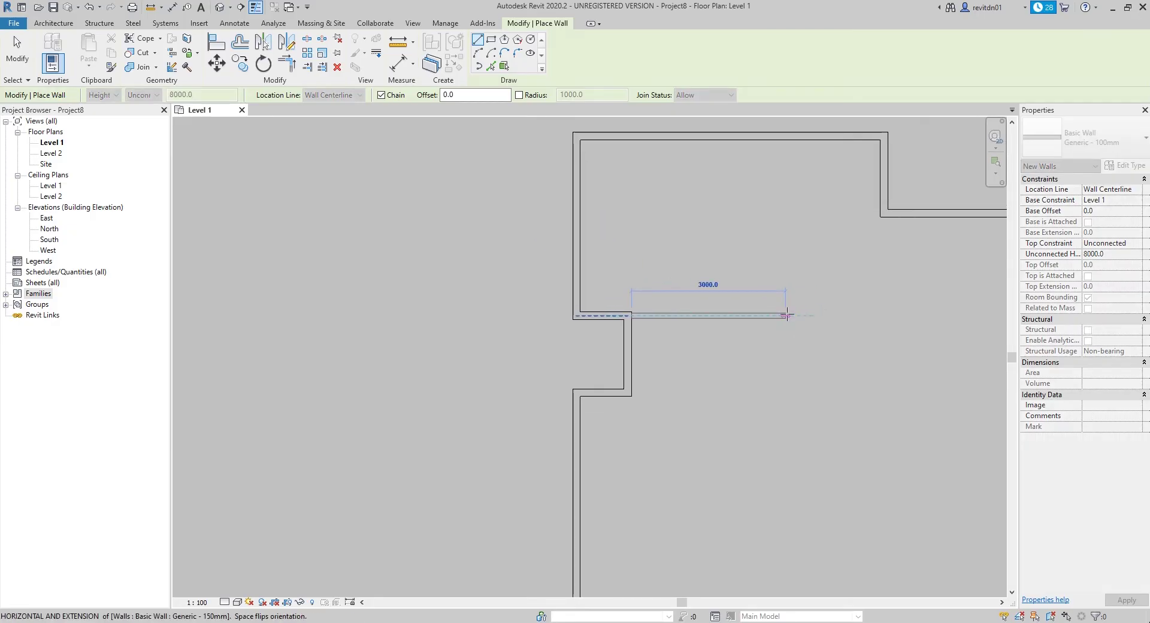
pyautogui.scroll(-3, 786, 315)
pyautogui.scroll(3, 752, 306)
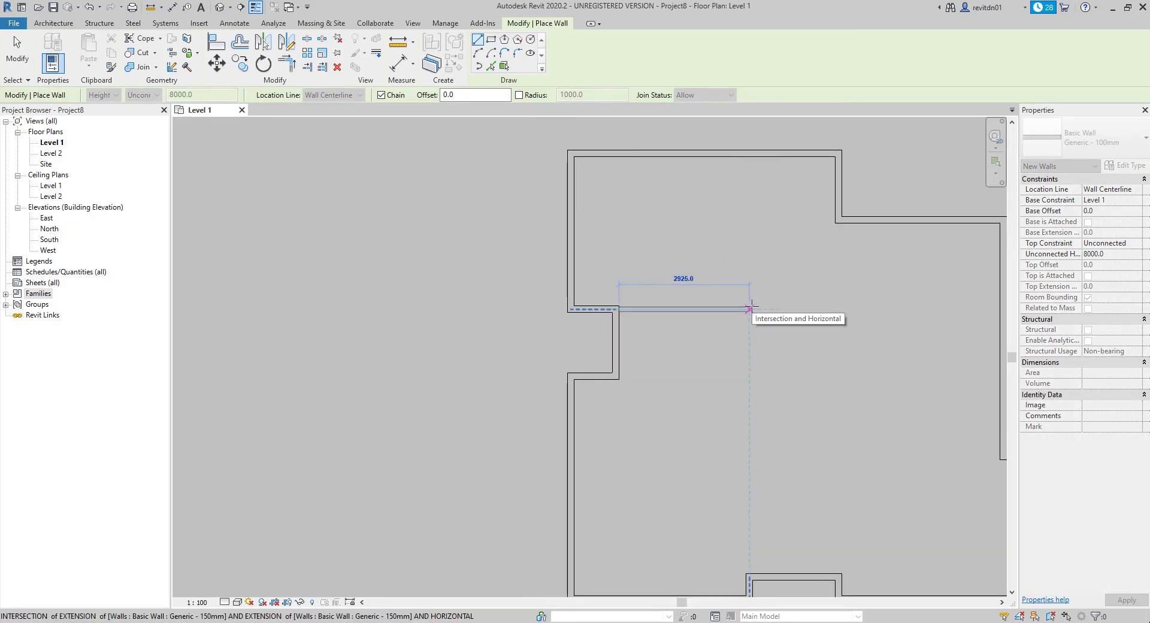
pyautogui.moveTo(753, 304); pyautogui.dragTo(749, 310, button='middle')
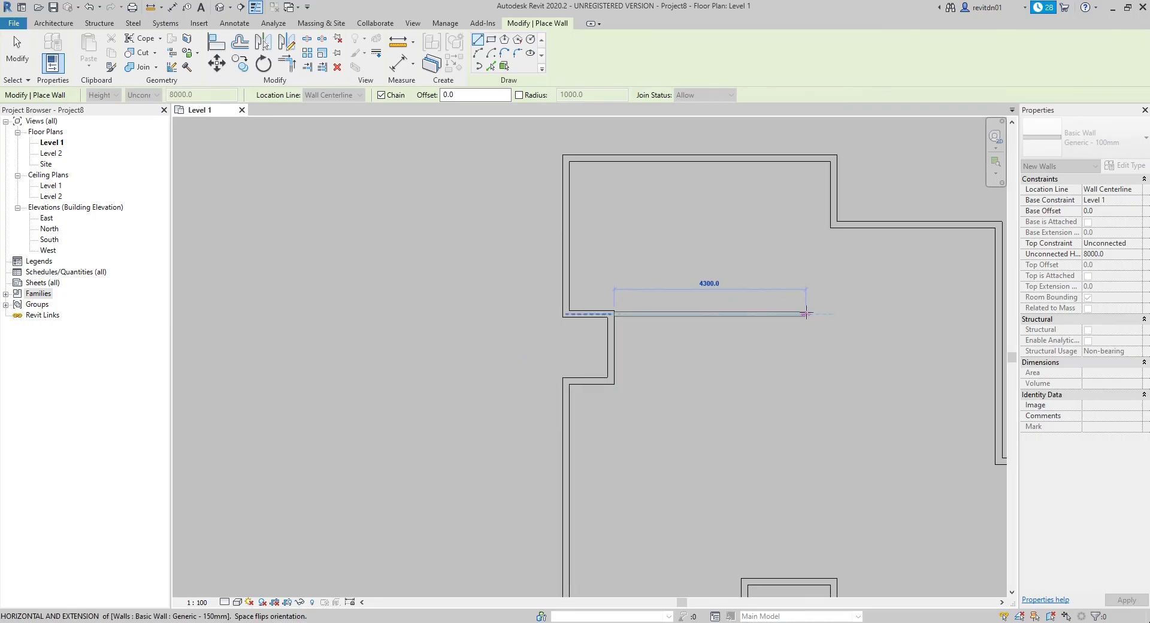
pyautogui.press('Escape')
pyautogui.press('Escape')
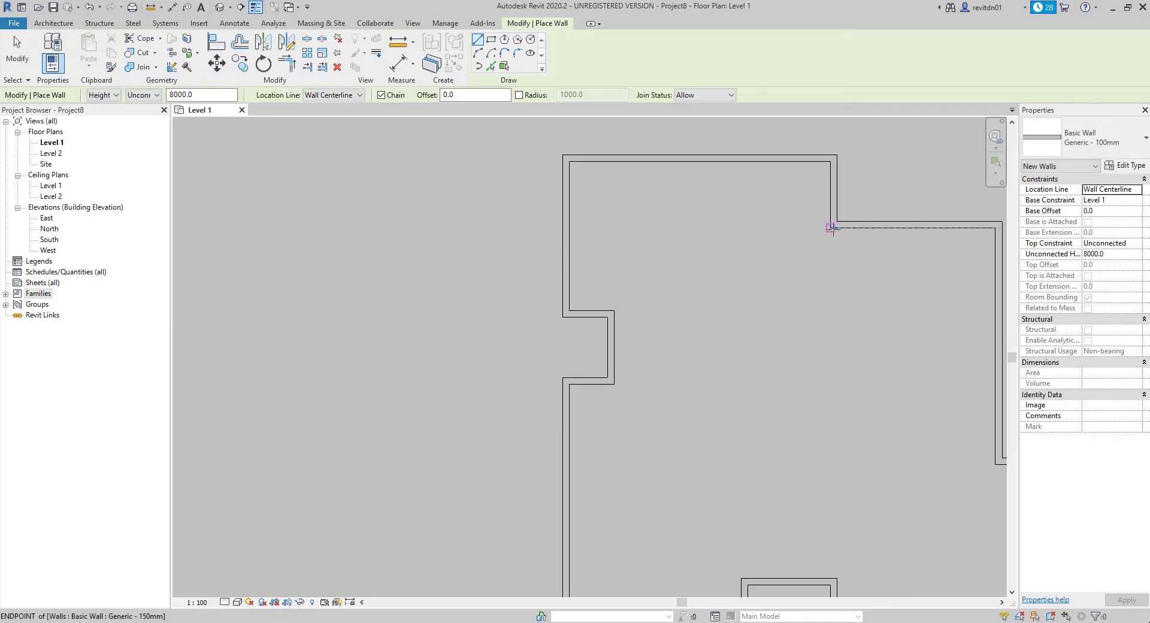
# - Draw an interior wall down from the upper-right step's inner corner and left to the lower corner of the left recess
pyautogui.click(832, 223)
pyautogui.scroll(-1, 838, 509)
pyautogui.click(836, 398)
pyautogui.click(641, 398)
# - Draw a partition rightward from the recess's upper corner, down to the lower partition and up to the top exterior wall
pyautogui.scroll(2, 632, 350)
pyautogui.click(634, 338)
pyautogui.click(753, 338)
pyautogui.click(753, 414)
pyautogui.click(753, 158)
pyautogui.press('Escape')
pyautogui.scroll(-4, 744, 251)
pyautogui.press('Escape')
pyautogui.scroll(3, 847, 258)
# - Try to stretch the lower horizontal partition's end to the right-hand exterior wall, and undo the change
pyautogui.click(692, 319)
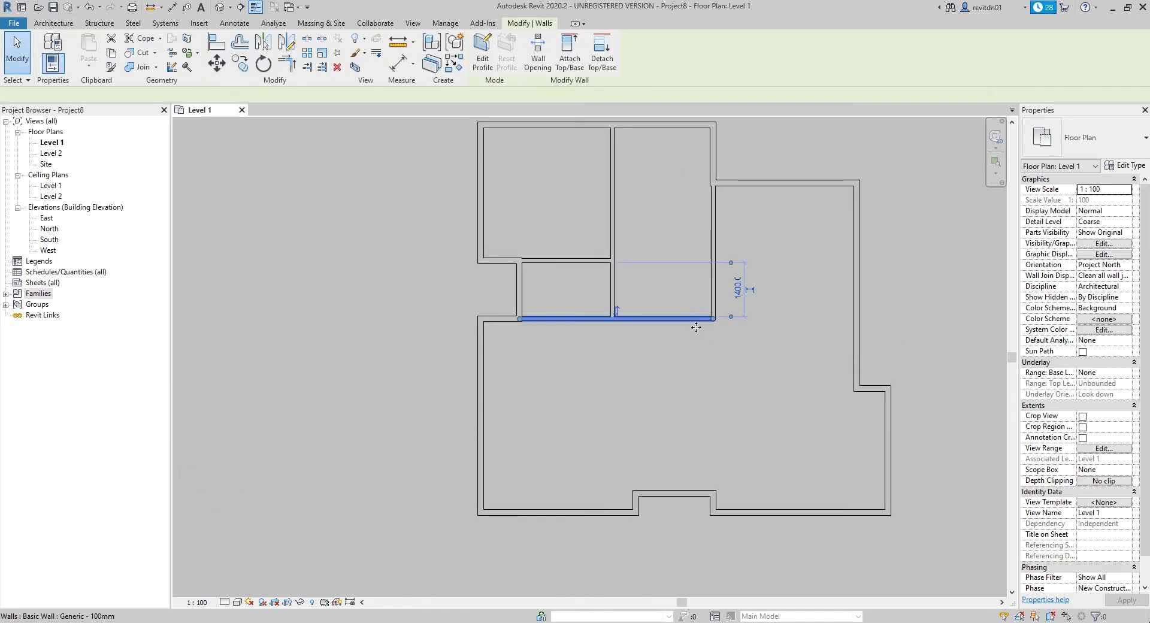
pyautogui.scroll(3, 711, 326)
pyautogui.moveTo(719, 318); pyautogui.dragTo(905, 310)
pyautogui.scroll(-2, 788, 315)
pyautogui.click(729, 344)
pyautogui.scroll(3, 718, 340)
pyautogui.click(722, 315)
pyautogui.moveTo(721, 315); pyautogui.dragTo(971, 315)
pyautogui.click(890, 372)
pyautogui.moveTo(881, 362); pyautogui.dragTo(768, 389, button='middle')
pyautogui.hotkey('ctrl', 'z')
# - Extend the lower horizontal partition to the right-hand exterior wall using that wall as the boundary
pyautogui.press('t')
pyautogui.press('r')
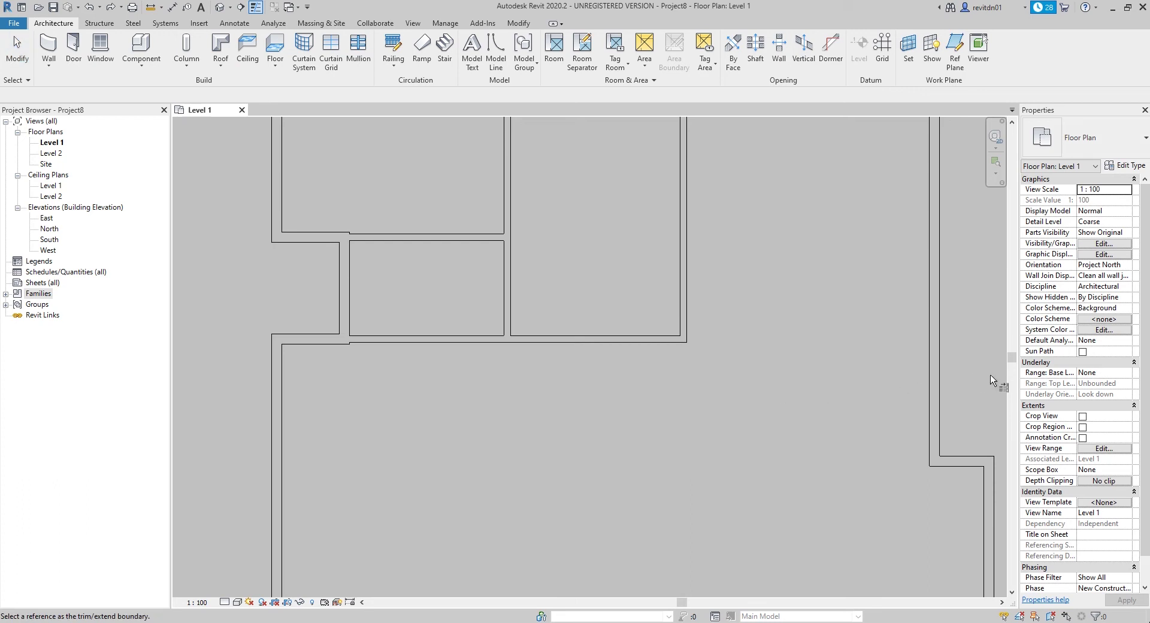
pyautogui.click(930, 380)
pyautogui.scroll(-1, 929, 380)
pyautogui.moveTo(862, 358); pyautogui.dragTo(821, 367, button='middle')
pyautogui.click(649, 359)
pyautogui.press('Escape')
pyautogui.press('Escape')
# - Draw a horizontal partition leftward from the right-hand wall's step until it lines up with the right side of the lower notch
pyautogui.scroll(-1, 736, 402)
pyautogui.moveTo(735, 402); pyautogui.dragTo(803, 390, button='middle')
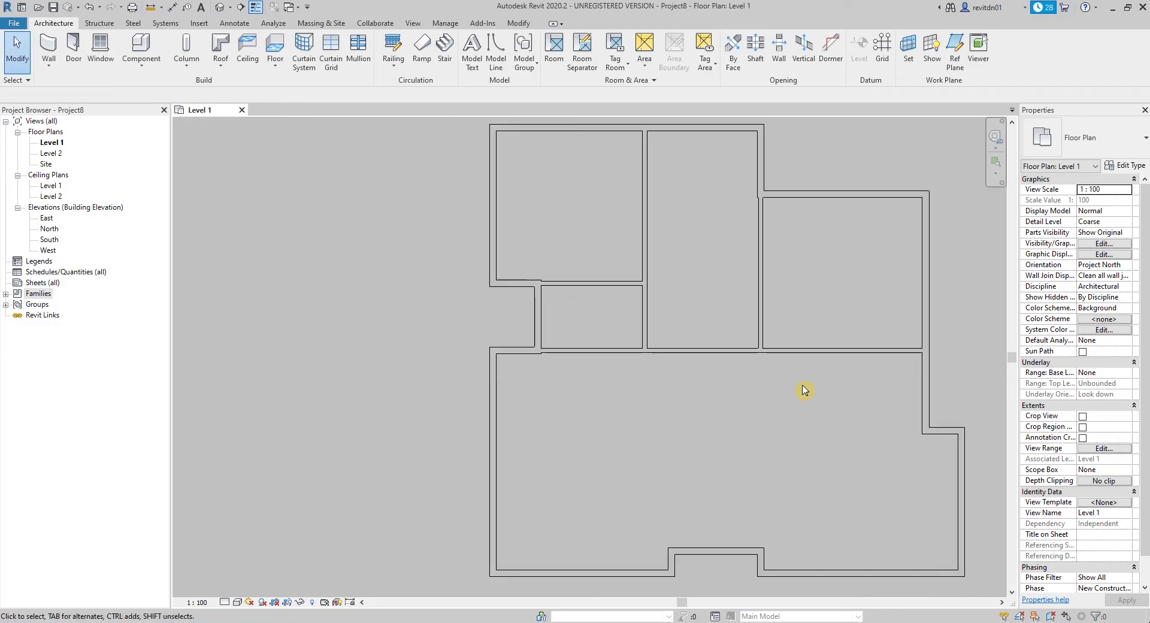
pyautogui.scroll(2, 803, 390)
pyautogui.scroll(-3, 802, 395)
pyautogui.press('w')
pyautogui.press('a')
pyautogui.click(861, 409)
pyautogui.click(678, 409)
pyautogui.press('Escape')
# - Enclose the lower-right room with a vertical partition up from the notch corner, and add a short vertical partition between the two horizontal ones
pyautogui.click(679, 514)
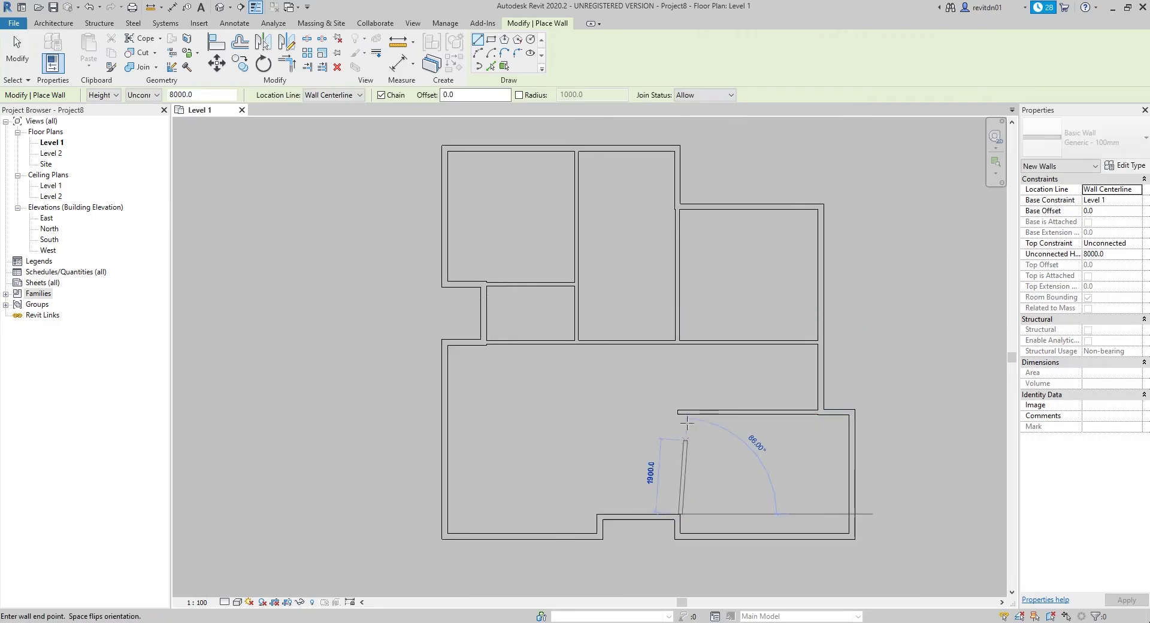
pyautogui.scroll(4, 676, 506)
pyautogui.click(688, 321)
pyautogui.click(725, 229)
pyautogui.press('Escape')
pyautogui.press('Escape')
# - Examine the wall joints at the left recess and the temporary dimensions of the upper room's partition and top exterior wall
pyautogui.scroll(-3, 744, 341)
pyautogui.scroll(3, 698, 342)
pyautogui.scroll(-1, 661, 334)
pyautogui.scroll(2, 661, 334)
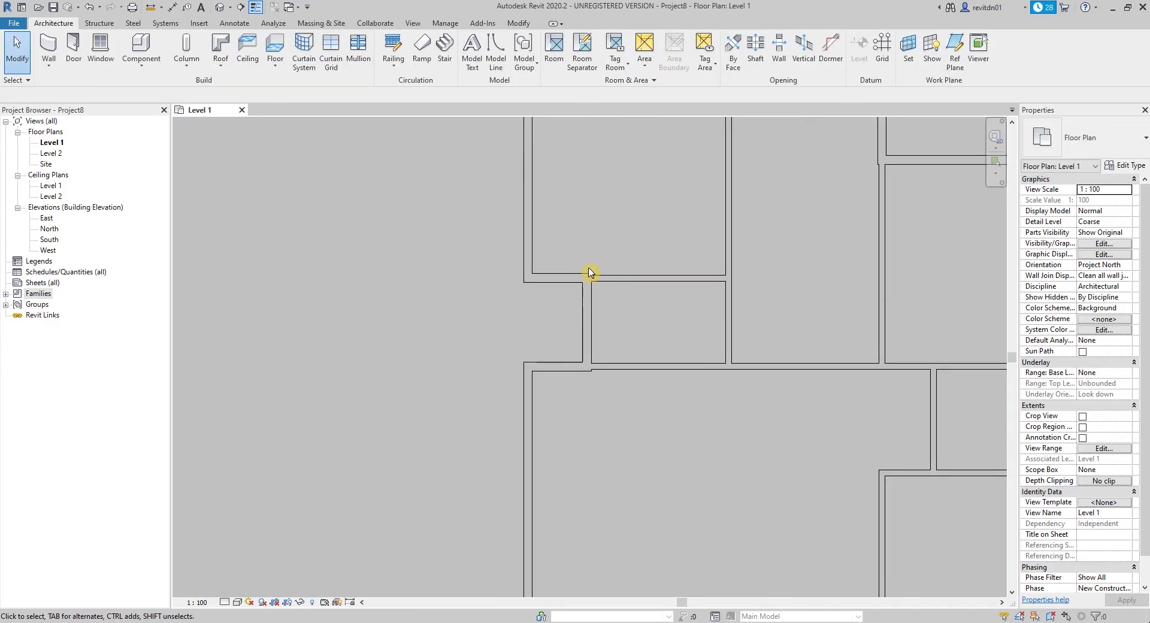
pyautogui.scroll(-2, 674, 321)
pyautogui.click(661, 295)
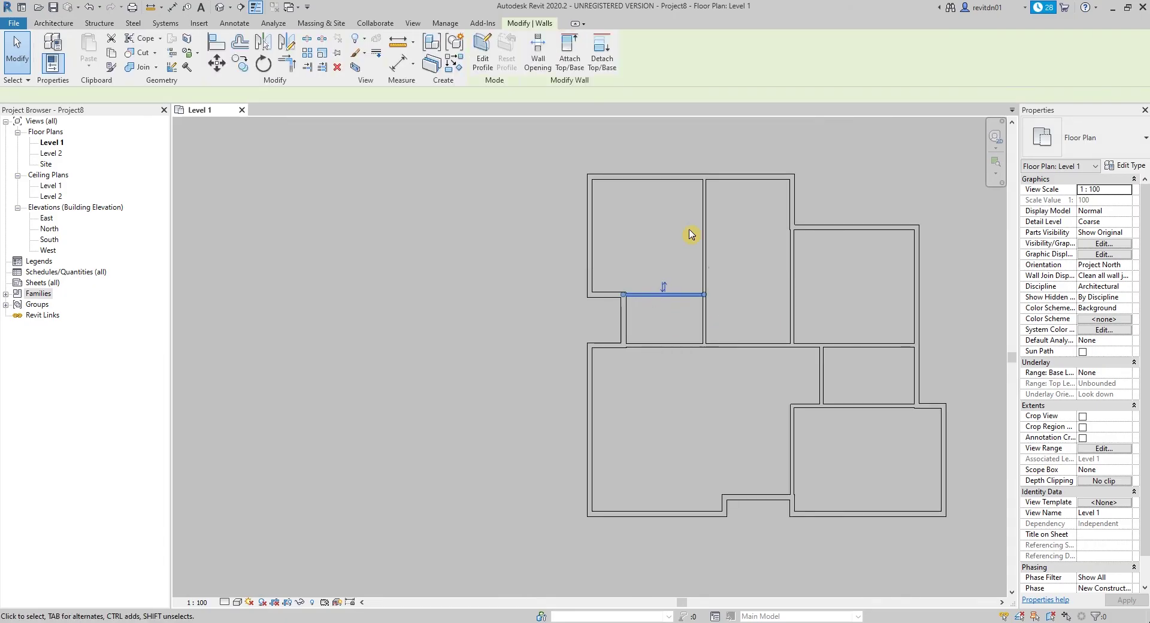
pyautogui.click(682, 258)
pyautogui.moveTo(624, 171); pyautogui.dragTo(624, 244, button='middle')
pyautogui.click(625, 249)
pyautogui.scroll(4, 823, 310)
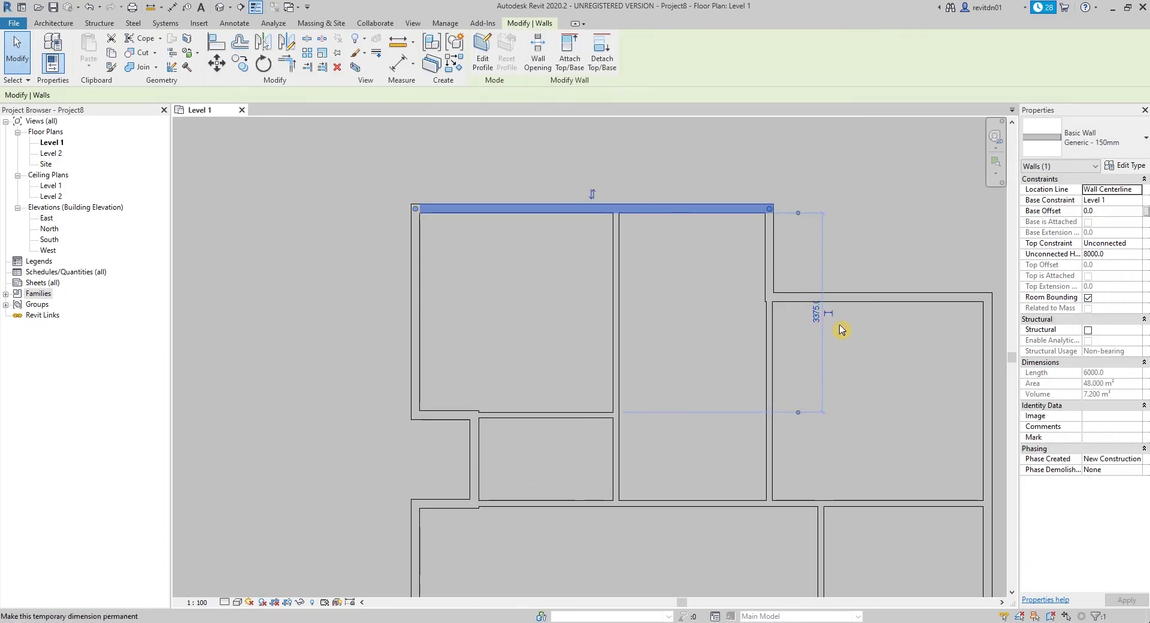
pyautogui.click(880, 349)
# - Examine the temporary dimensions of the lower-right room's right exterior wall and the short horizontal wall above it
pyautogui.scroll(-9, 882, 350)
pyautogui.scroll(9, 905, 414)
pyautogui.click(904, 395)
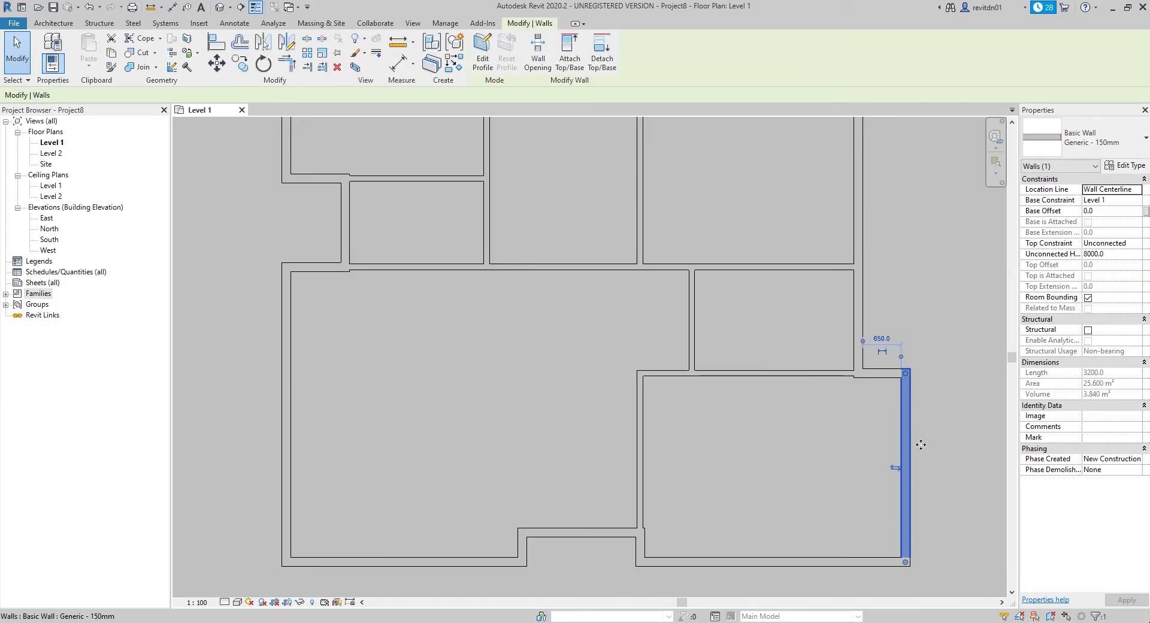
pyautogui.scroll(3, 763, 334)
pyautogui.press('Escape')
pyautogui.click(749, 298)
pyautogui.scroll(-2, 778, 347)
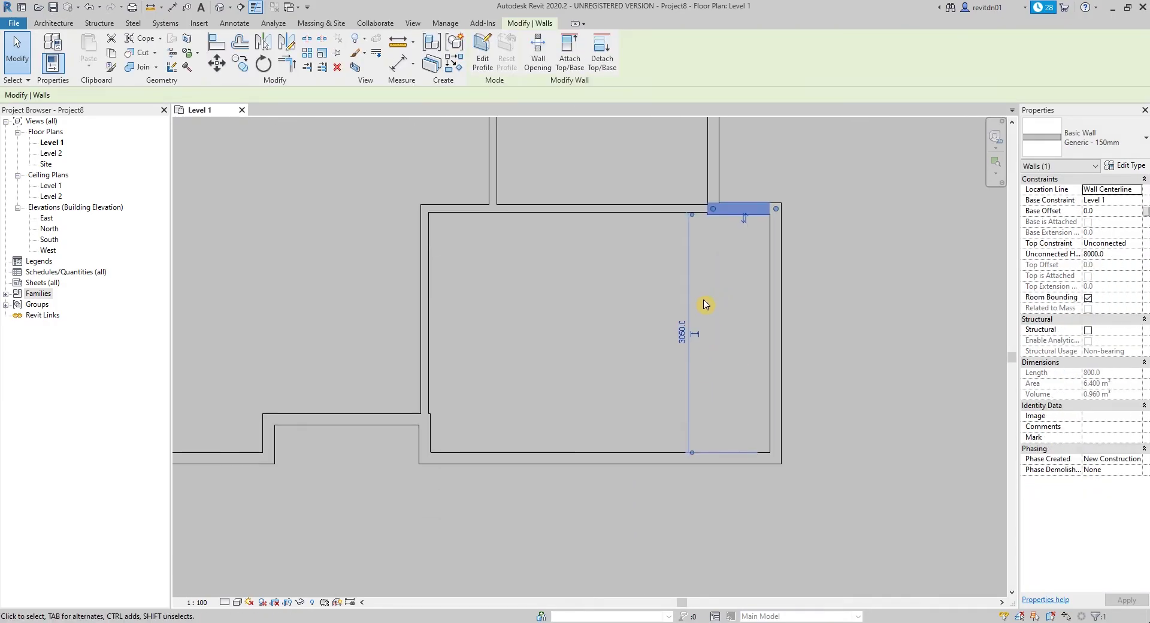
pyautogui.moveTo(752, 274); pyautogui.dragTo(735, 289, button='middle')
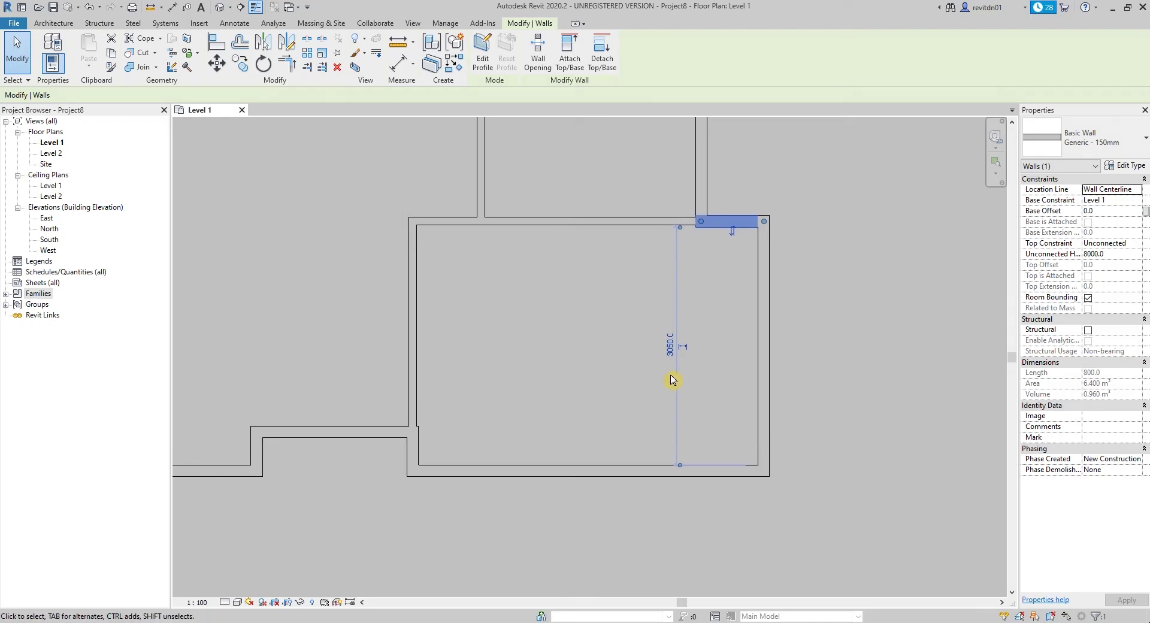
pyautogui.scroll(1, 695, 389)
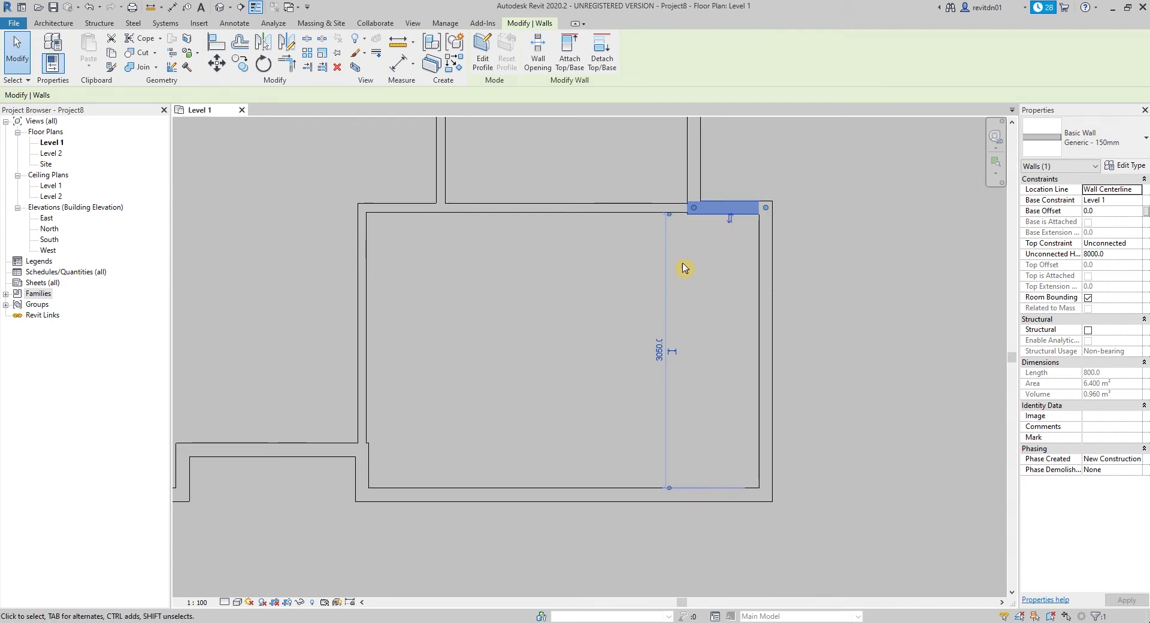
pyautogui.click(709, 223)
pyautogui.click(706, 210)
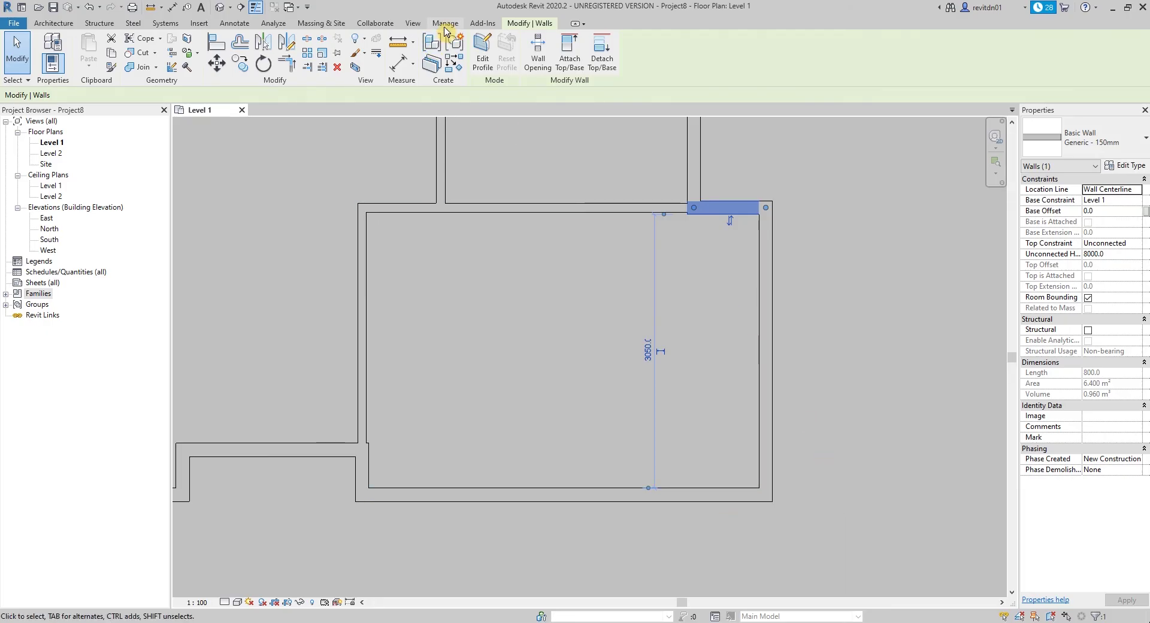
# - Set temporary dimensions to measure walls from the center of core, with doors and windows measured from openings
pyautogui.click(445, 24)
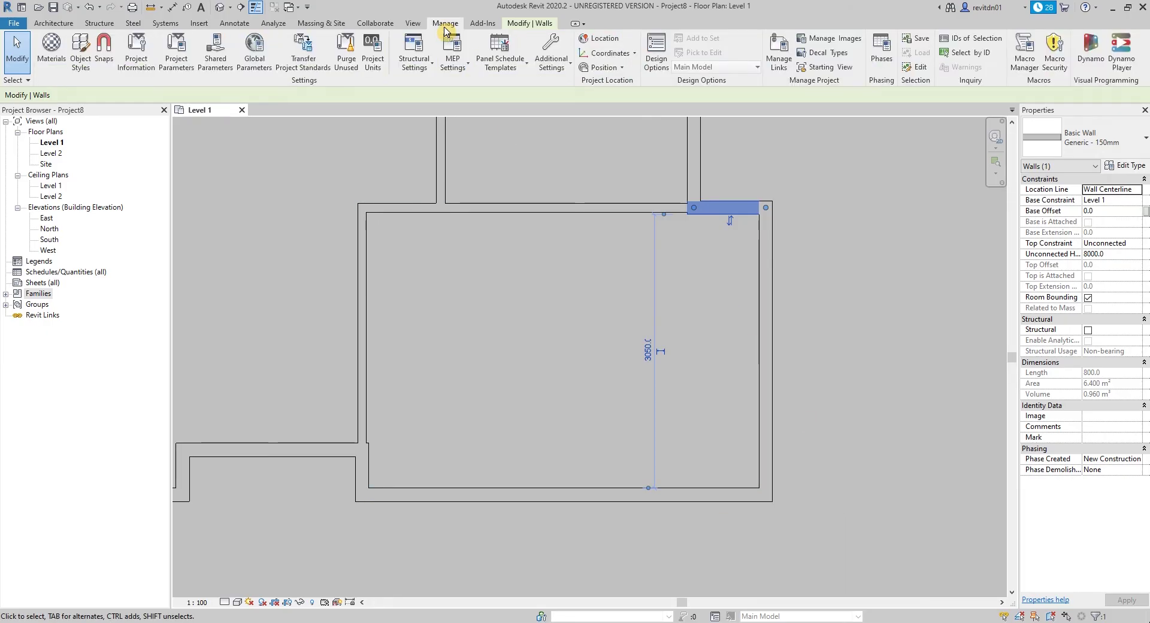
pyautogui.click(551, 67)
pyautogui.click(585, 410)
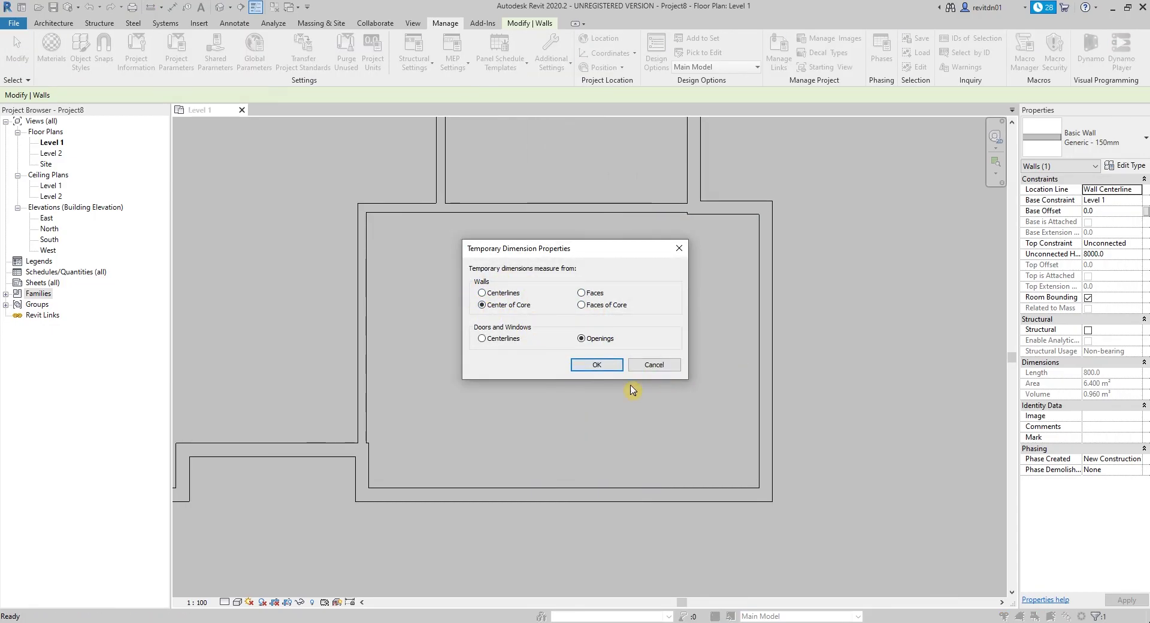
pyautogui.click(597, 365)
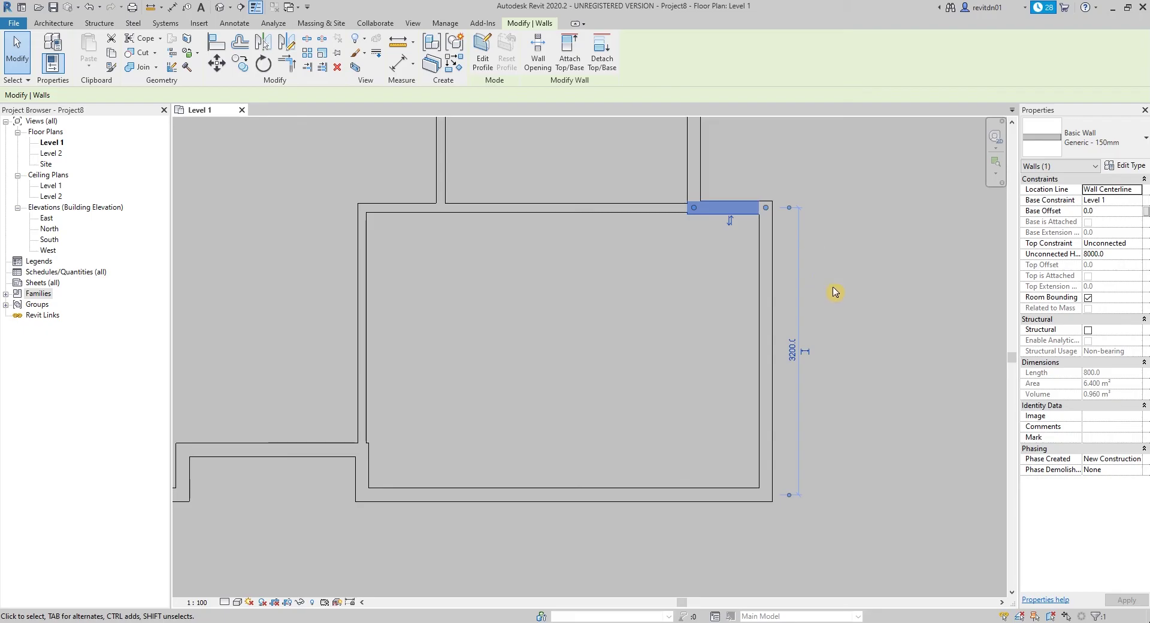
pyautogui.scroll(-4, 866, 293)
pyautogui.click(865, 294)
# - Align the upper face of the horizontal partition beside the left recess with the upper exterior wall's inner face, and lock the alignment
pyautogui.scroll(-2, 806, 319)
pyautogui.moveTo(789, 234); pyautogui.dragTo(914, 322, button='middle')
pyautogui.moveTo(765, 303); pyautogui.dragTo(867, 359, button='middle')
pyautogui.scroll(1, 692, 249)
pyautogui.scroll(4, 692, 250)
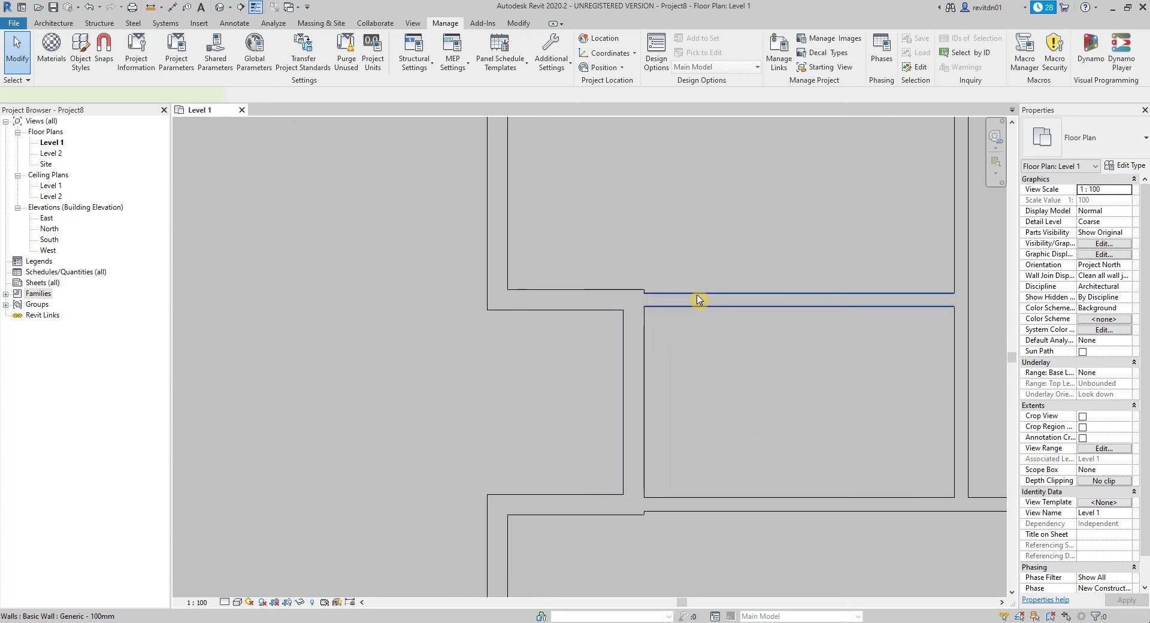
pyautogui.click(697, 297)
pyautogui.click(697, 350)
pyautogui.moveTo(682, 328)
pyautogui.mouseDown(button='middle')
pyautogui.moveTo(609, 319)
pyautogui.moveTo(674, 345)
pyautogui.moveTo(662, 337)
pyautogui.mouseUp(button='middle')
pyautogui.scroll(-3, 615, 339)
pyautogui.press('a')
pyautogui.press('l')
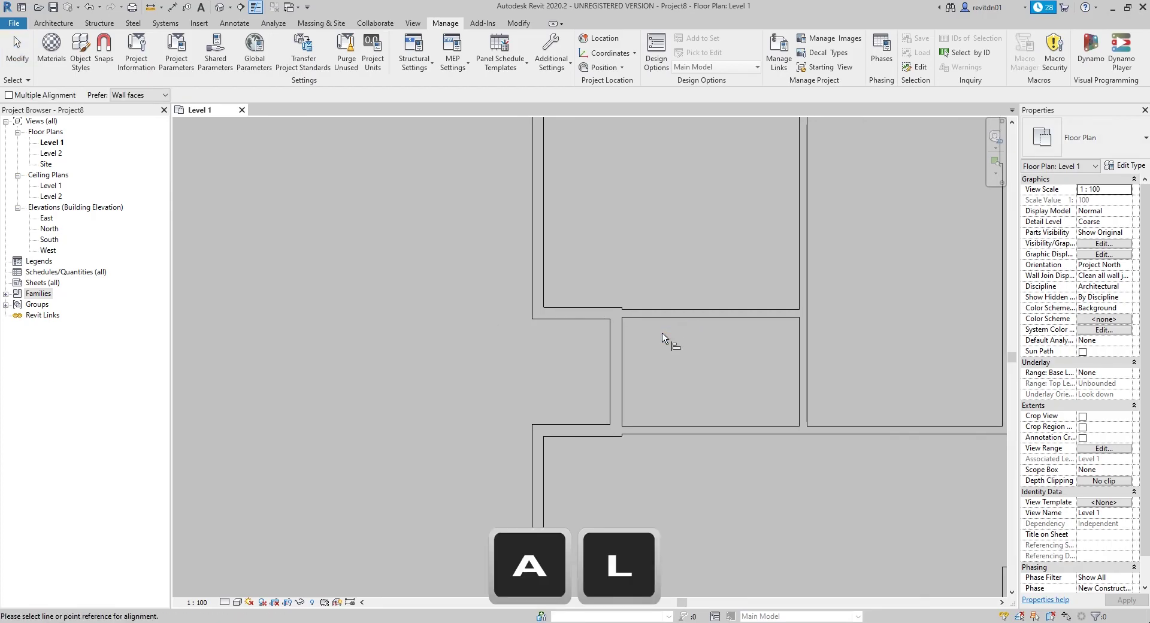
pyautogui.scroll(2, 600, 312)
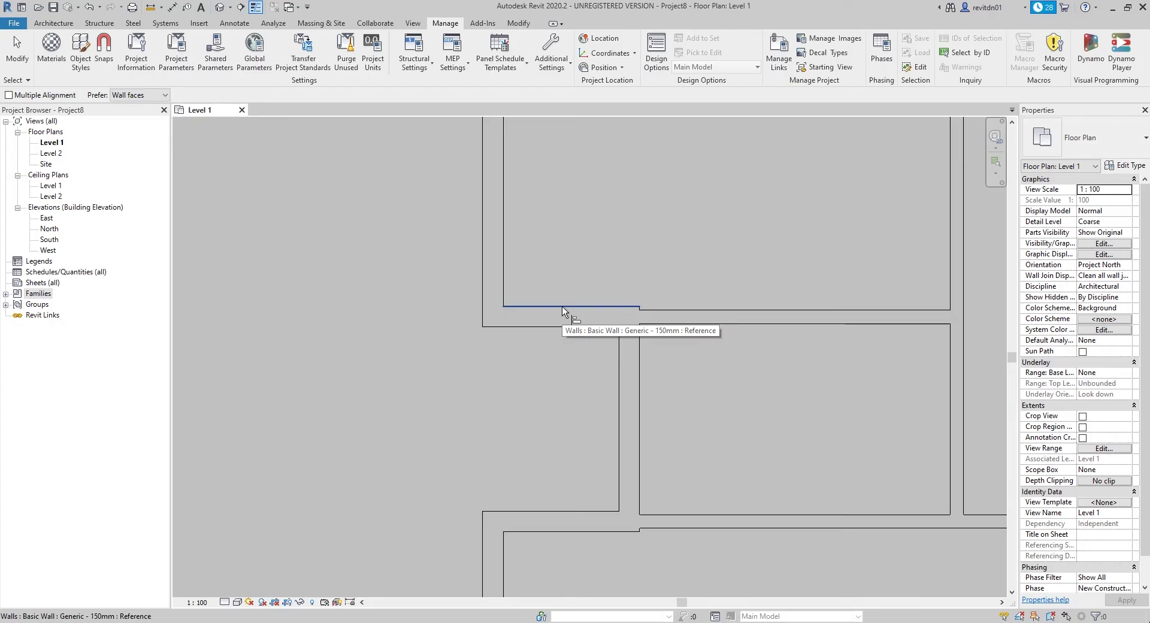
pyautogui.click(563, 309)
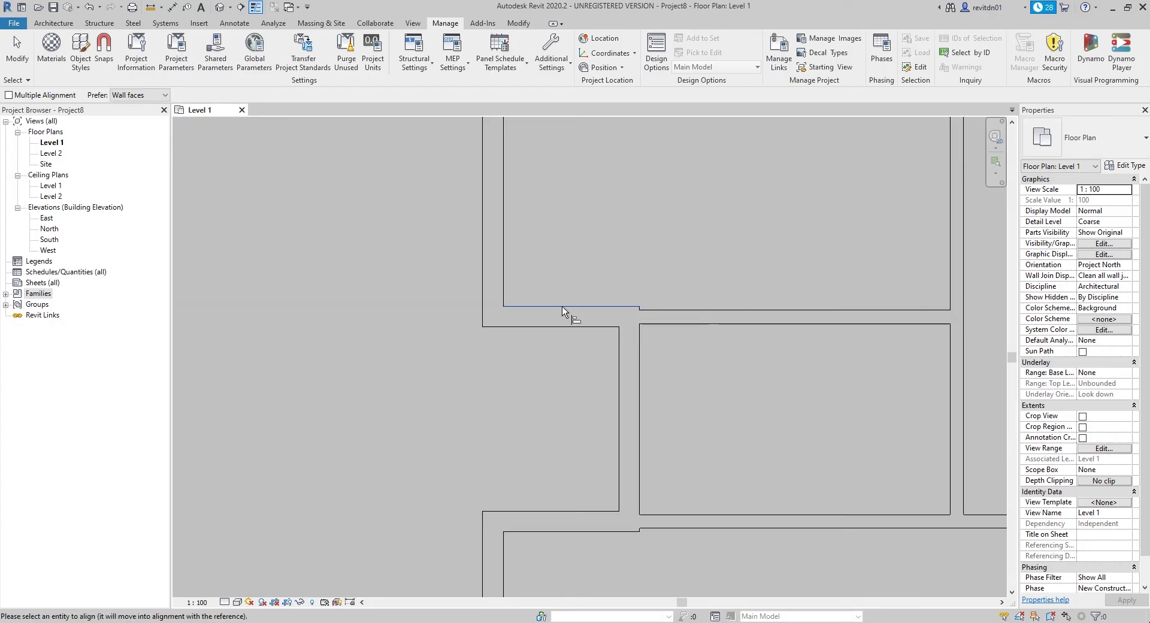
pyautogui.click(763, 311)
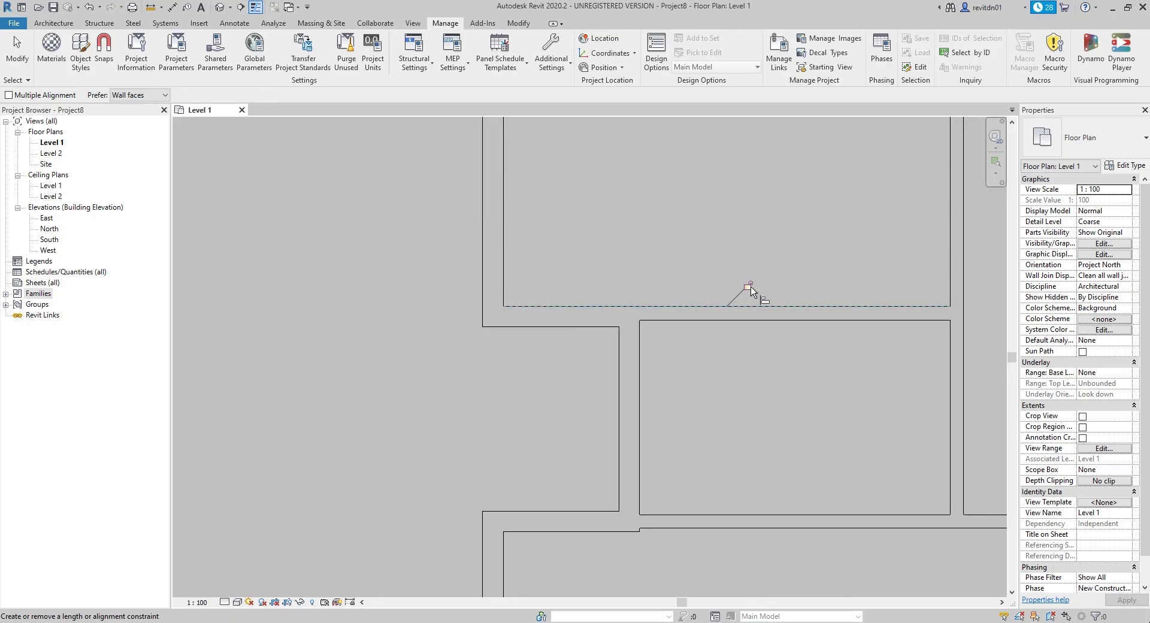
pyautogui.click(748, 286)
pyautogui.press('Escape')
pyautogui.scroll(-2, 710, 338)
pyautogui.moveTo(700, 331); pyautogui.dragTo(654, 312, button='middle')
pyautogui.press('Escape')
# - Try moving the upper exterior wall of the left recess downward to test the locked alignment, and undo the move
pyautogui.click(563, 311)
pyautogui.moveTo(560, 312); pyautogui.dragTo(561, 337)
pyautogui.click(676, 384)
pyautogui.hotkey('ctrl', 'z')
# - Align the lower face of the long horizontal partition with the inner face of the exterior wall below the left recess
pyautogui.moveTo(691, 385); pyautogui.dragTo(687, 323, button='middle')
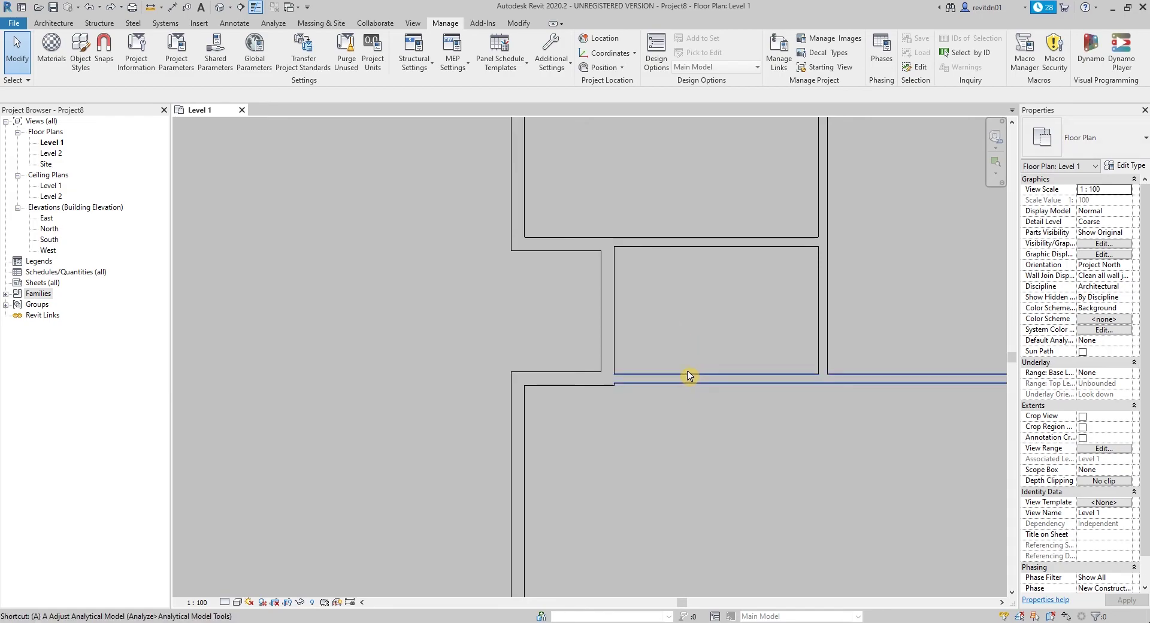
pyautogui.press('l')
pyautogui.click(664, 384)
# - Align the lower-right room's left partition with the inner face of the exterior wall at the right side of the lower notch
pyautogui.scroll(-3, 724, 367)
pyautogui.scroll(5, 708, 387)
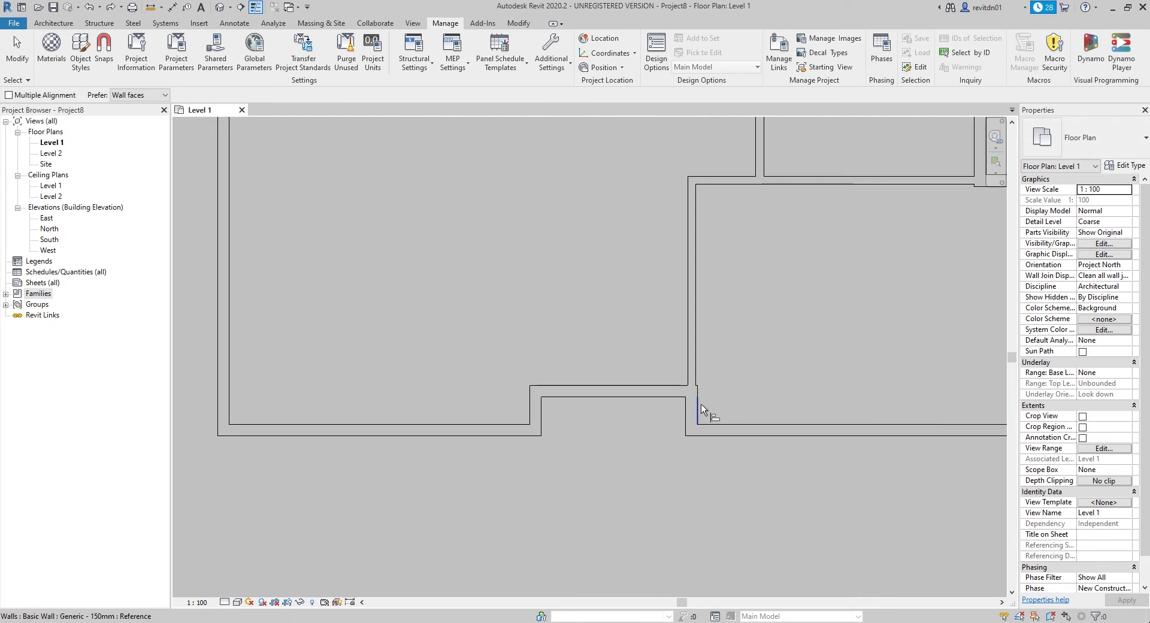
pyautogui.click(694, 356)
pyautogui.click(716, 334)
# - Align the lower-right room's top partition with the inner face of the short exterior wall at its right end
pyautogui.moveTo(846, 285); pyautogui.dragTo(652, 378, button='middle')
pyautogui.click(747, 282)
pyautogui.scroll(-3, 659, 310)
pyautogui.scroll(2, 723, 320)
pyautogui.scroll(-2, 722, 320)
pyautogui.moveTo(817, 342); pyautogui.dragTo(790, 315, button='middle')
pyautogui.press('Escape')
pyautogui.click(904, 427)
pyautogui.click(948, 417)
# - Align the vertical partition left of the upper-right room with the inner face of the exterior wall above it
pyautogui.scroll(-1, 789, 359)
pyautogui.moveTo(789, 360); pyautogui.dragTo(765, 347, button='middle')
pyautogui.scroll(2, 742, 263)
pyautogui.press('a')
pyautogui.press('l')
pyautogui.scroll(2, 735, 233)
pyautogui.click(751, 308)
pyautogui.scroll(-2, 759, 356)
pyautogui.moveTo(759, 355); pyautogui.dragTo(788, 248, button='middle')
pyautogui.scroll(-1, 749, 297)
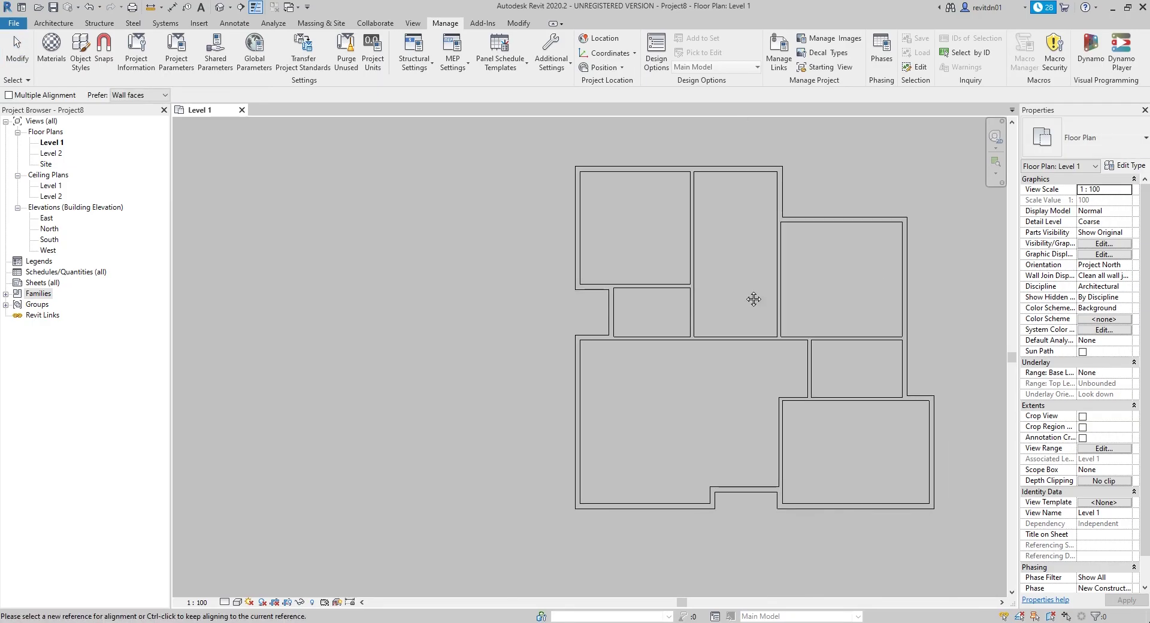
pyautogui.moveTo(749, 296); pyautogui.dragTo(727, 270, button='middle')
pyautogui.press('Escape')
pyautogui.scroll(-2, 783, 431)
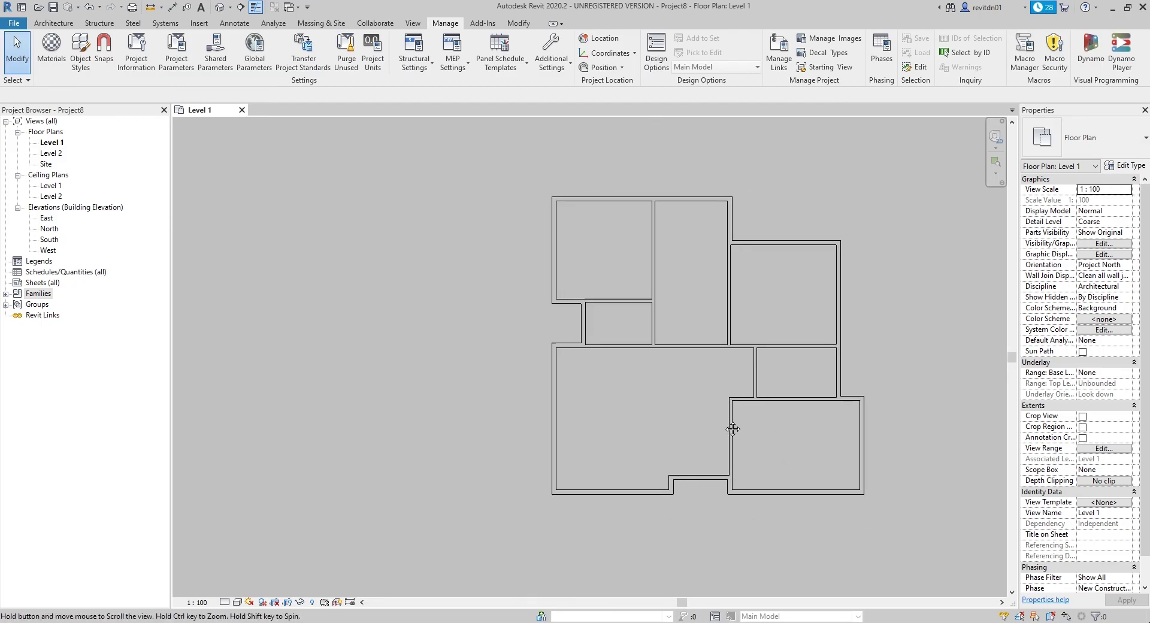
pyautogui.click(865, 437)
pyautogui.click(900, 441)
pyautogui.scroll(1, 861, 442)
pyautogui.moveTo(719, 302); pyautogui.dragTo(768, 338, button='middle')
pyautogui.scroll(-1, 813, 328)
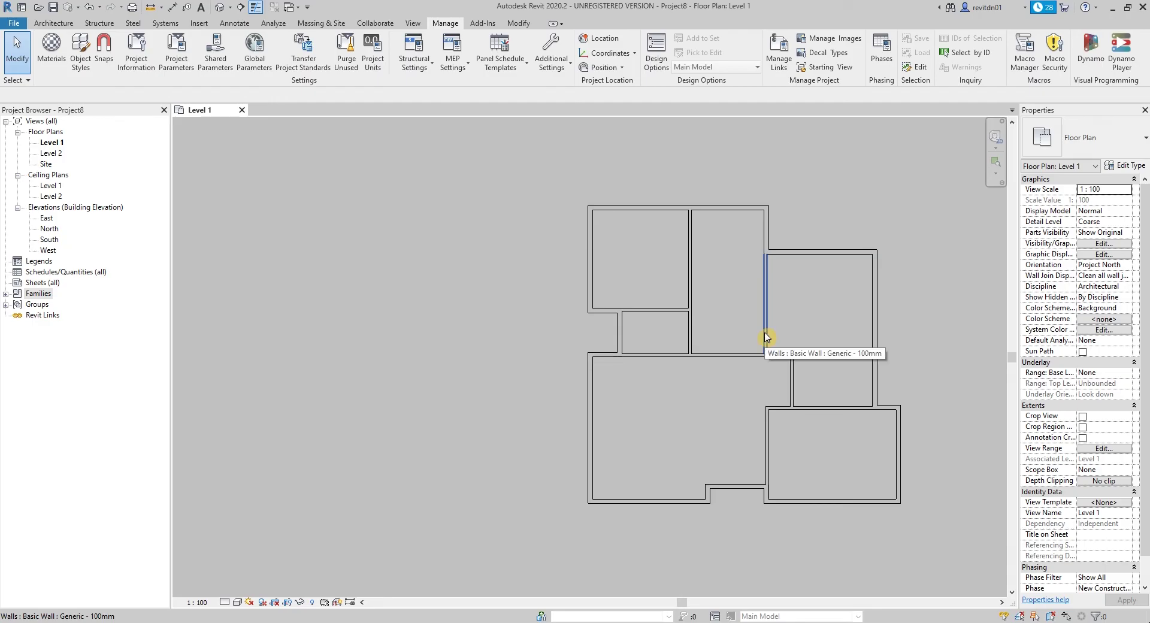
# - Place tagged rooms in all seven enclosed spaces, starting with the large lower-left one and finishing with the small one by the left recess
pyautogui.scroll(2, 707, 388)
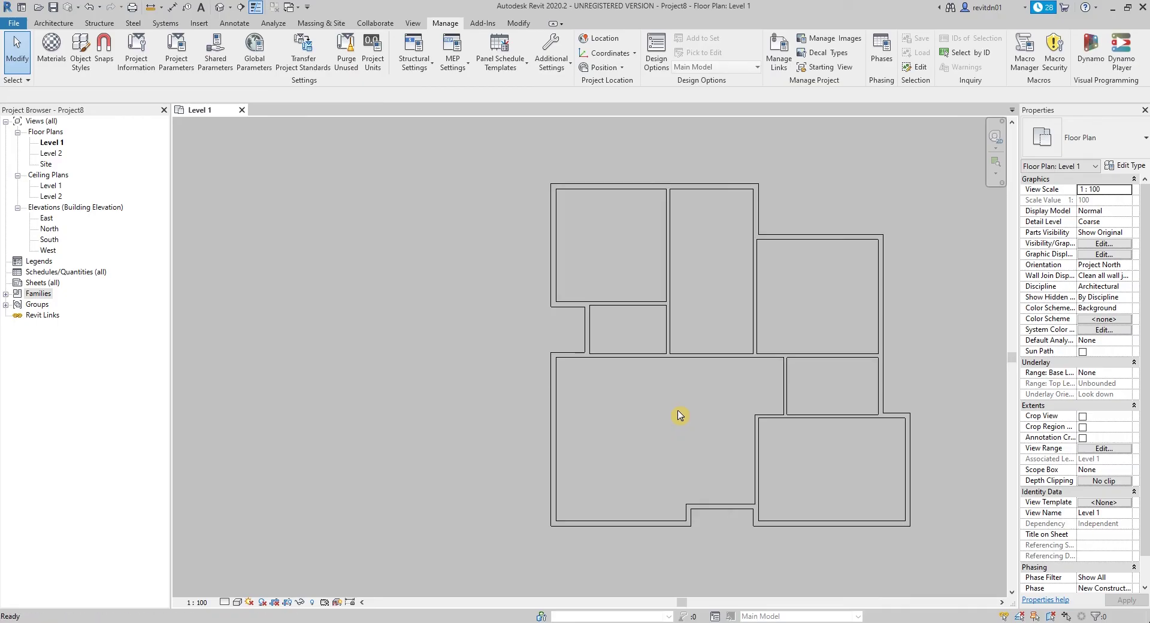
pyautogui.press('m')
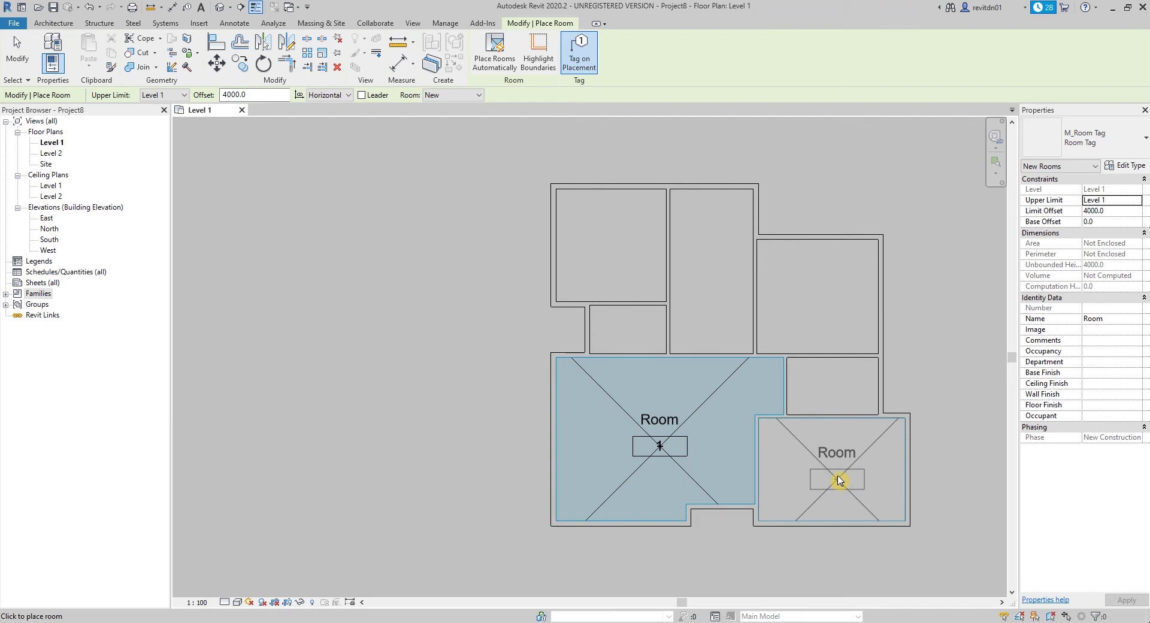
pyautogui.click(834, 479)
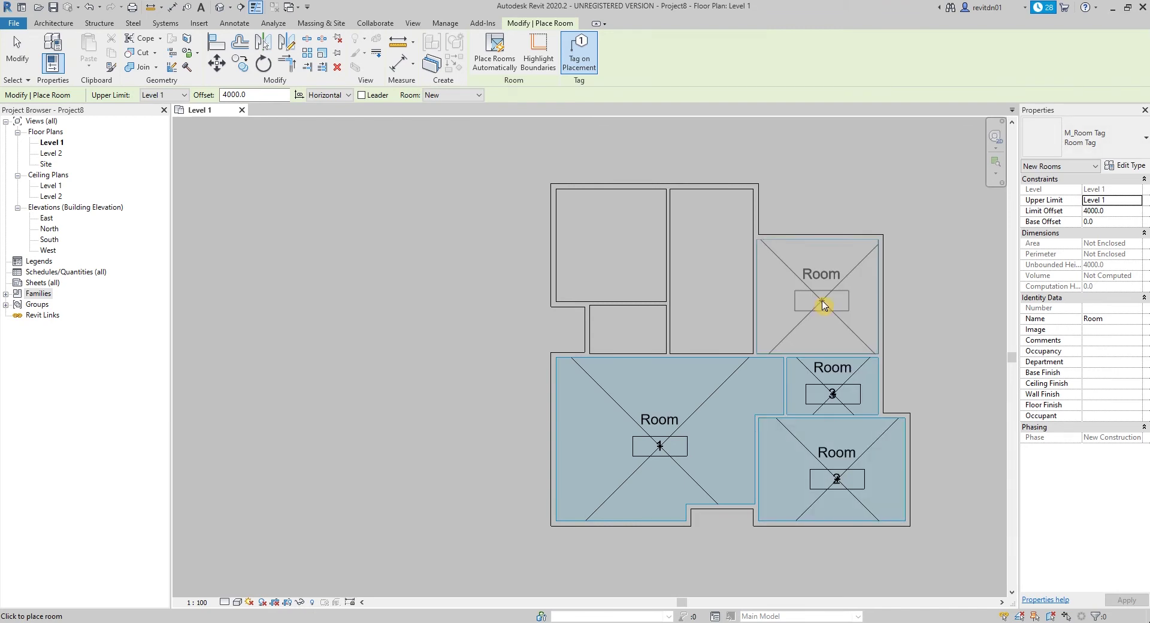
pyautogui.click(614, 252)
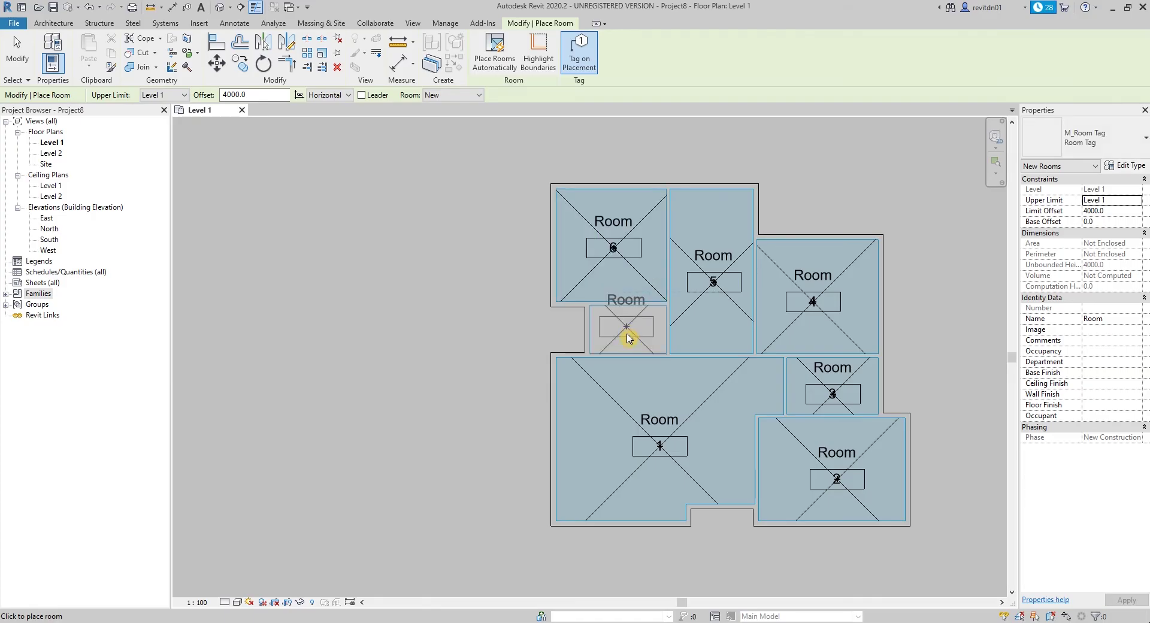
pyautogui.click(631, 359)
pyautogui.press('Escape')
pyautogui.press('Escape')
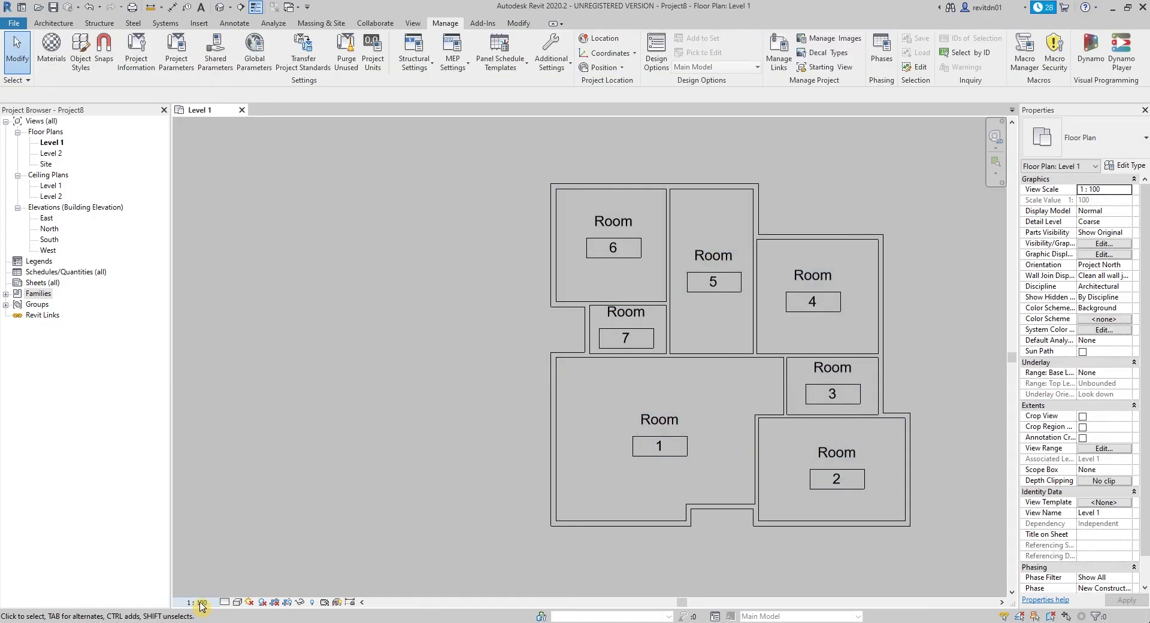
# - Set the Level 1 view scale to 1:50
pyautogui.click(200, 602)
pyautogui.click(211, 516)
pyautogui.scroll(2, 609, 370)
pyautogui.moveTo(677, 371); pyautogui.dragTo(588, 325, button='middle')
pyautogui.scroll(-1, 640, 367)
pyautogui.scroll(-1, 674, 389)
pyautogui.moveTo(637, 367); pyautogui.dragTo(716, 358, button='middle')
pyautogui.scroll(1, 671, 352)
pyautogui.scroll(3, 618, 321)
pyautogui.scroll(-3, 735, 396)
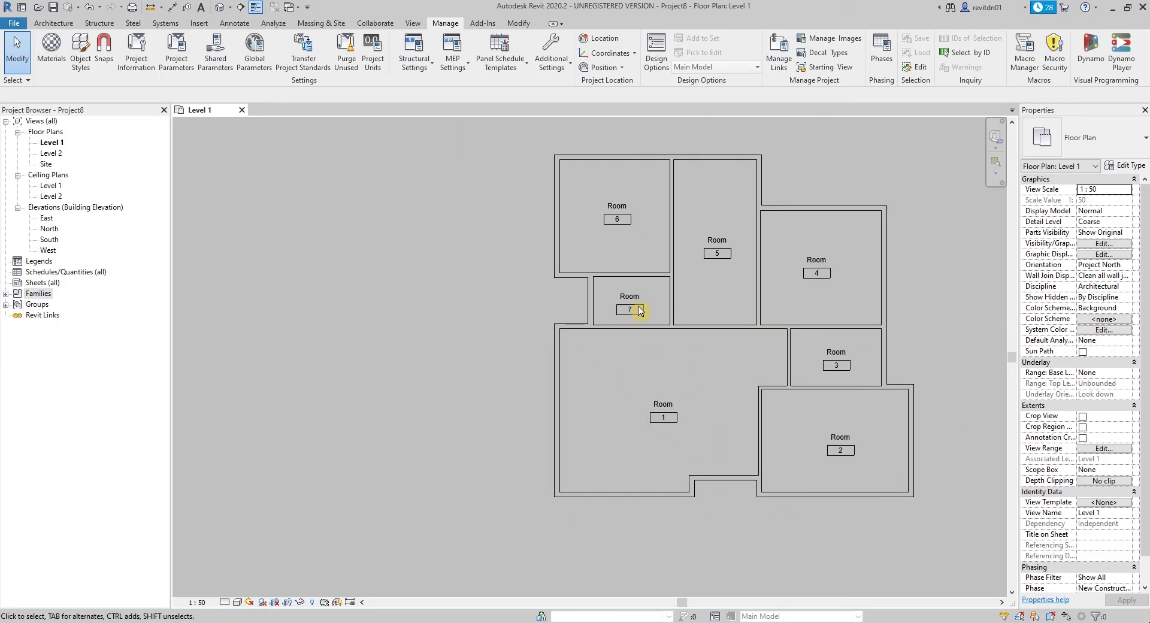
# - Rename room 1, the large lower-left room, as LIVING
pyautogui.scroll(2, 648, 385)
pyautogui.click(667, 412)
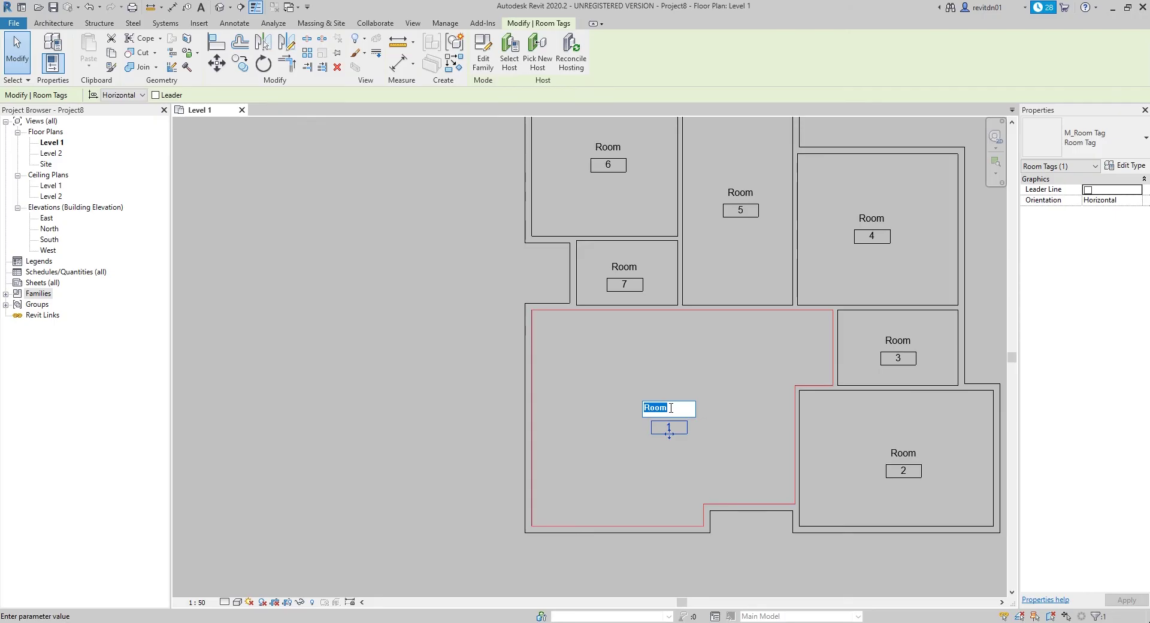
pyautogui.write('living')
pyautogui.press('Return')
pyautogui.write('VING')
pyautogui.press('Return')
# - Rename room 6 as DINING and room 5 as KITCHEN
pyautogui.doubleClick(611, 149)
pyautogui.write('DINING')
pyautogui.press('Return')
pyautogui.doubleClick(747, 193)
pyautogui.write('KITCHEN')
pyautogui.press('Return')
# - Rename room 7 as MUDROOM and room 4 as BEDROOM
pyautogui.doubleClick(624, 266)
pyautogui.write('M')
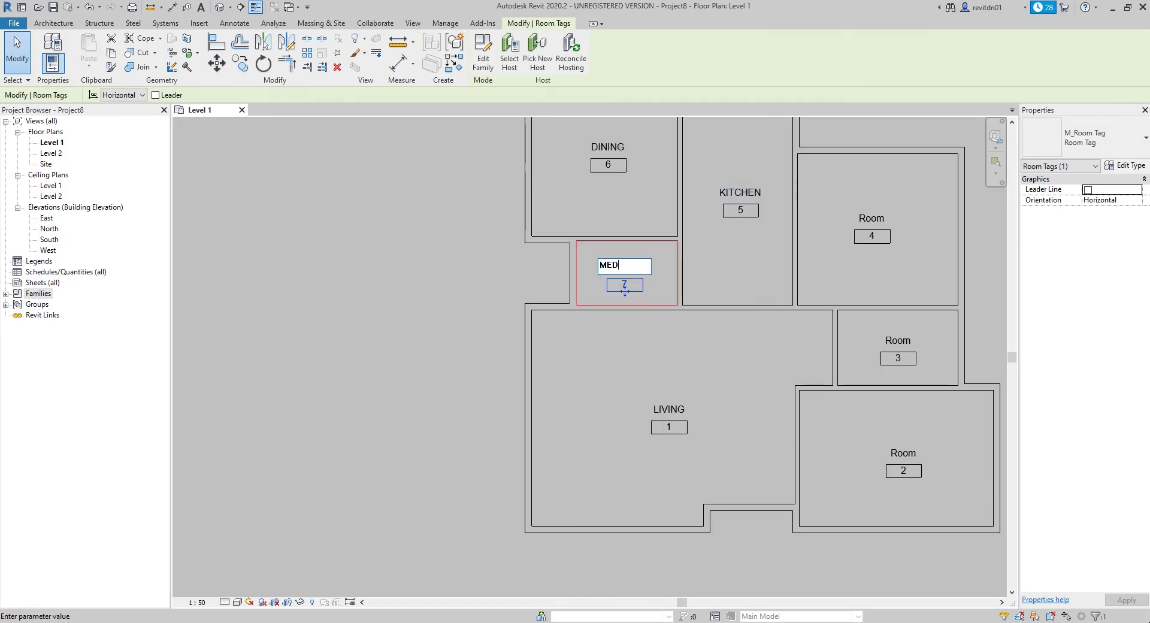
pyautogui.write('udroom')
pyautogui.press('Return')
pyautogui.doubleClick(871, 218)
pyautogui.write('Bedroom')
pyautogui.press('Return')
# - Rename room 2 as MASTER BEDROOM and room 3 as T&B
pyautogui.doubleClick(903, 452)
pyautogui.write('MAS')
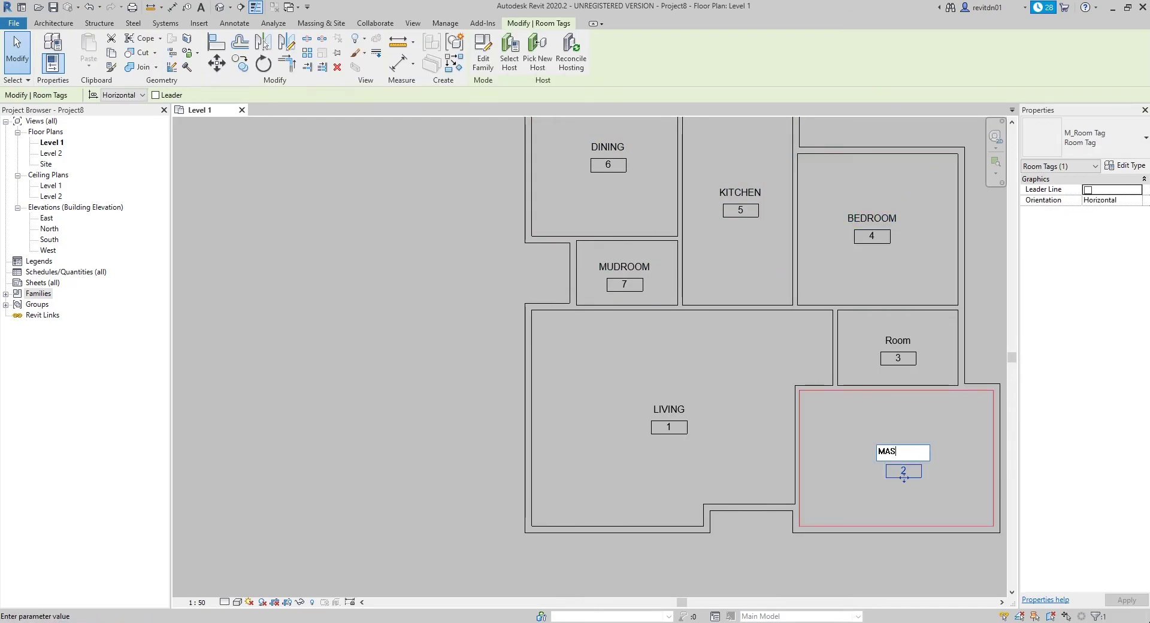
pyautogui.write('TER BEDROOM')
pyautogui.click(897, 452)
pyautogui.click(892, 413)
pyautogui.doubleClick(898, 340)
pyautogui.write('T&B')
pyautogui.click(856, 368)
pyautogui.scroll(-2, 607, 433)
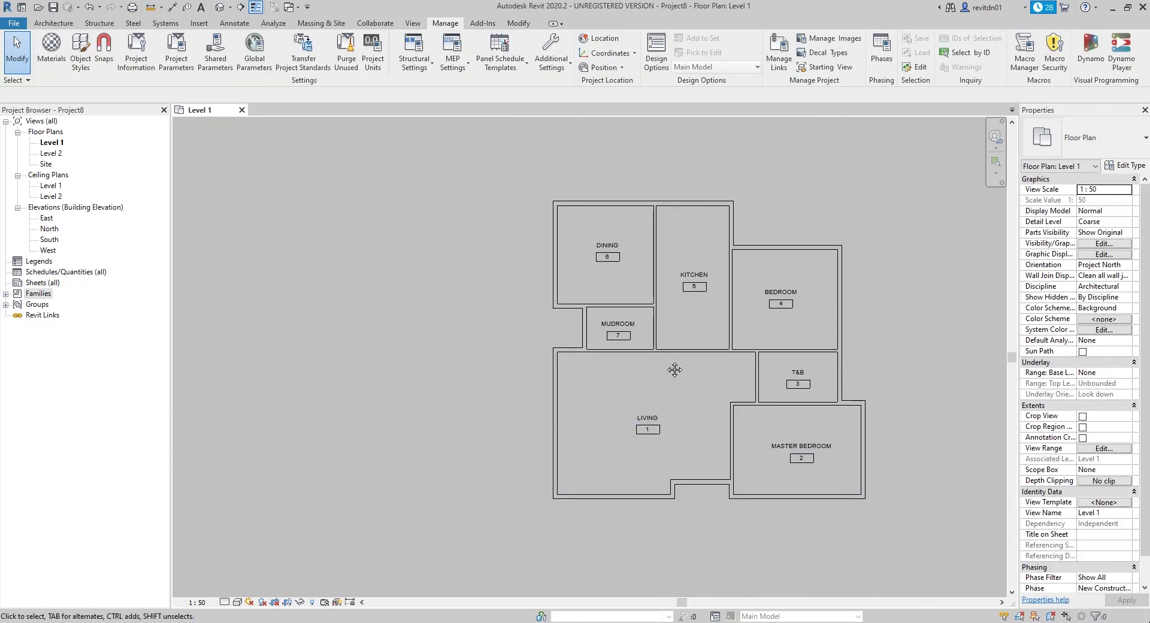
# - Turn off Show Room Number in the Room Tag type so the tags show only room names
pyautogui.scroll(2, 617, 335)
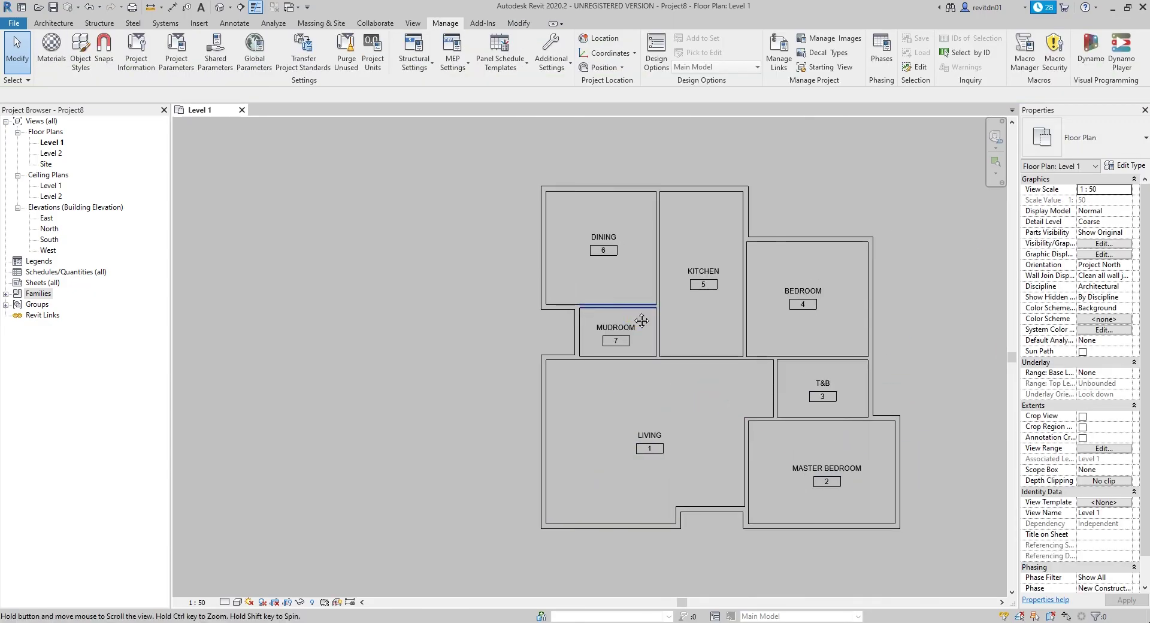
pyautogui.click(608, 340)
pyautogui.press('Escape')
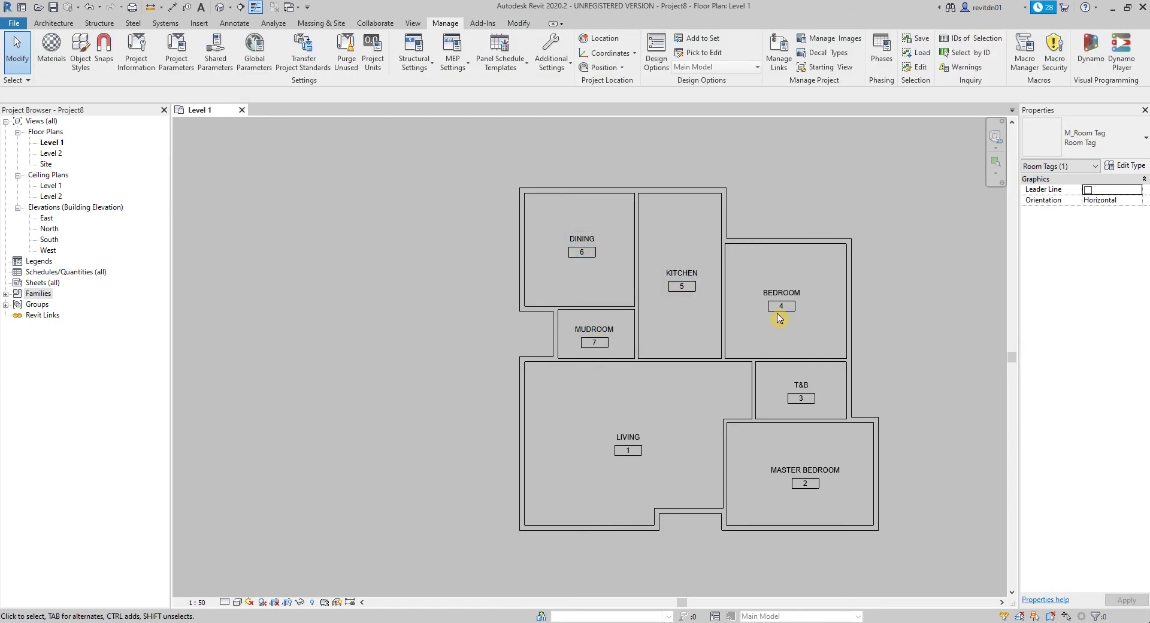
pyautogui.click(627, 449)
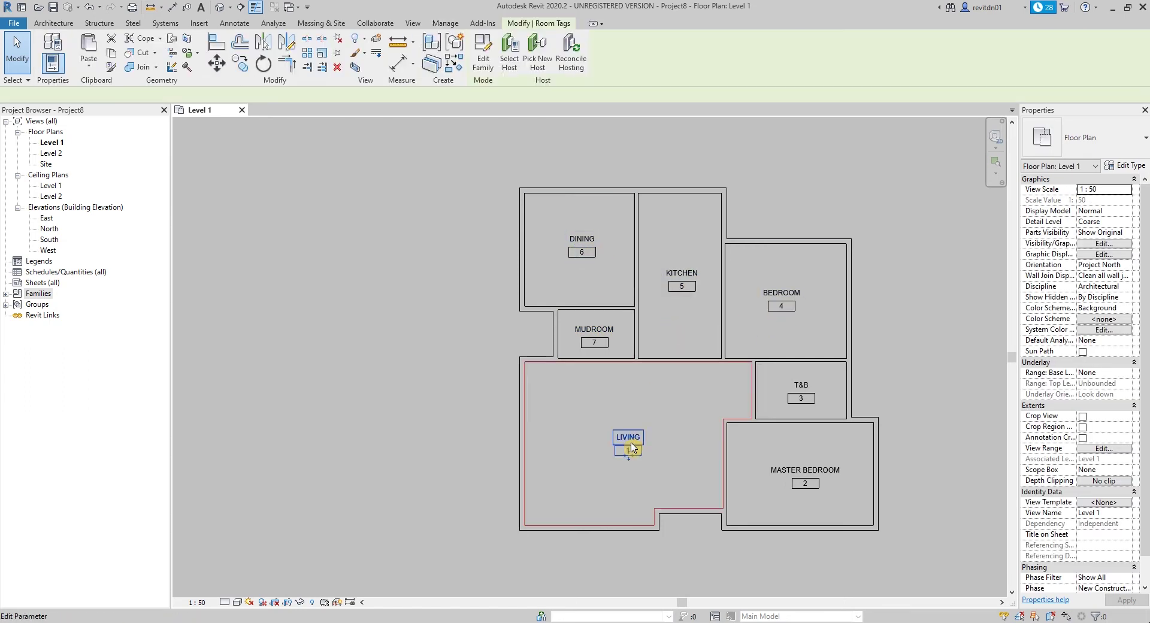
pyautogui.click(1124, 165)
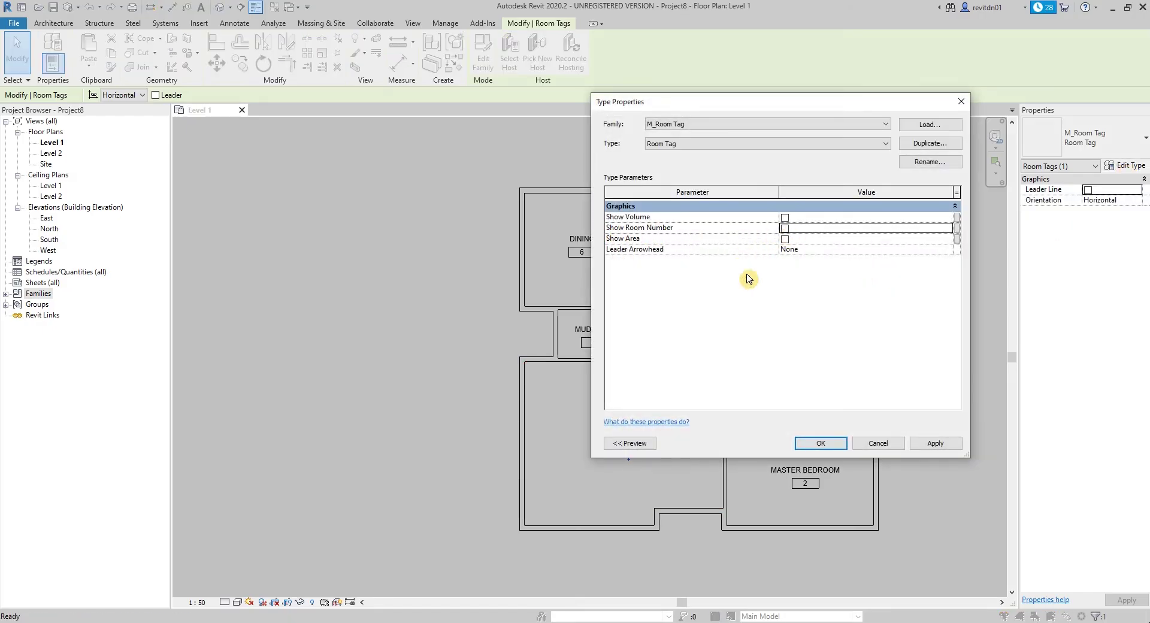
pyautogui.click(829, 443)
pyautogui.press('Escape')
pyautogui.scroll(3, 780, 313)
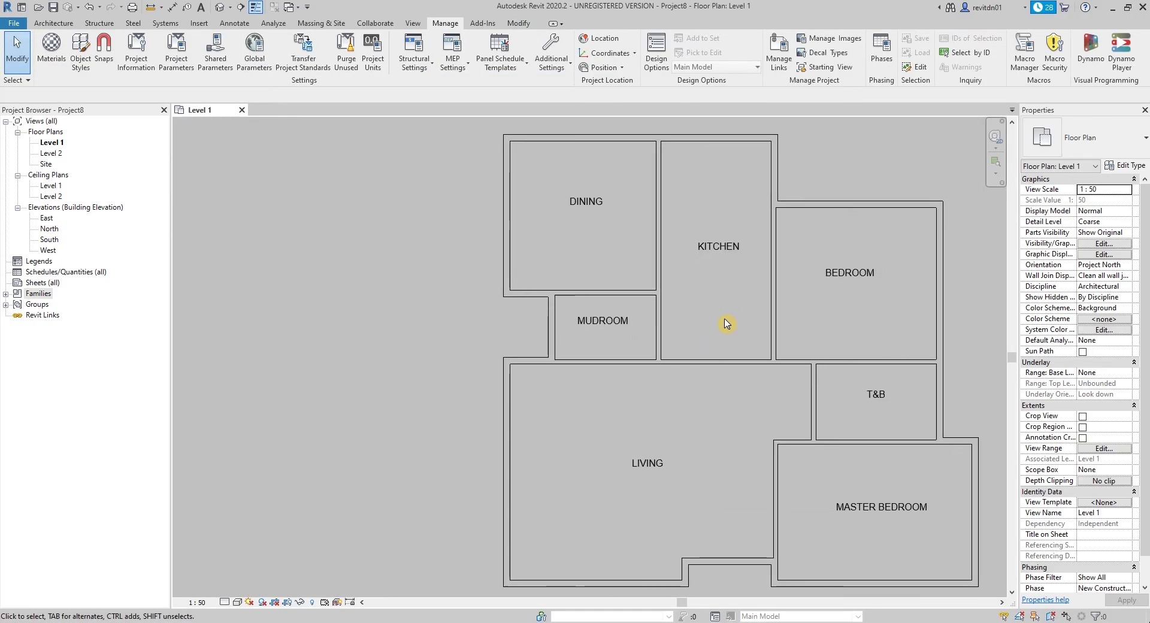
# - Place an M_Single-Flush 0915 x 2134mm door in the lower notch's wall, swinging into the living room, about 300 mm from the notch's right side
pyautogui.scroll(2, 725, 324)
pyautogui.press('r')
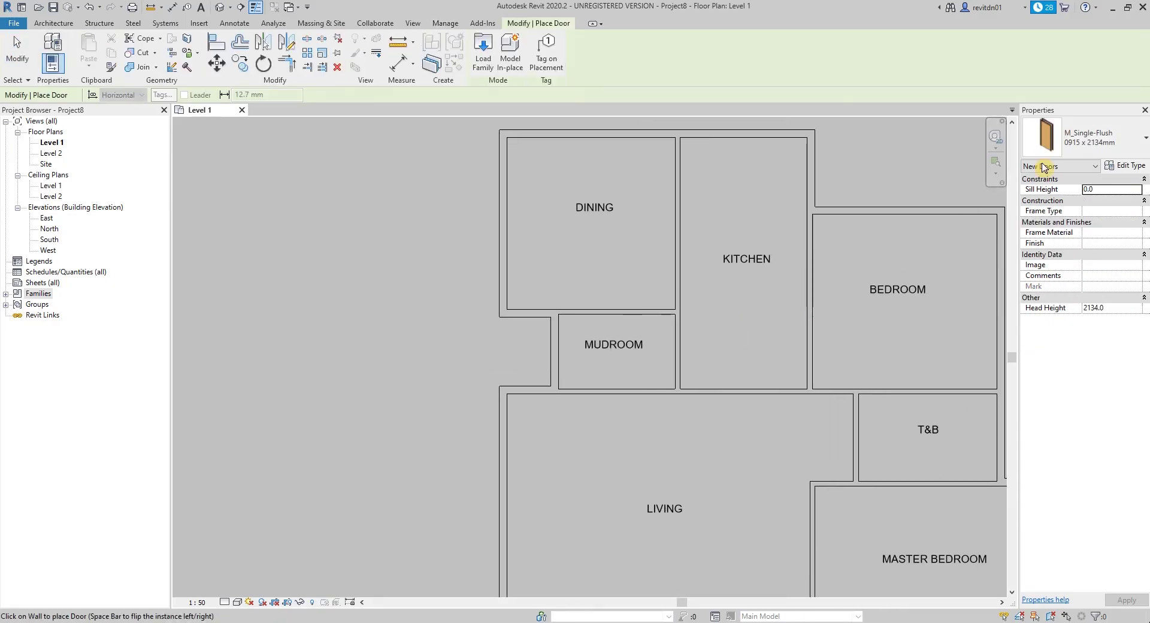
pyautogui.click(1077, 141)
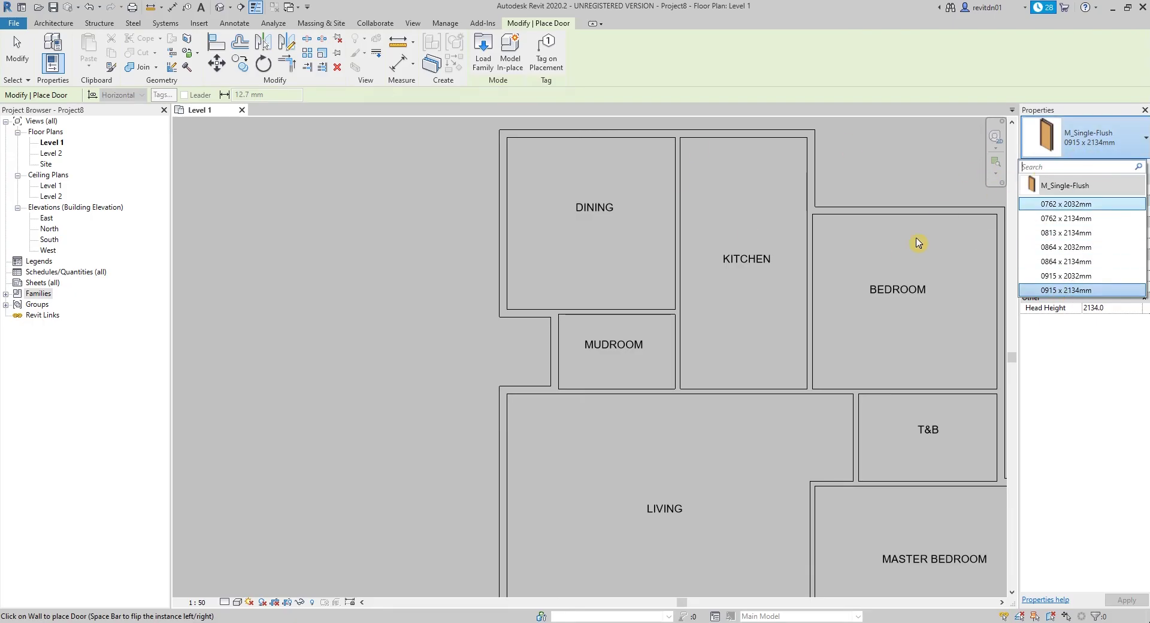
pyautogui.scroll(-2, 757, 245)
pyautogui.scroll(4, 719, 300)
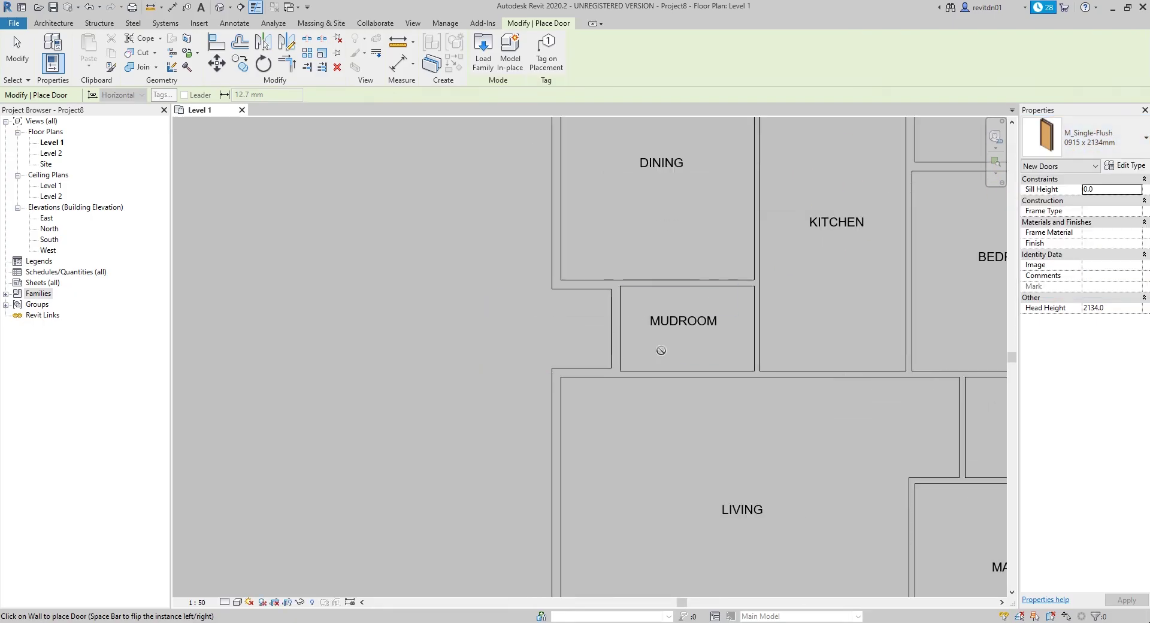
pyautogui.scroll(-3, 683, 275)
pyautogui.moveTo(684, 276); pyautogui.dragTo(629, 274, button='middle')
pyautogui.scroll(2, 768, 462)
pyautogui.moveTo(780, 442); pyautogui.dragTo(821, 412, button='middle')
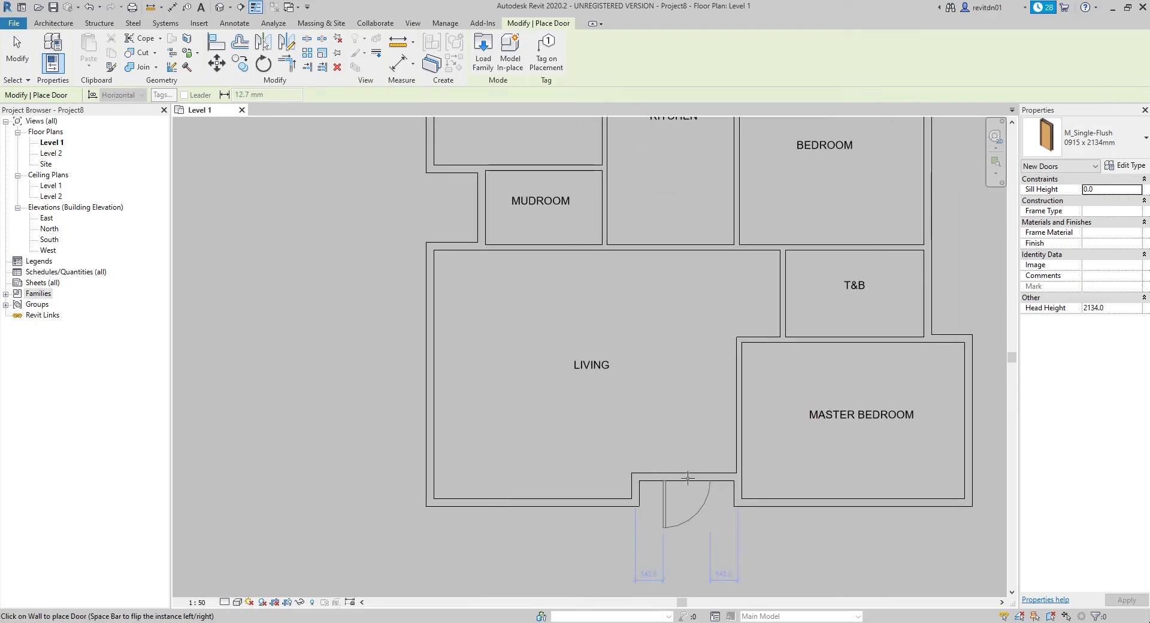
pyautogui.click(700, 470)
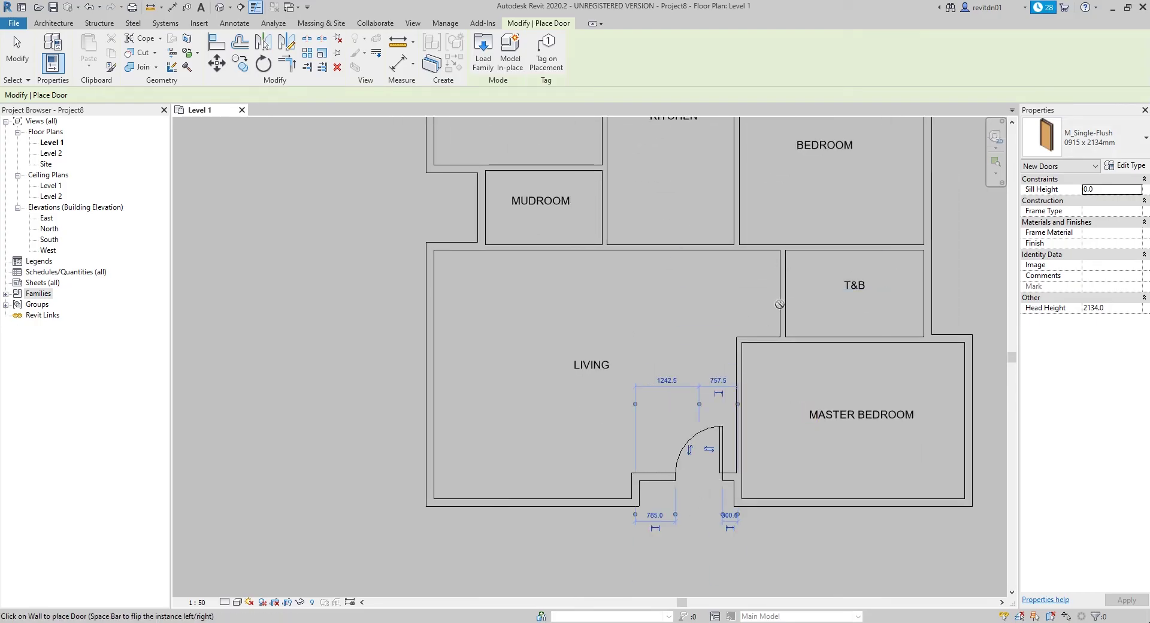
# - Move the wall between the living room and T&B so it is 1300 mm from the master bedroom's left wall
pyautogui.moveTo(827, 303); pyautogui.dragTo(784, 329, button='middle')
pyautogui.press('Escape')
pyautogui.click(746, 317)
pyautogui.scroll(2, 714, 395)
pyautogui.click(717, 392)
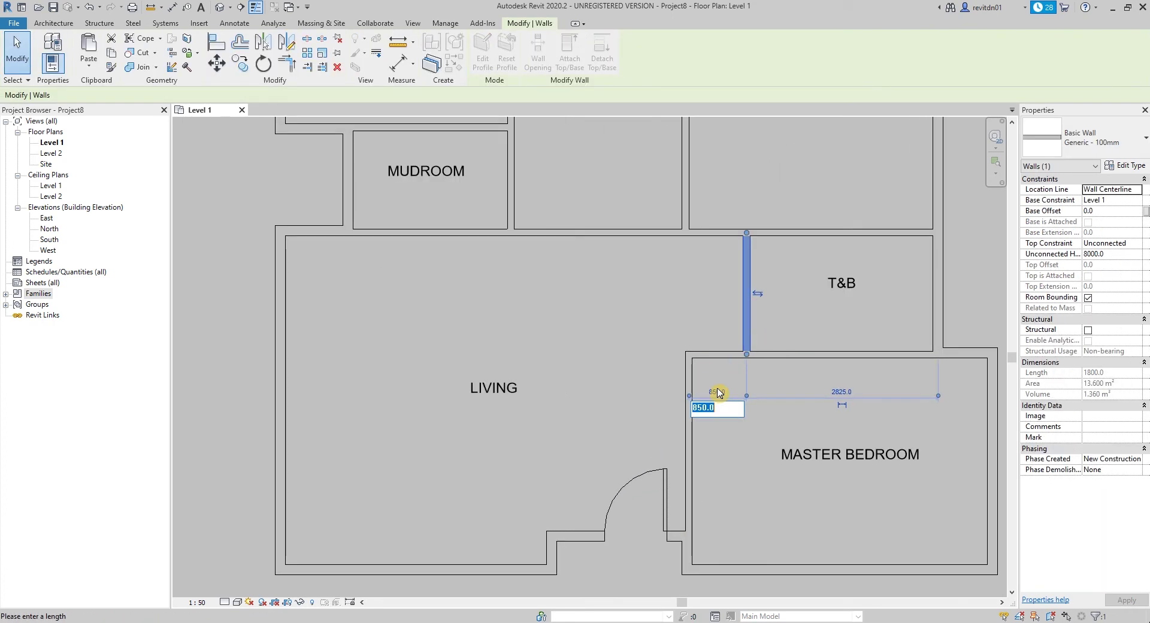
pyautogui.write('1.')
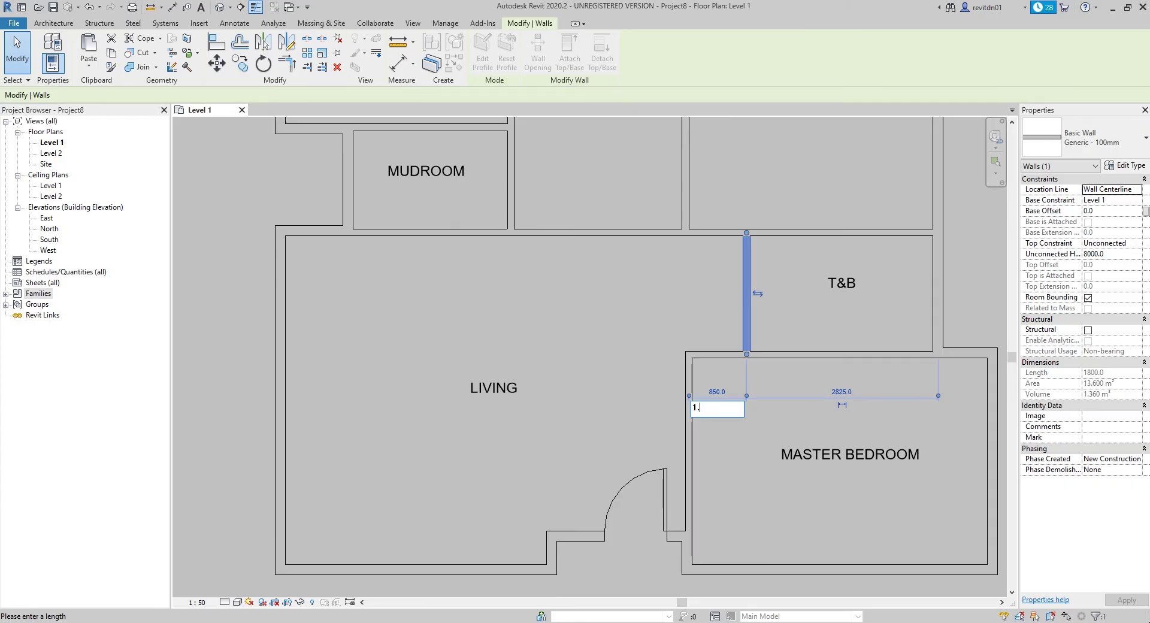
pyautogui.write('300')
pyautogui.press('Return')
pyautogui.press('Escape')
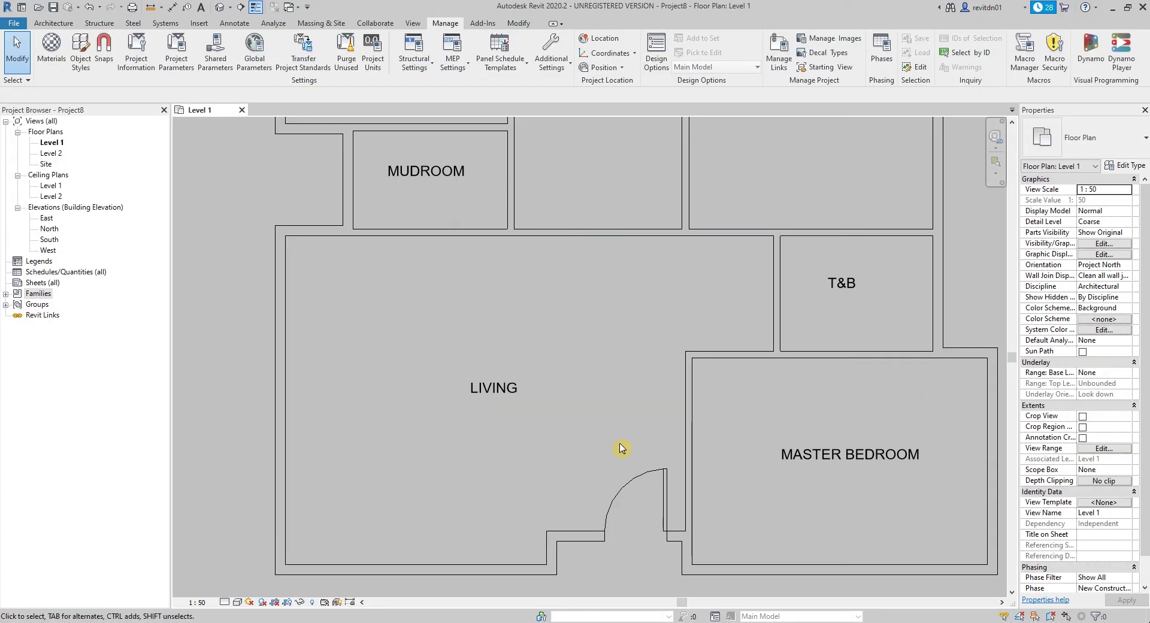
# - Place an M_Single-Flush 0915 x 2134mm door in the master bedroom's upper wall, centered in the hall stretch and swinging into the living area
pyautogui.press('d')
pyautogui.press('r')
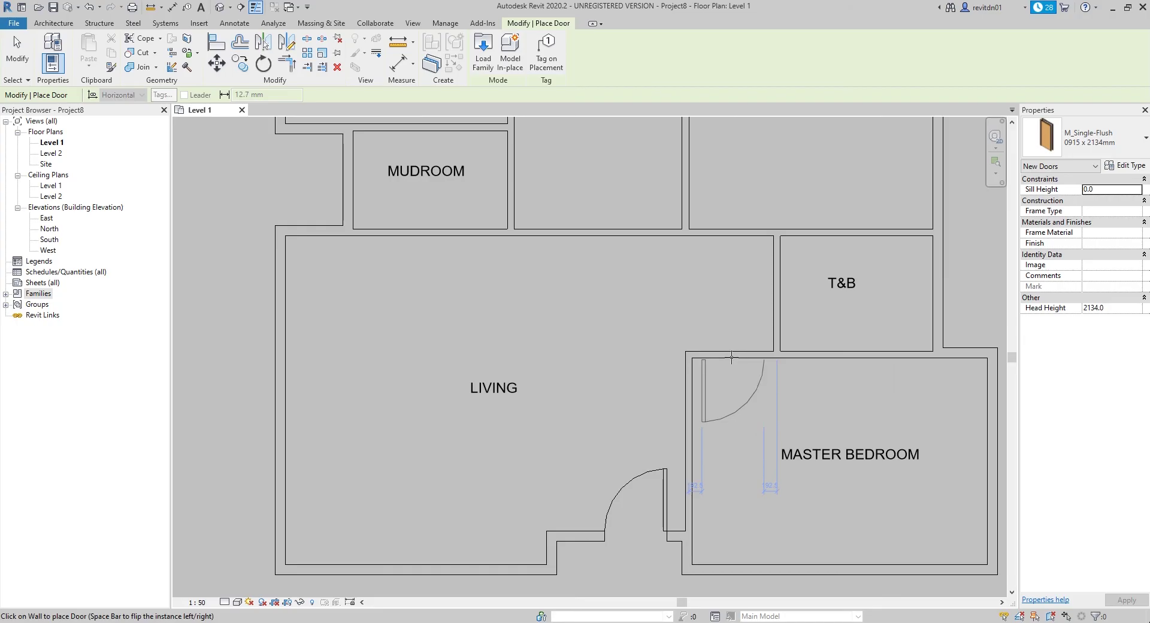
pyautogui.click(729, 344)
pyautogui.press('space')
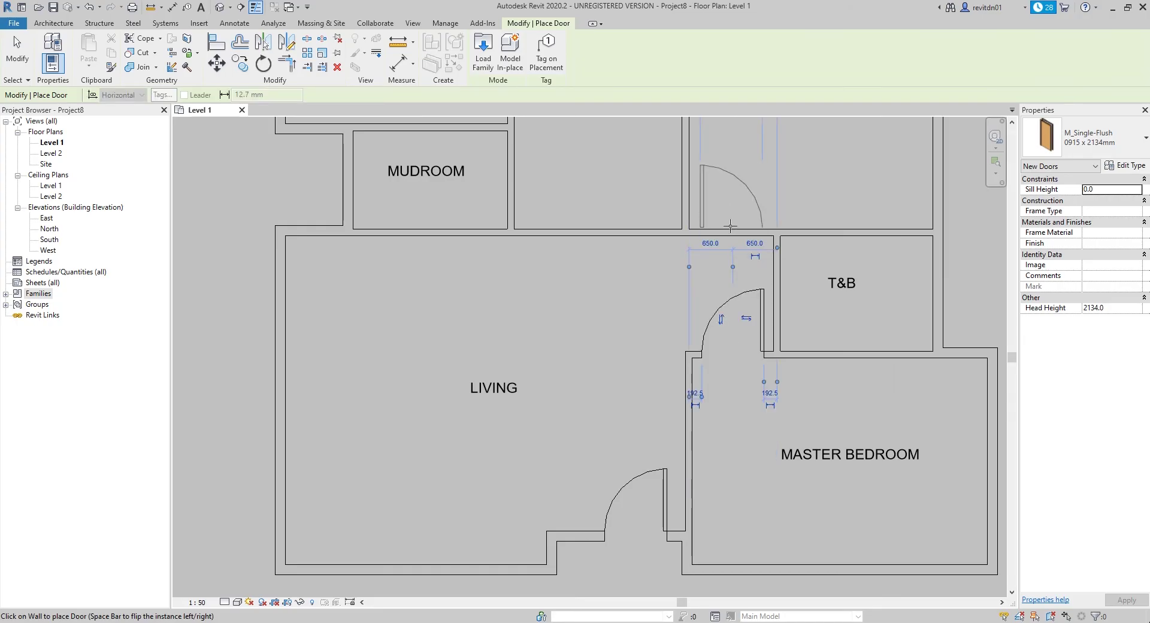
# - Place 0915 x 2134mm single-flush doors in the bedroom's lower wall and T&B's left wall, each swinging into its room
pyautogui.moveTo(724, 248); pyautogui.dragTo(723, 313, button='middle')
pyautogui.scroll(2, 724, 313)
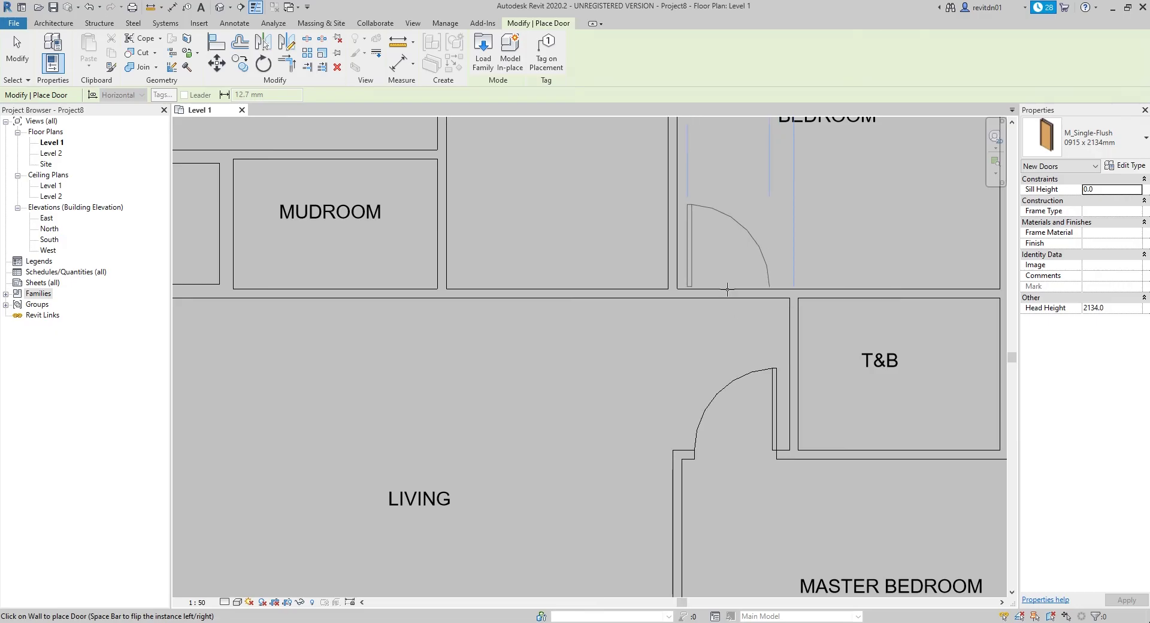
pyautogui.press('space')
pyautogui.scroll(-3, 725, 289)
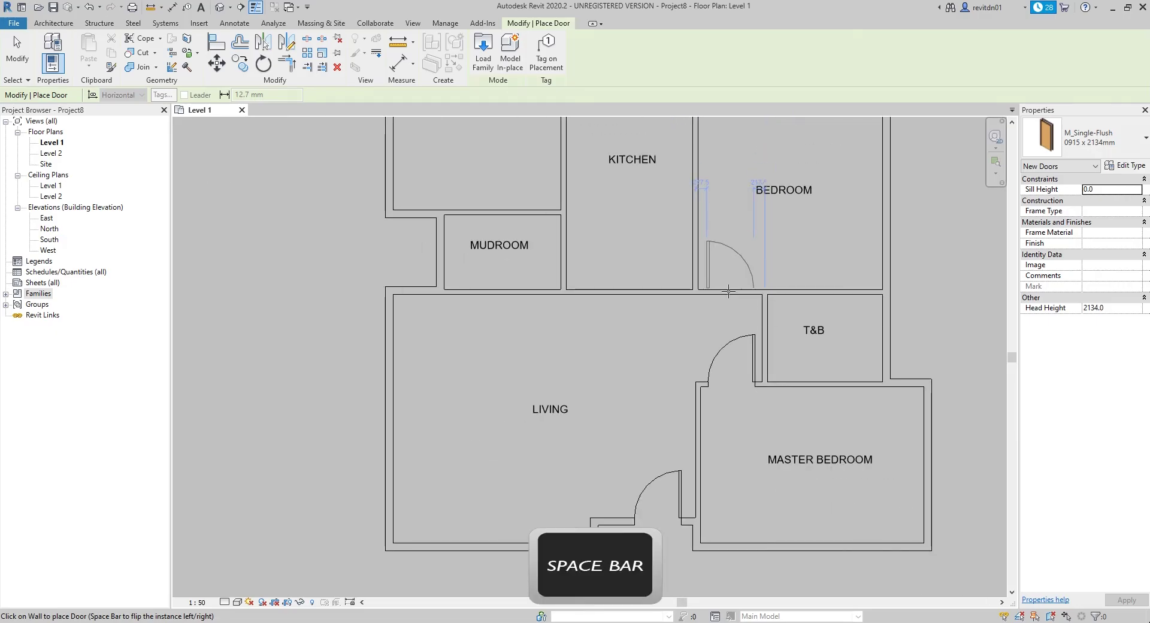
pyautogui.scroll(3, 729, 292)
pyautogui.press('space')
pyautogui.click(807, 411)
pyautogui.scroll(-4, 755, 418)
pyautogui.scroll(3, 717, 384)
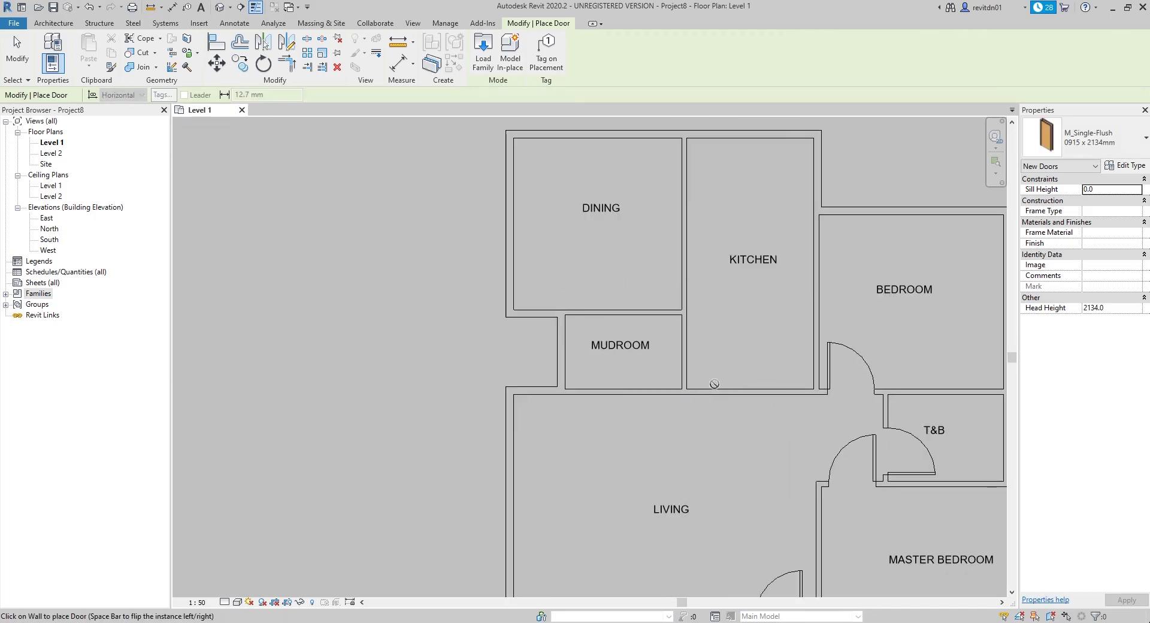
# - Place a 0915 x 2134mm single-flush door at the middle of the mudroom's left exterior wall, swinging into the mudroom
pyautogui.moveTo(586, 350); pyautogui.dragTo(675, 340, button='middle')
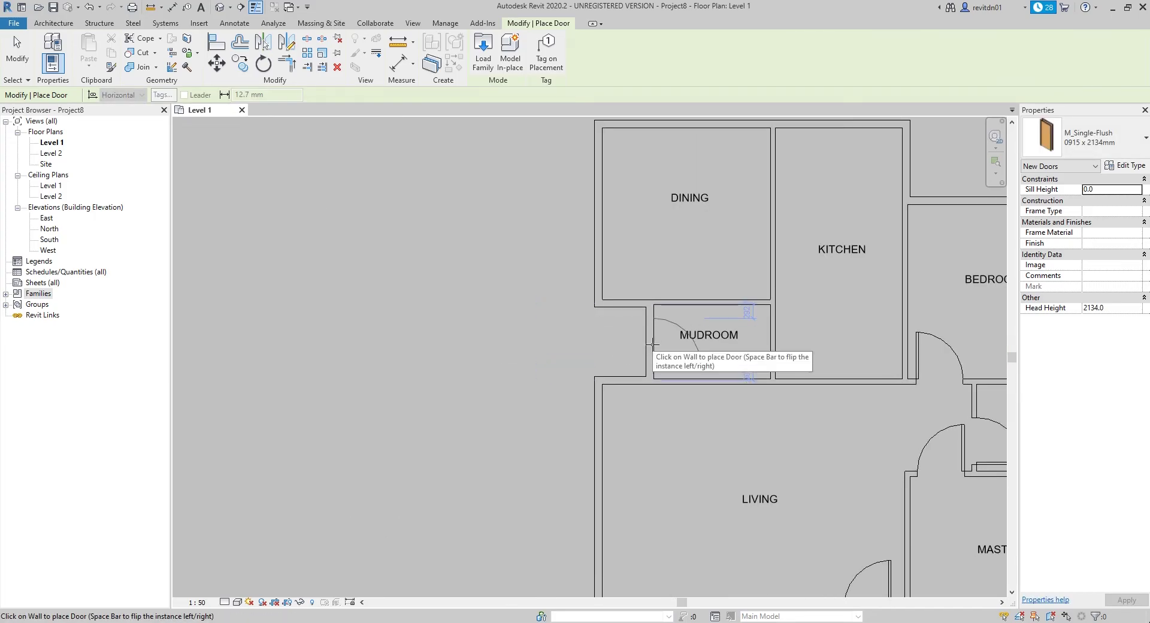
pyautogui.click(652, 344)
pyautogui.scroll(-4, 655, 359)
pyautogui.moveTo(740, 499); pyautogui.dragTo(690, 421, button='middle')
pyautogui.press('Escape')
pyautogui.scroll(2, 653, 357)
pyautogui.moveTo(674, 347); pyautogui.dragTo(682, 381, button='middle')
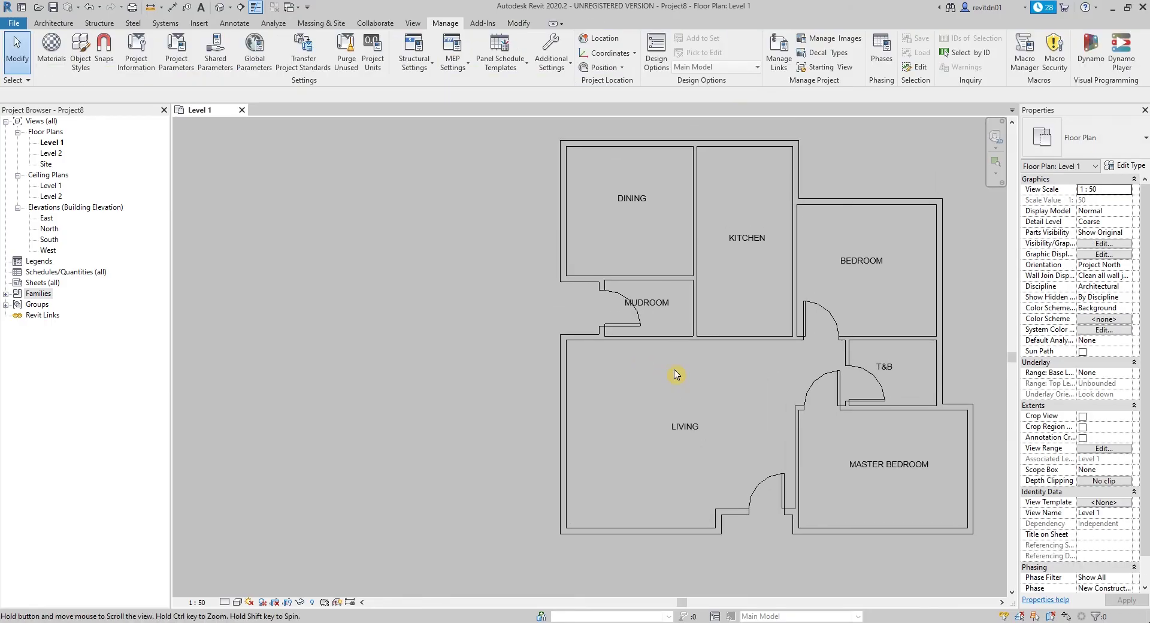
# - Shift the MUDROOM room tag slightly toward the lower right within its room
pyautogui.scroll(1, 654, 304)
pyautogui.click(655, 305)
pyautogui.scroll(2, 649, 320)
pyautogui.moveTo(643, 330); pyautogui.dragTo(650, 334)
pyautogui.click(697, 408)
pyautogui.scroll(-2, 679, 397)
pyautogui.moveTo(712, 403); pyautogui.dragTo(655, 370, button='middle')
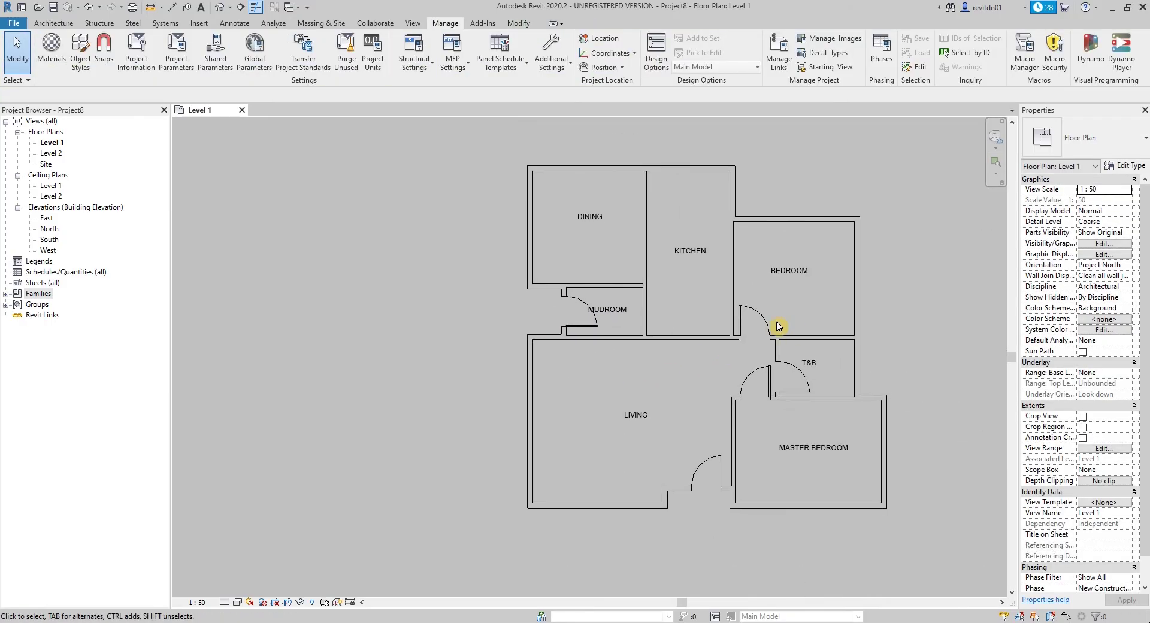
# - Flip the master bedroom door so it swings into the master bedroom, hinged on the left side
pyautogui.click(772, 385)
pyautogui.press('space')
pyautogui.press('space')
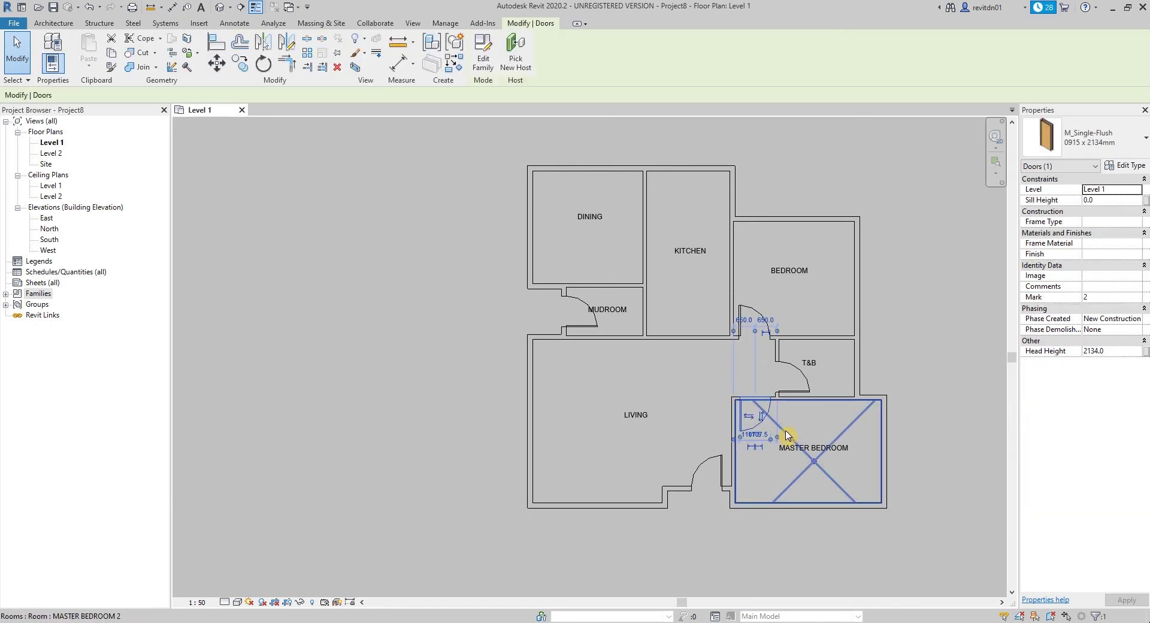
pyautogui.click(710, 374)
pyautogui.scroll(3, 703, 384)
pyautogui.moveTo(649, 366); pyautogui.dragTo(689, 380, button='middle')
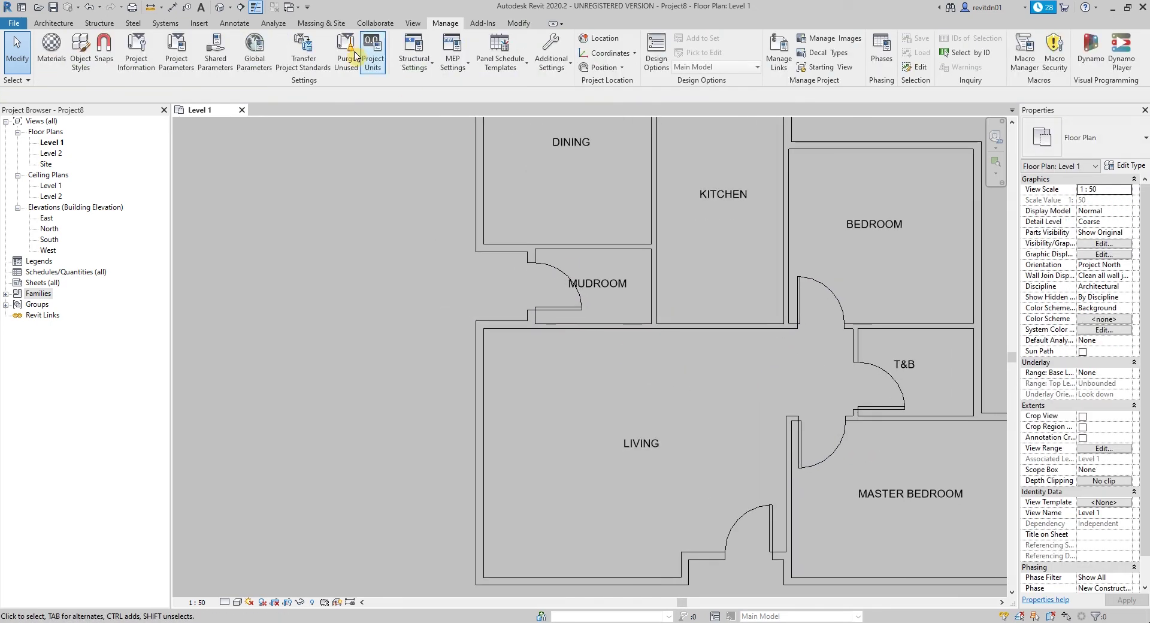
# - Browse to the Doors folder of the US Metric library and try to load M_Door-Opening.rfa
pyautogui.click(196, 24)
pyautogui.click(492, 62)
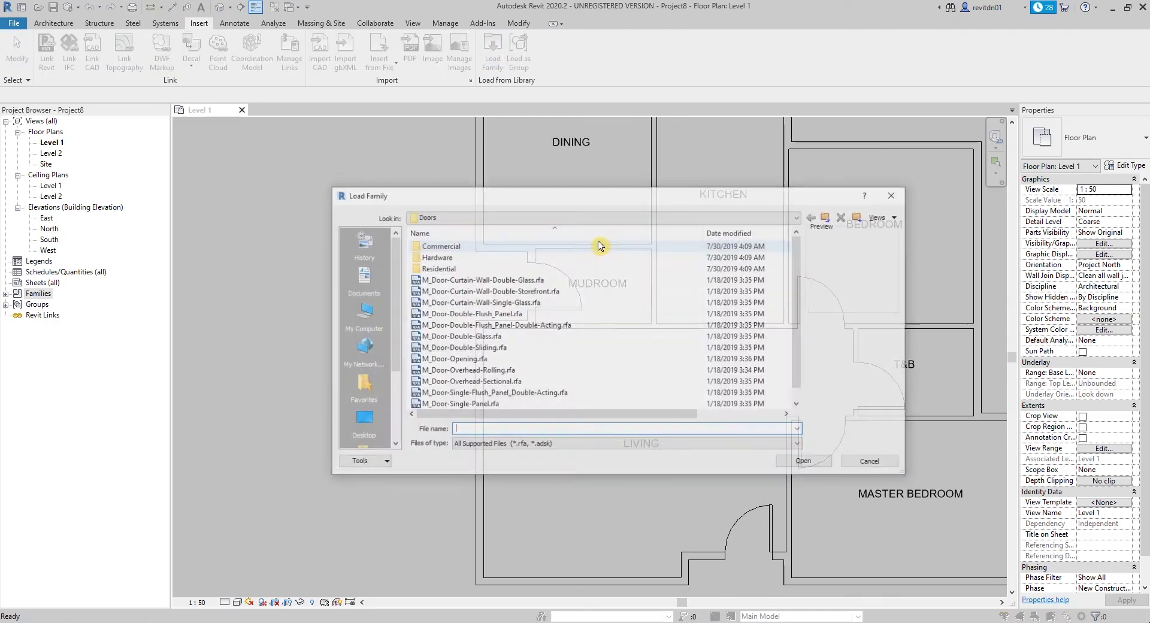
pyautogui.click(453, 218)
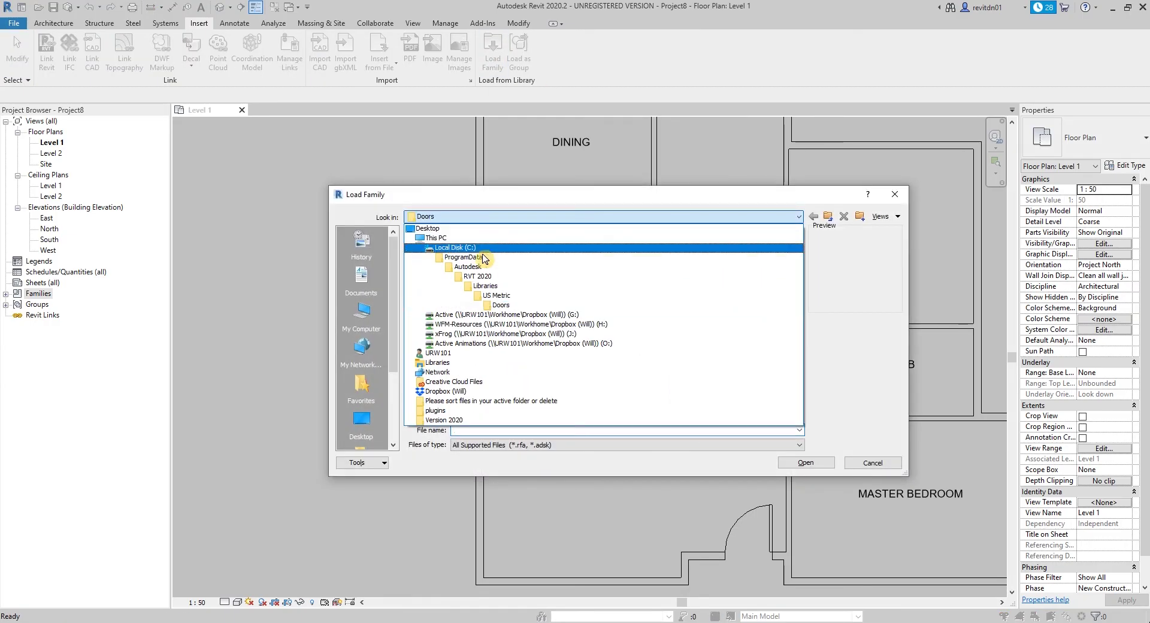
pyautogui.click(501, 295)
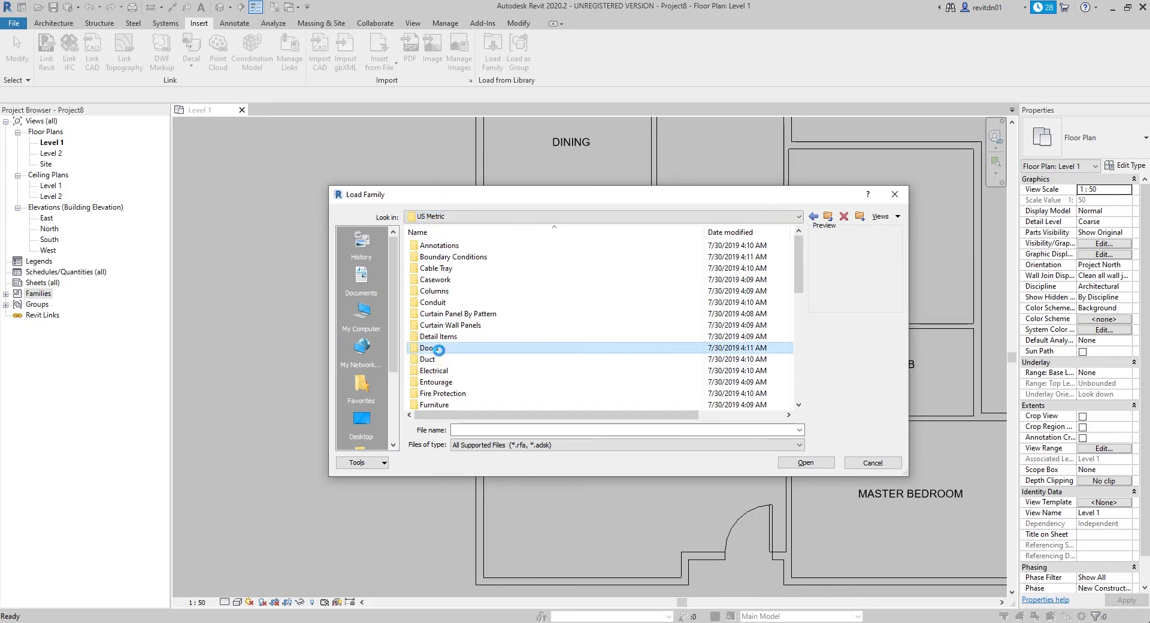
pyautogui.doubleClick(449, 348)
pyautogui.scroll(-1, 456, 306)
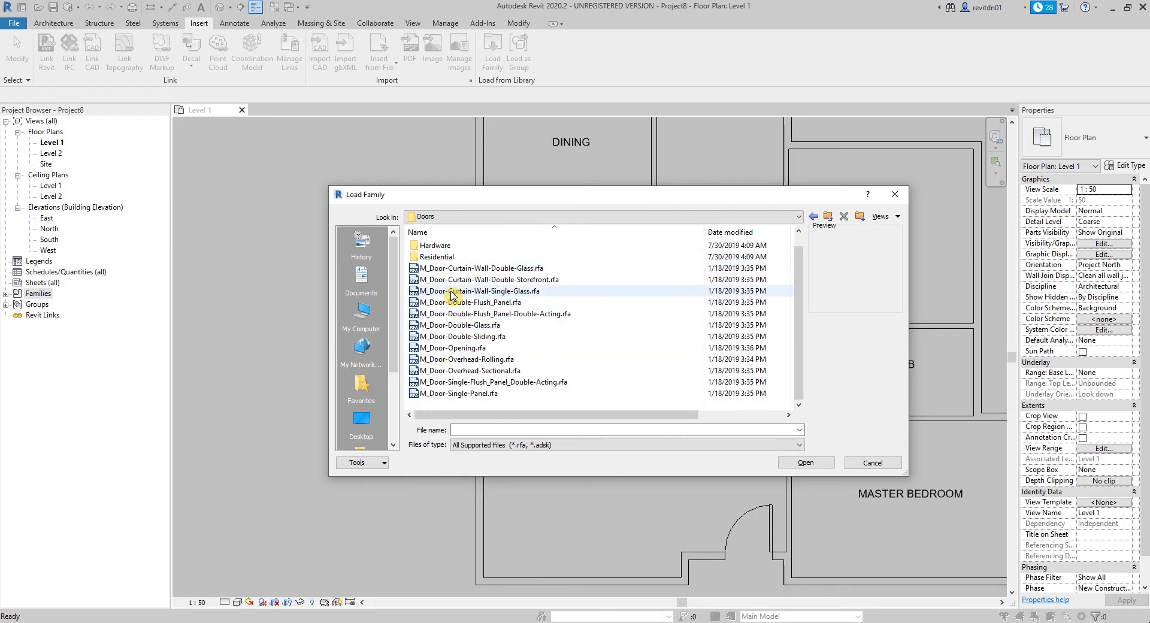
pyautogui.click(436, 256)
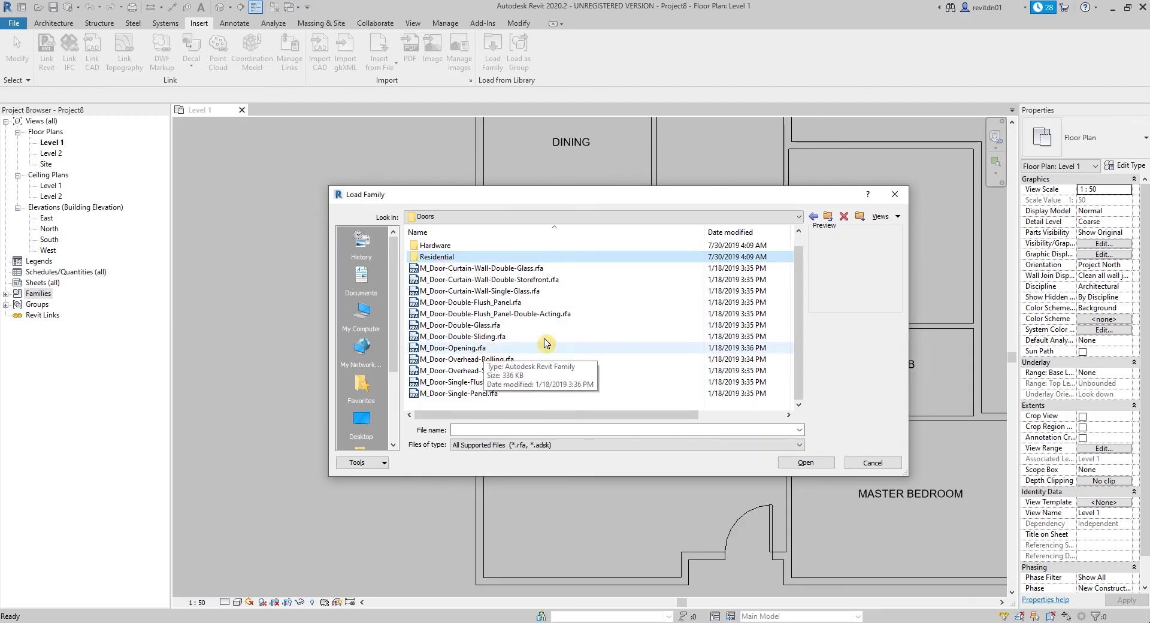
pyautogui.doubleClick(483, 347)
pyautogui.scroll(3, 622, 391)
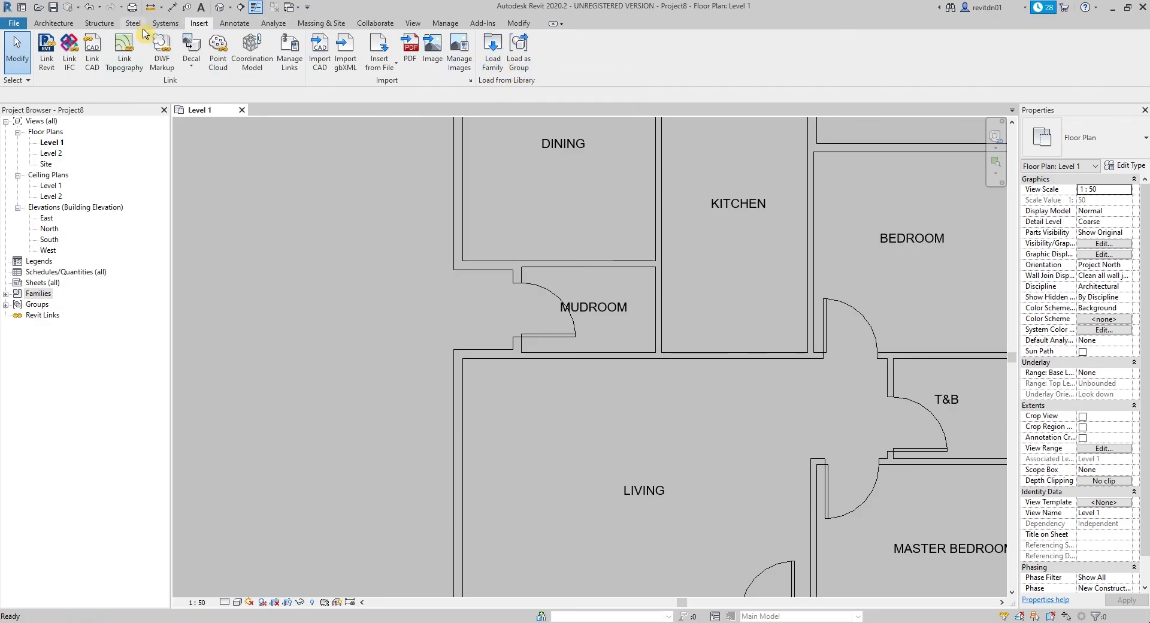
# - Load the M_Door-Opening.rfa family from the Doors folder of the US Metric library
pyautogui.click(490, 66)
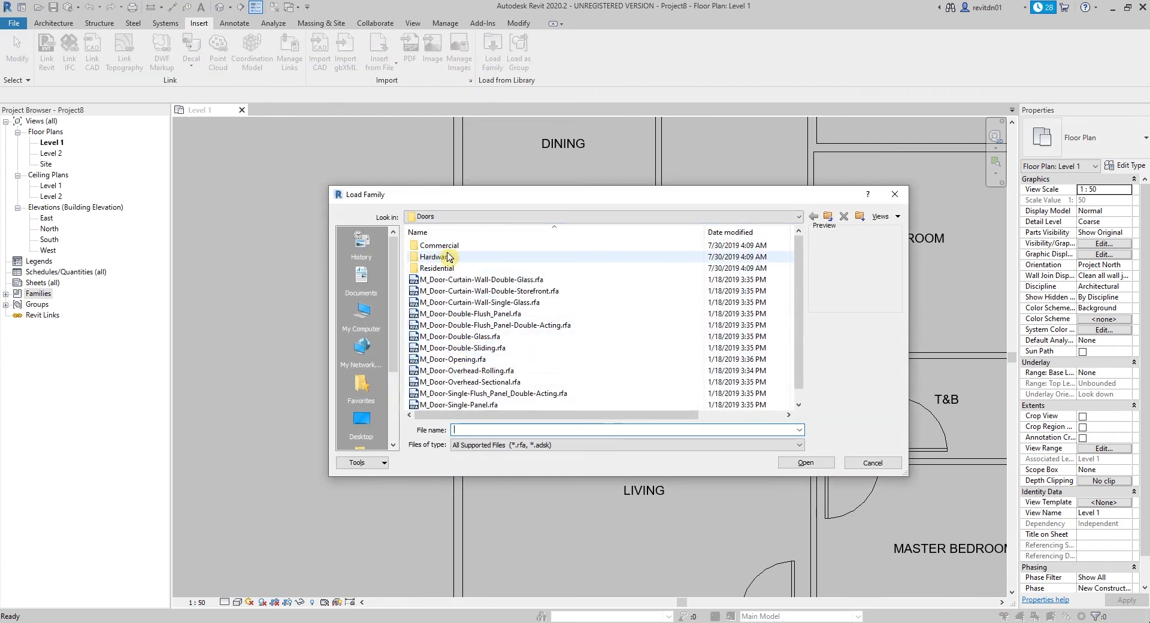
pyautogui.click(436, 217)
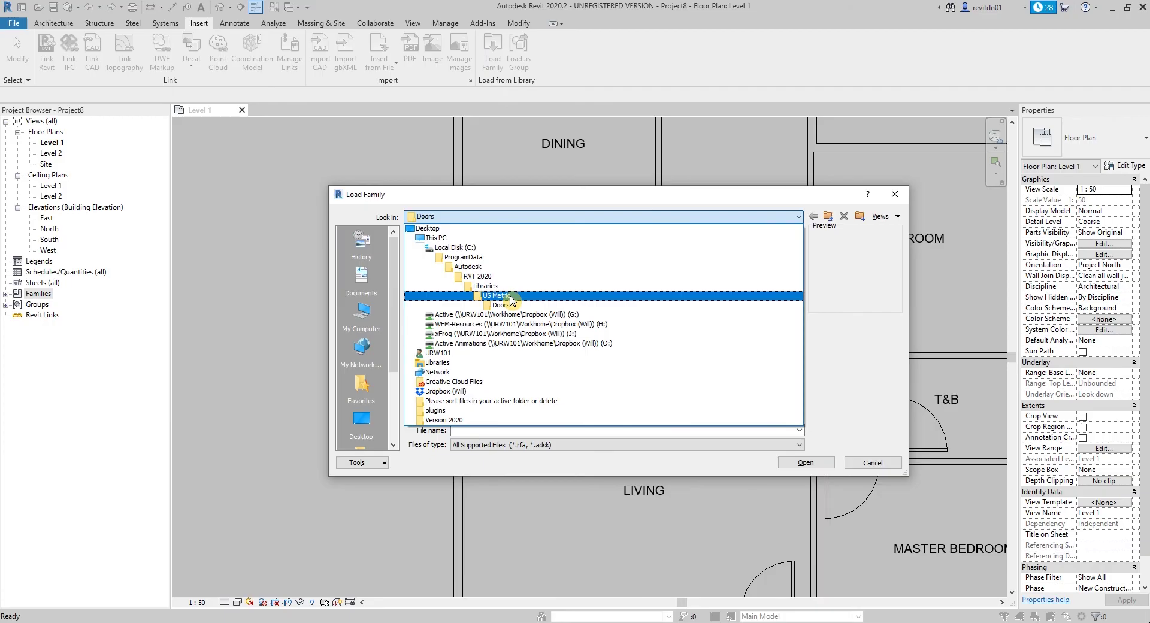
pyautogui.click(502, 295)
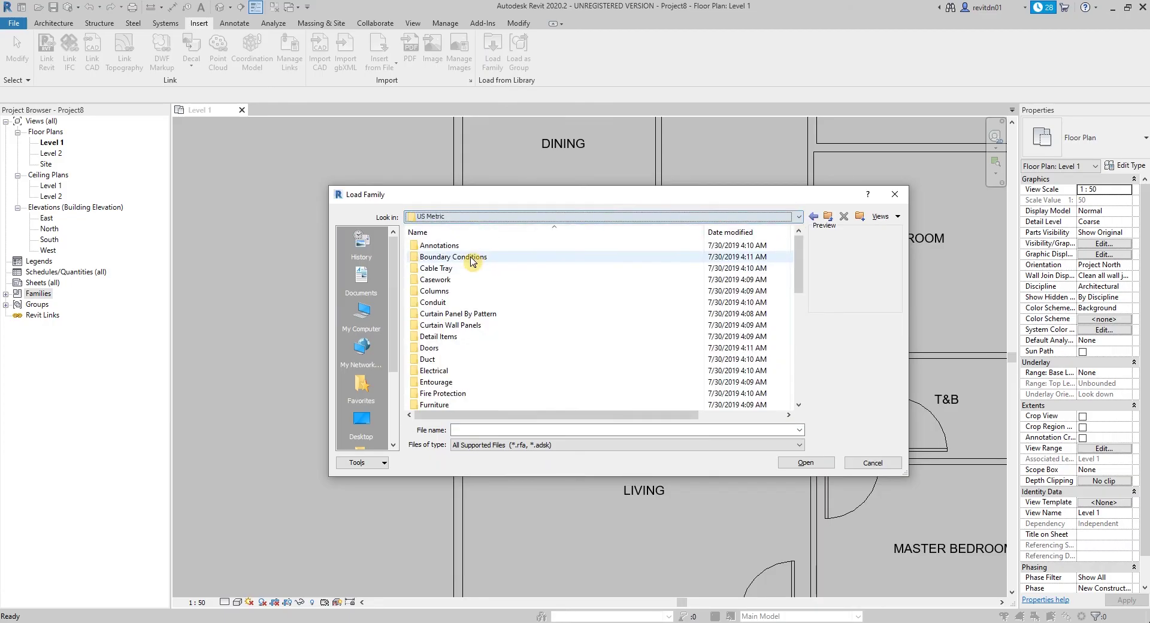
pyautogui.doubleClick(434, 354)
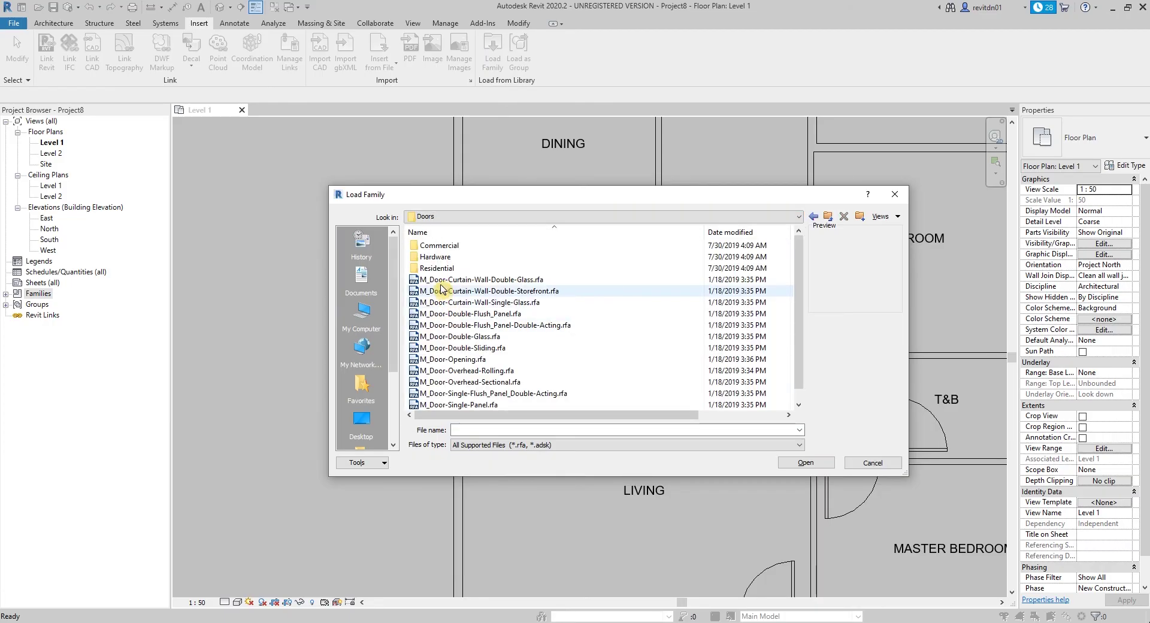
pyautogui.click(465, 359)
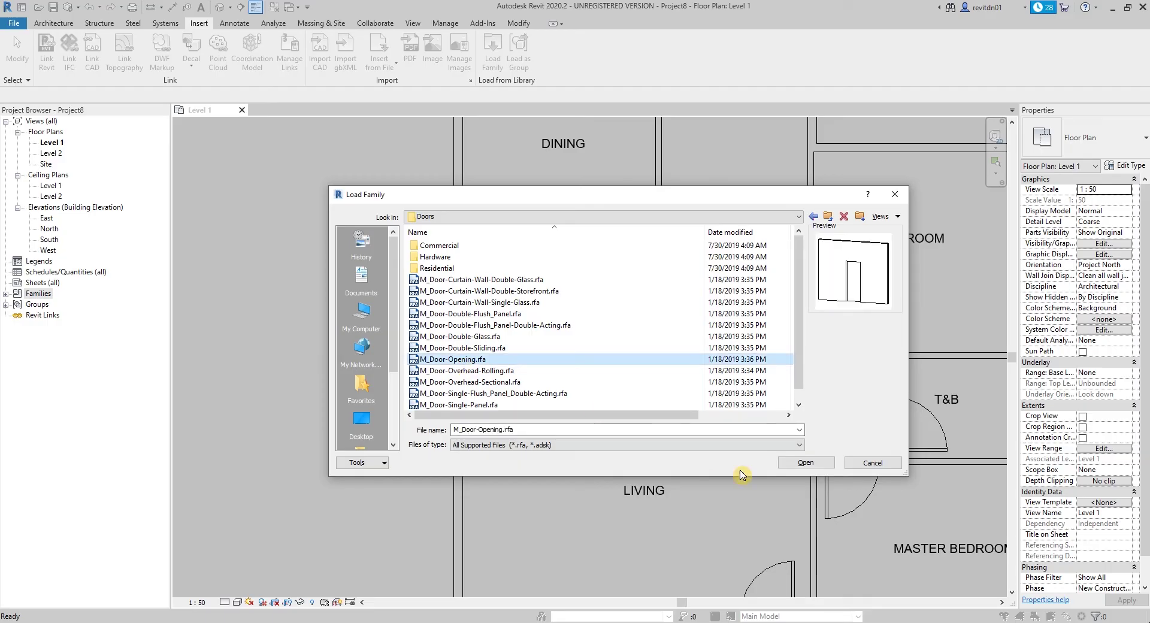
pyautogui.click(820, 466)
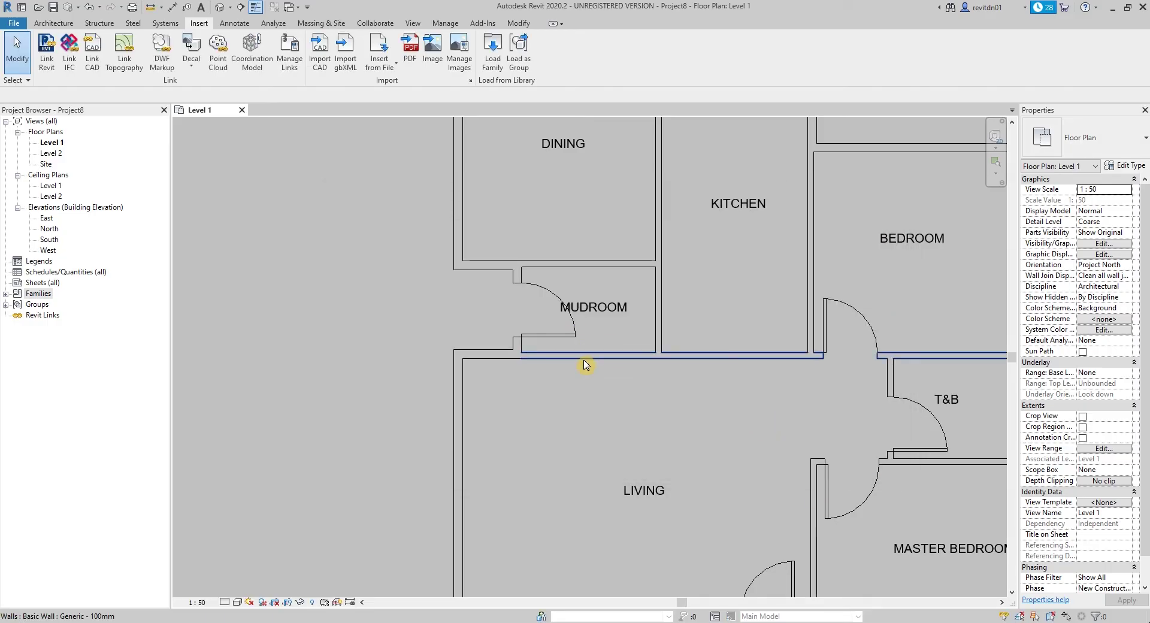
# - Place M_Door-Opening 0915 x 2134mm openings midway along the mudroom's walls to the living room and to the dining room
pyautogui.press('d')
pyautogui.press('r')
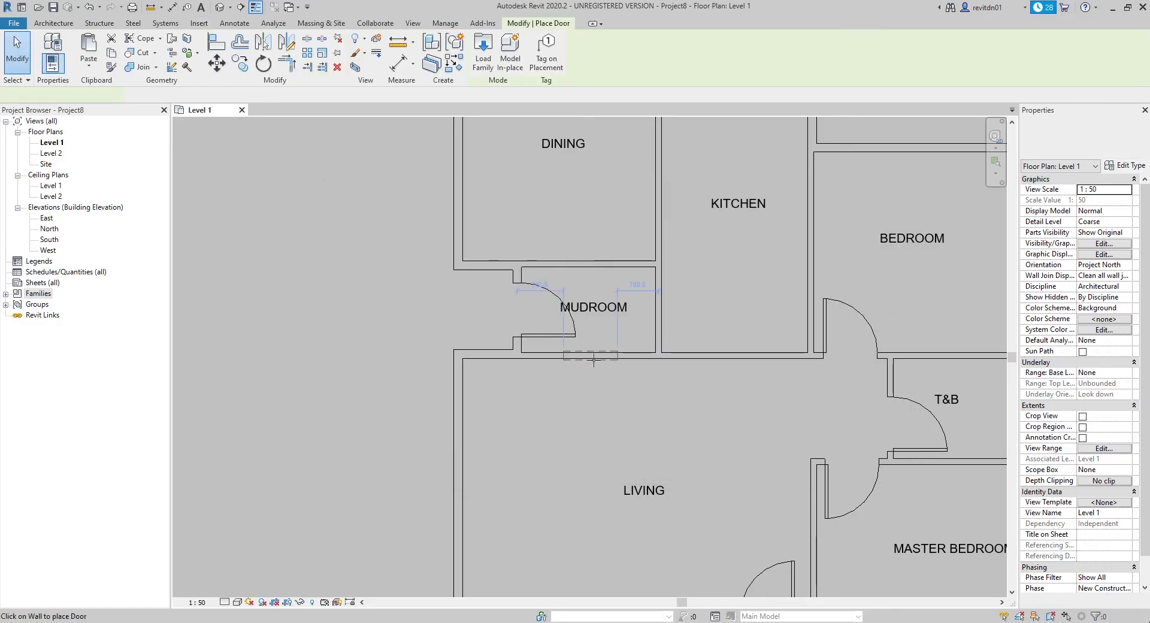
pyautogui.click(582, 325)
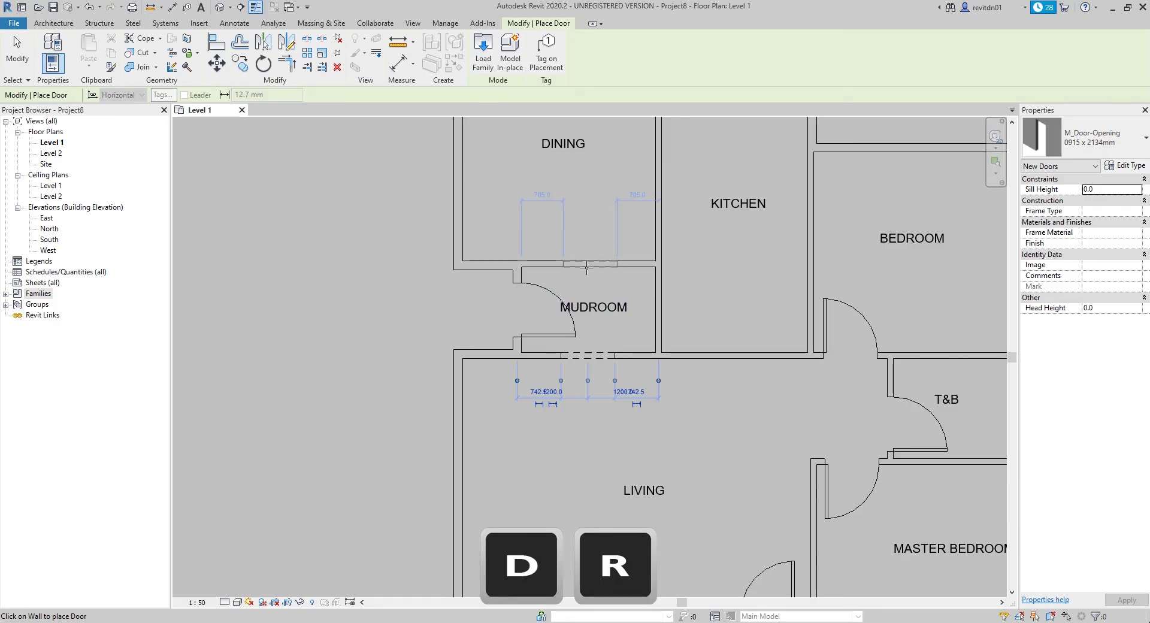
pyautogui.click(590, 273)
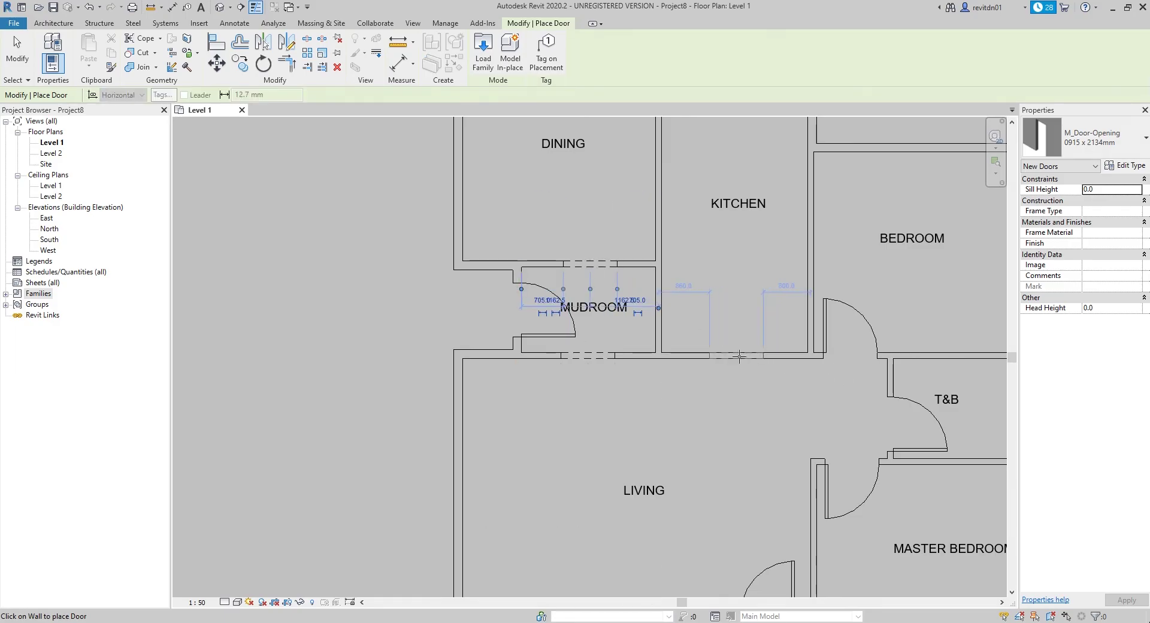
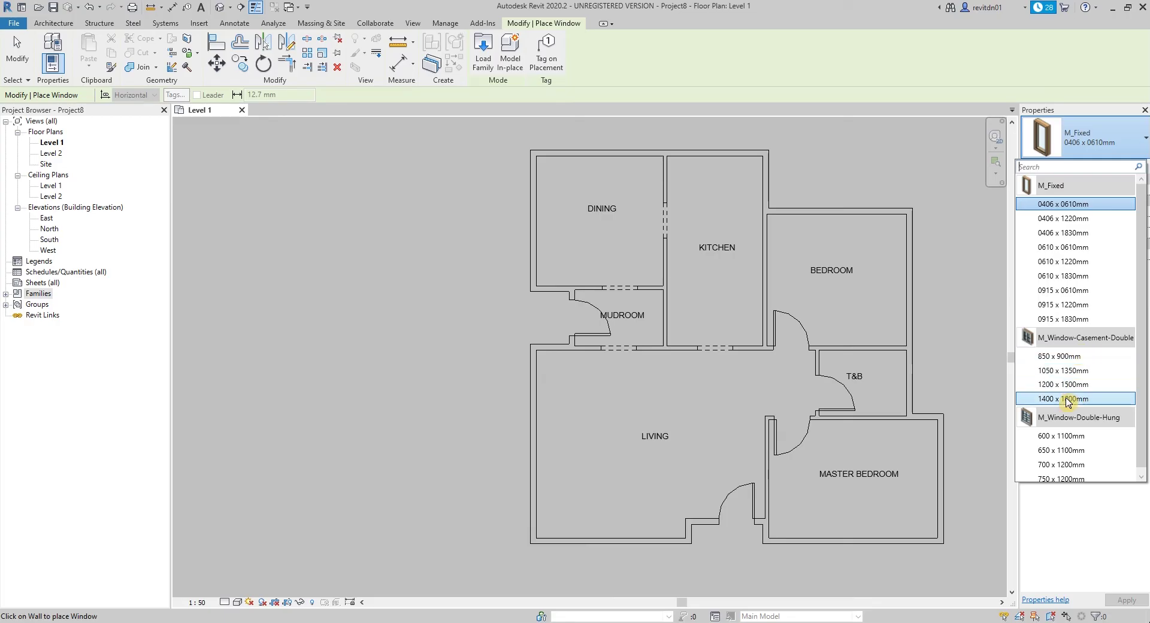
# - Place M_Window-Casement-Double 1400 x 1800mm windows centered in the dining room's left and upper walls, the kitchen's upper wall and the bedroom's right wall
pyautogui.click(1071, 398)
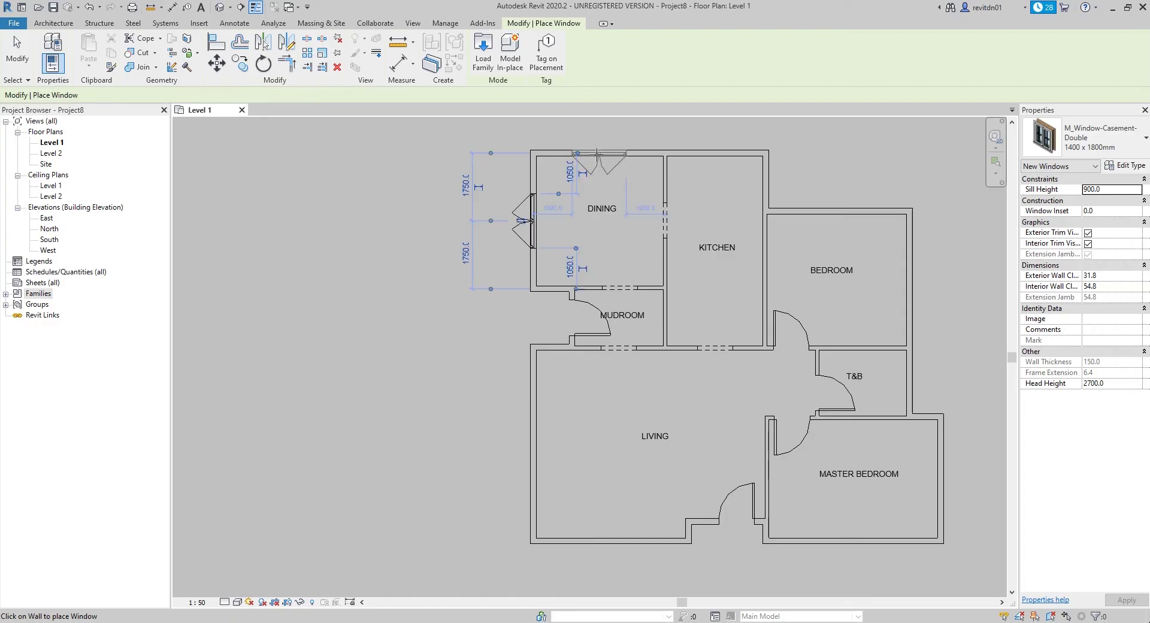
pyautogui.click(599, 151)
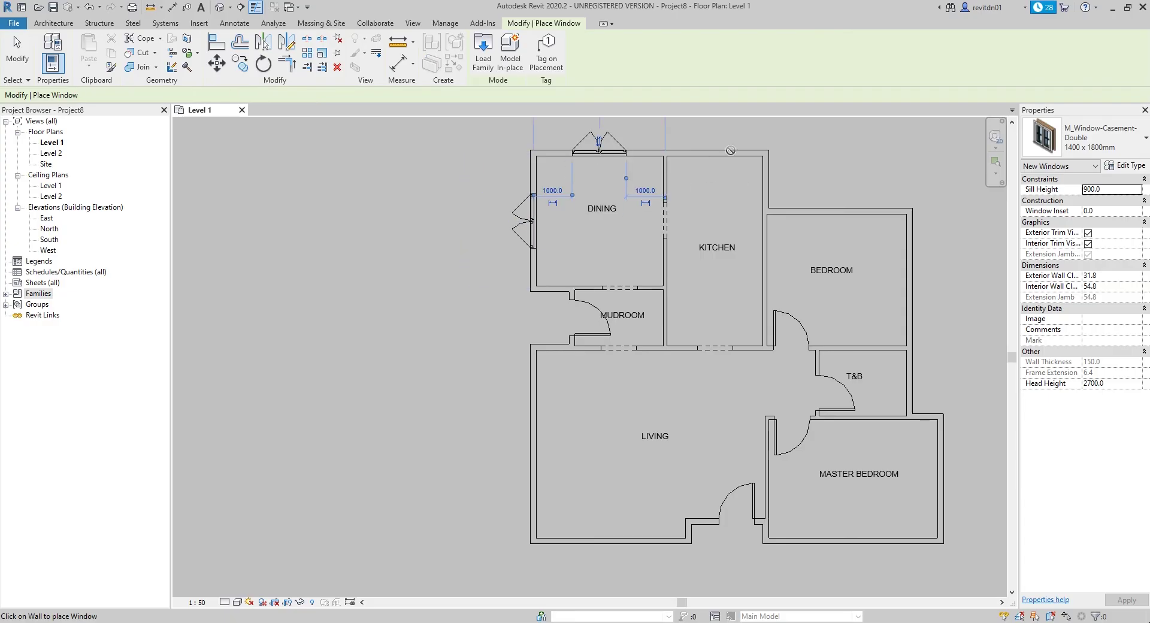
pyautogui.click(715, 151)
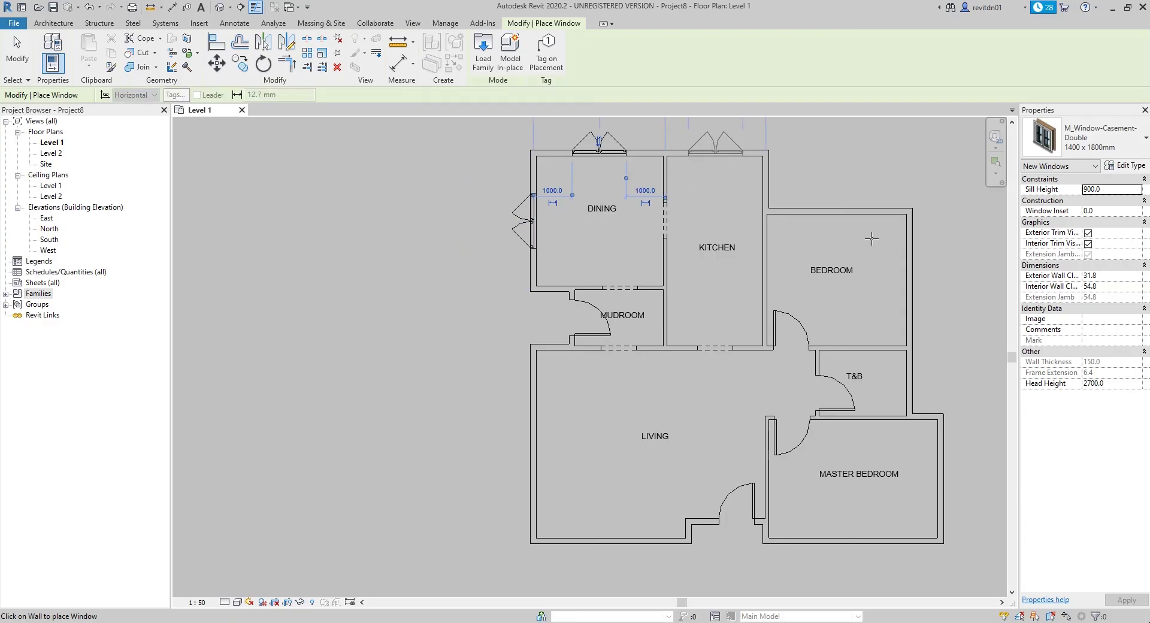
pyautogui.click(910, 279)
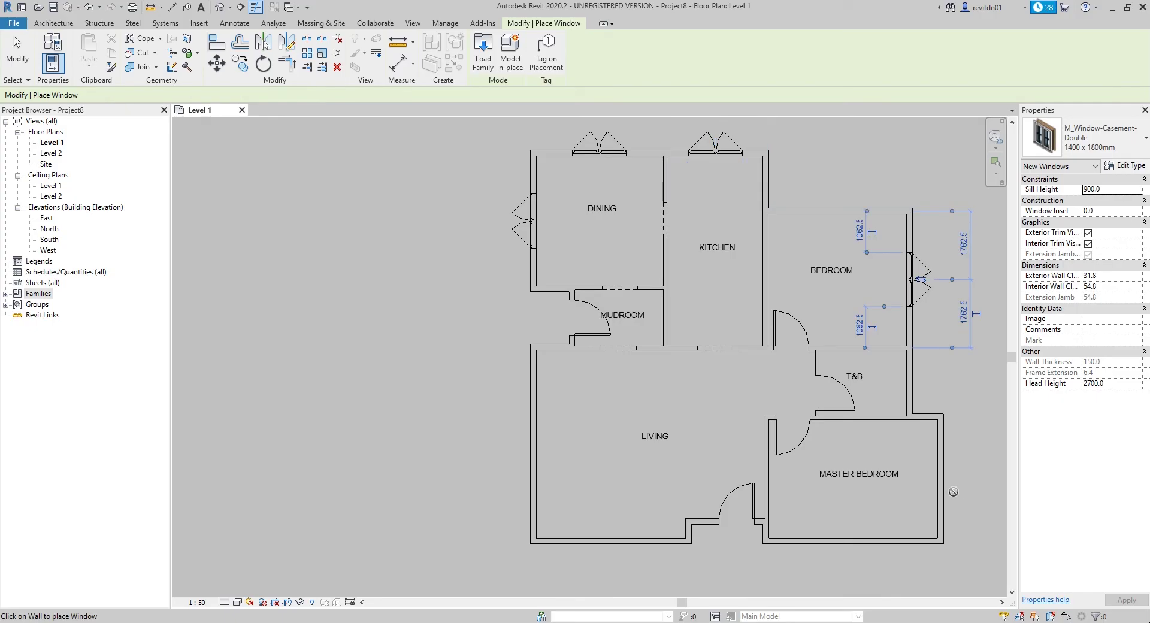
# - Place 1400 x 1800mm double casement windows in the master bedroom's right and lower exterior walls, centered on each wall
pyautogui.click(938, 479)
pyautogui.moveTo(939, 479); pyautogui.dragTo(900, 358, button='middle')
pyautogui.click(814, 421)
# - Place two 1400 x 1800mm double casement windows in the living room's lower wall and two in its left wall
pyautogui.click(533, 421)
pyautogui.click(610, 421)
pyautogui.click(493, 265)
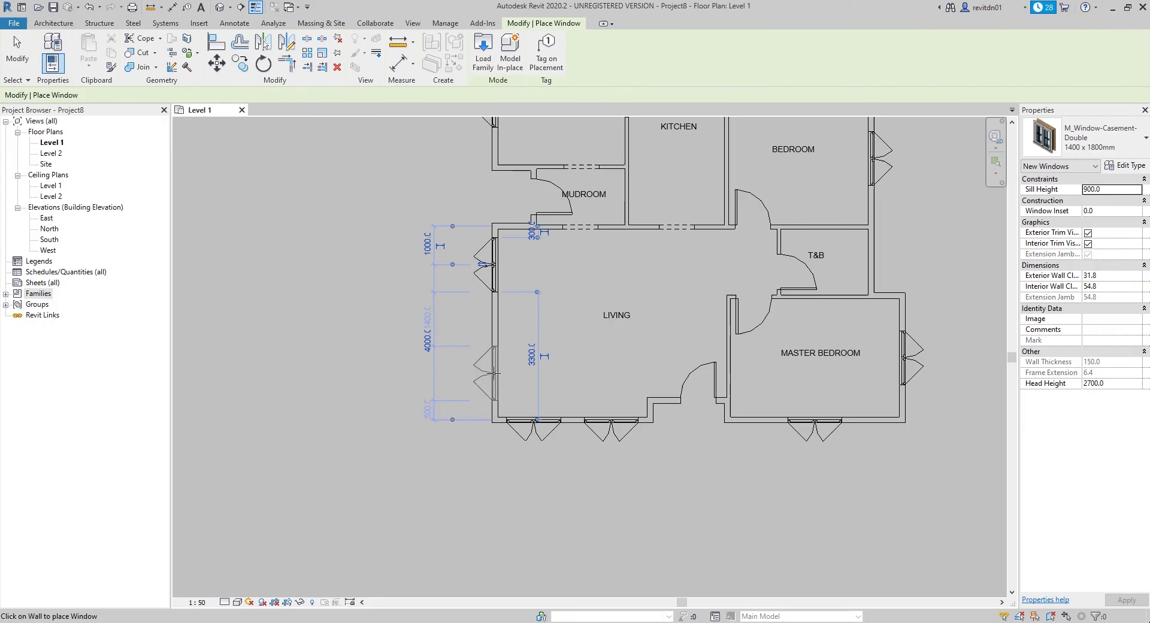
pyautogui.click(493, 381)
pyautogui.press('Escape')
pyautogui.scroll(-2, 622, 326)
pyautogui.moveTo(623, 327); pyautogui.dragTo(639, 378, button='middle')
pyautogui.scroll(2, 526, 380)
pyautogui.scroll(2, 855, 331)
pyautogui.scroll(2, 848, 292)
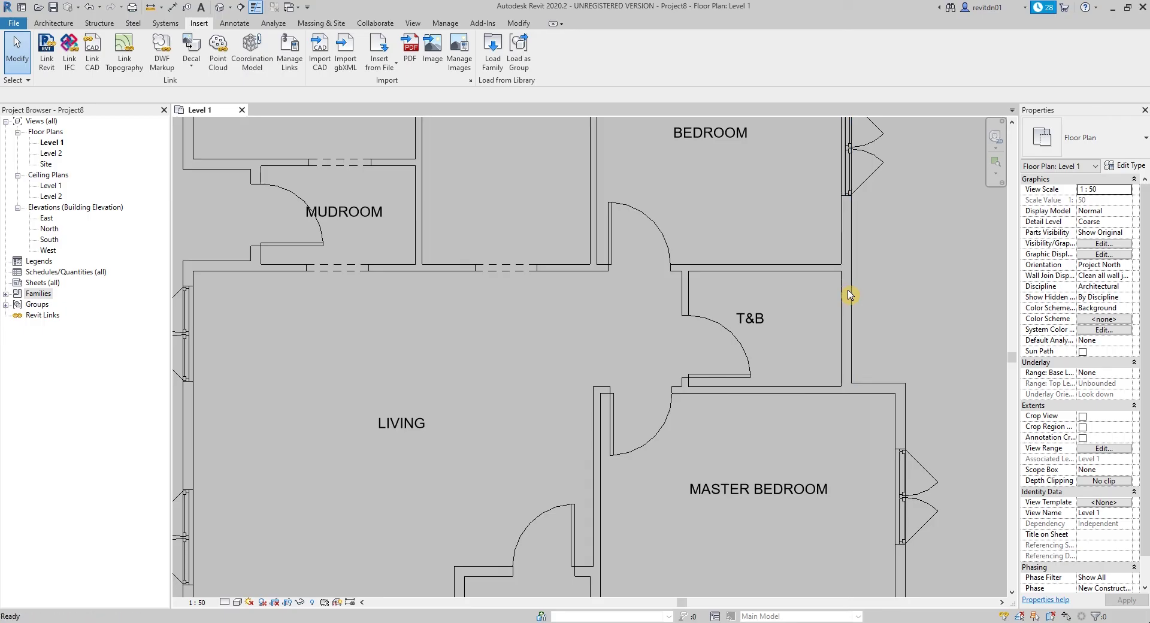
# - Place an M_Window-Double-Hung 600 x 1100mm window in the T&B's right exterior wall, roughly midway along it
pyautogui.press('w')
pyautogui.press('n')
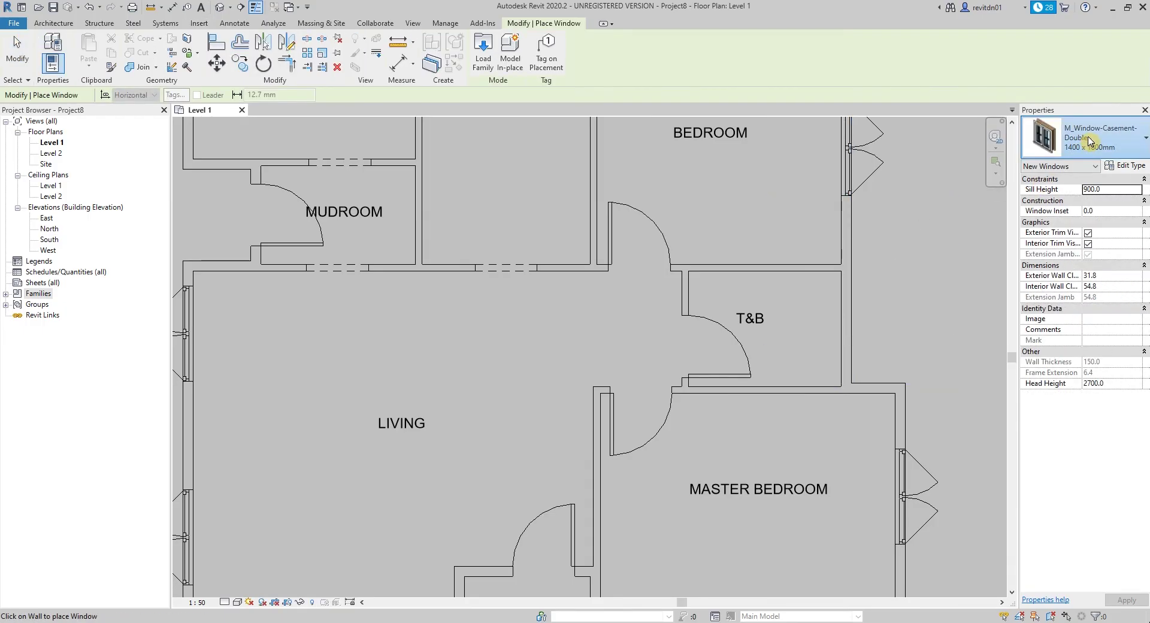
pyautogui.click(1084, 139)
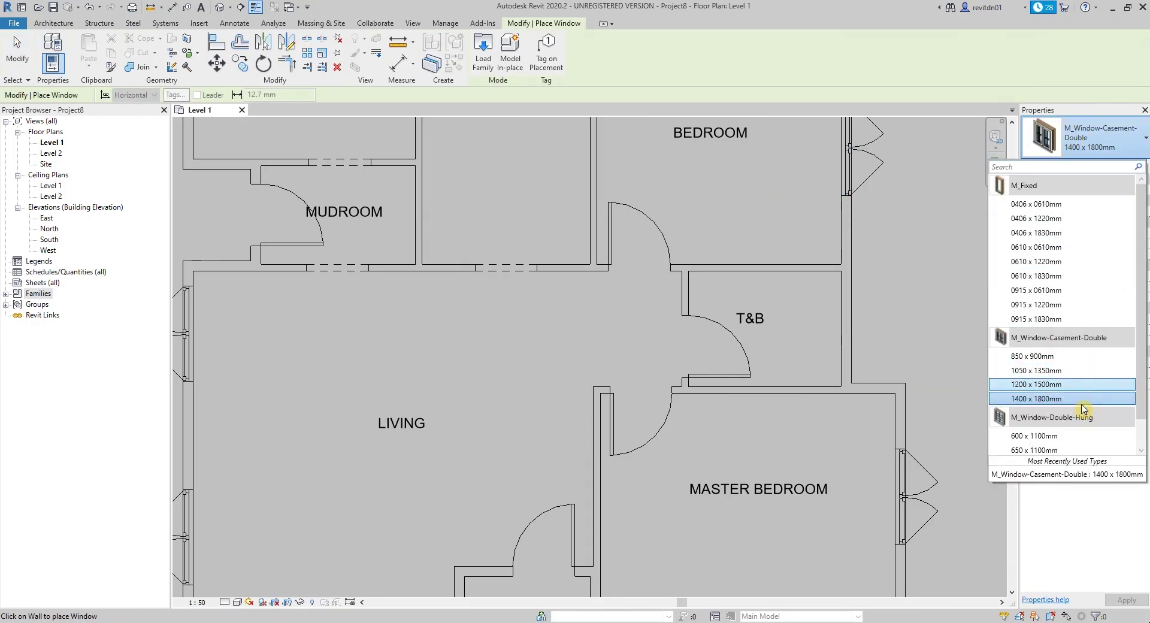
pyautogui.scroll(-1, 1066, 443)
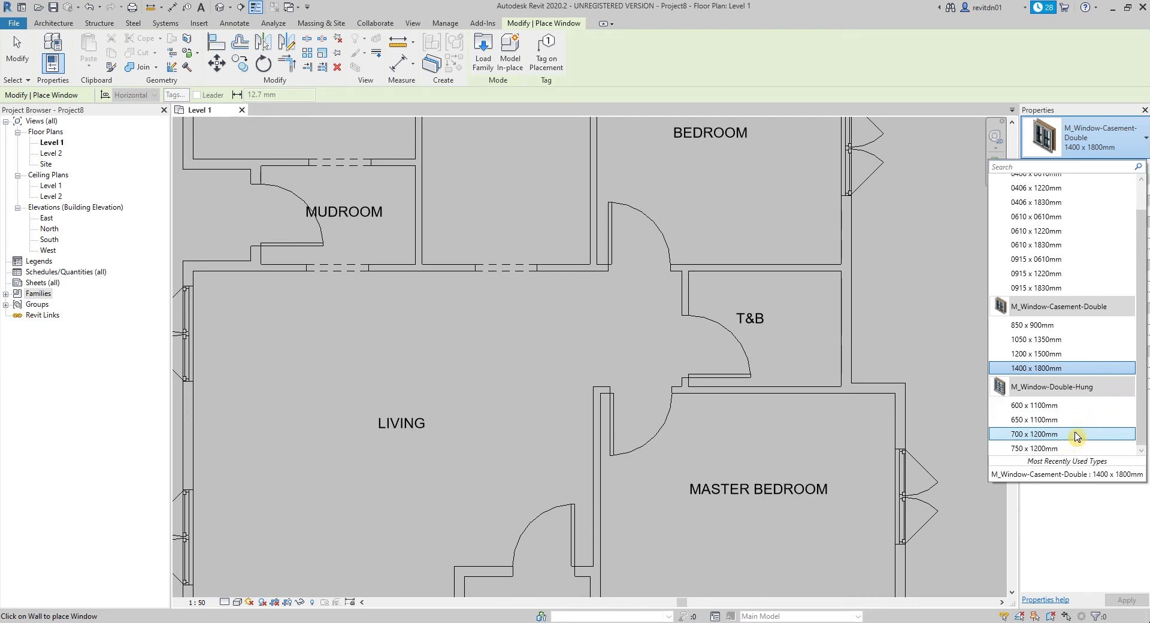
pyautogui.moveTo(1064, 412)
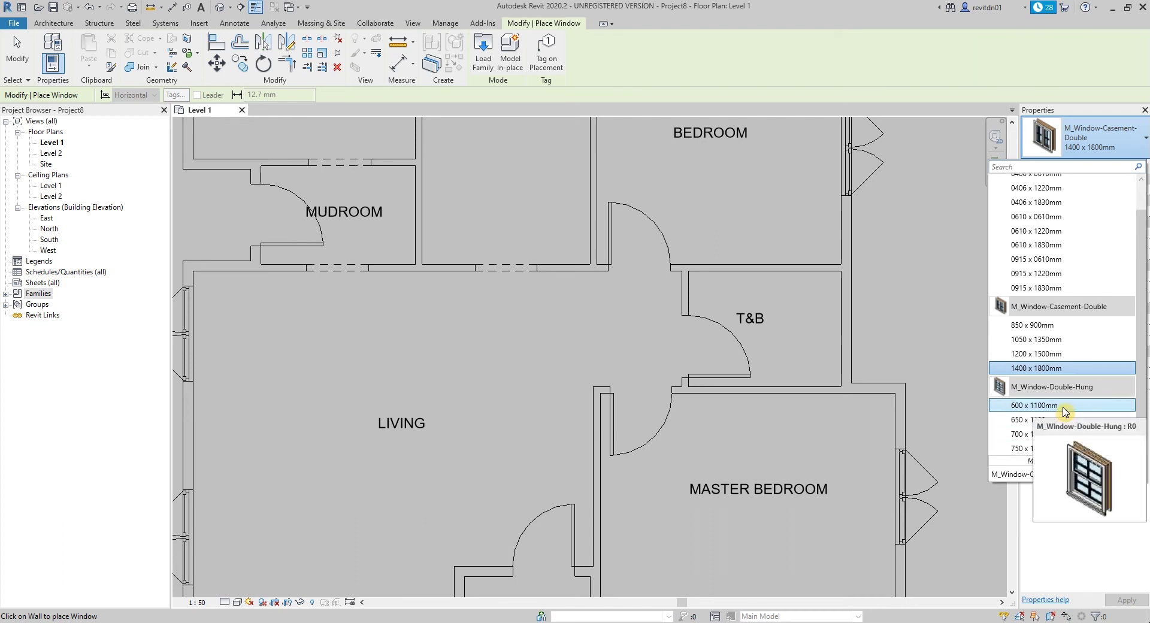
pyautogui.click(1064, 406)
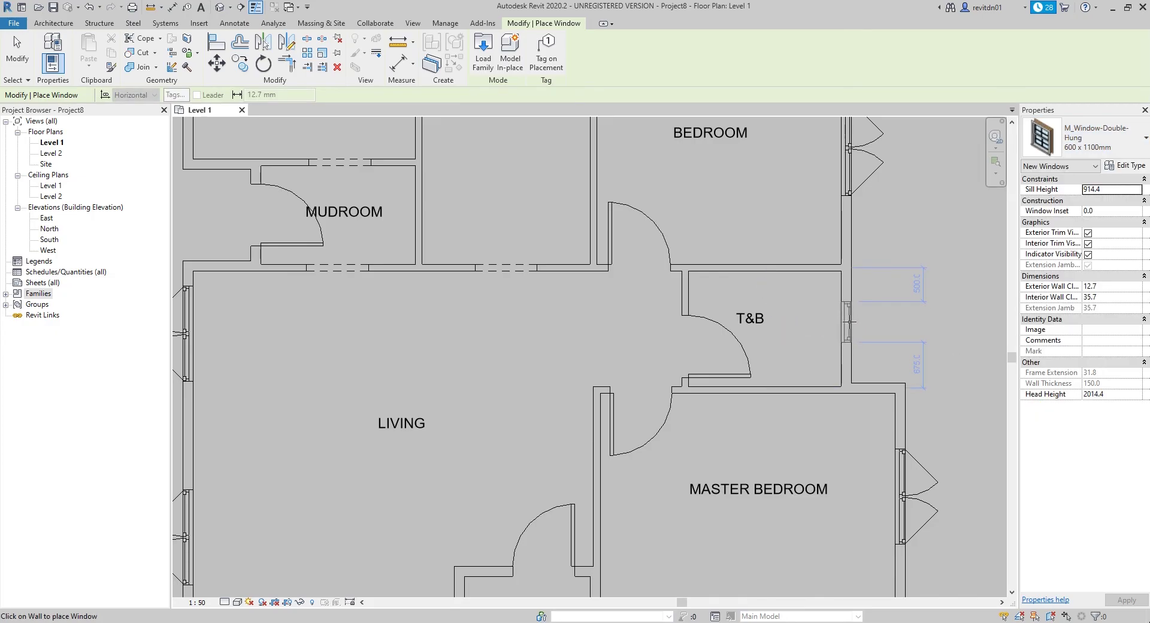
pyautogui.scroll(-3, 922, 318)
pyautogui.moveTo(922, 318); pyautogui.dragTo(865, 293, button='middle')
pyautogui.press('Escape')
# - Move the T&B room tag to the right so it sits clear of the door swing
pyautogui.moveTo(769, 310); pyautogui.dragTo(796, 300, button='middle')
pyautogui.click(783, 302)
pyautogui.scroll(5, 783, 302)
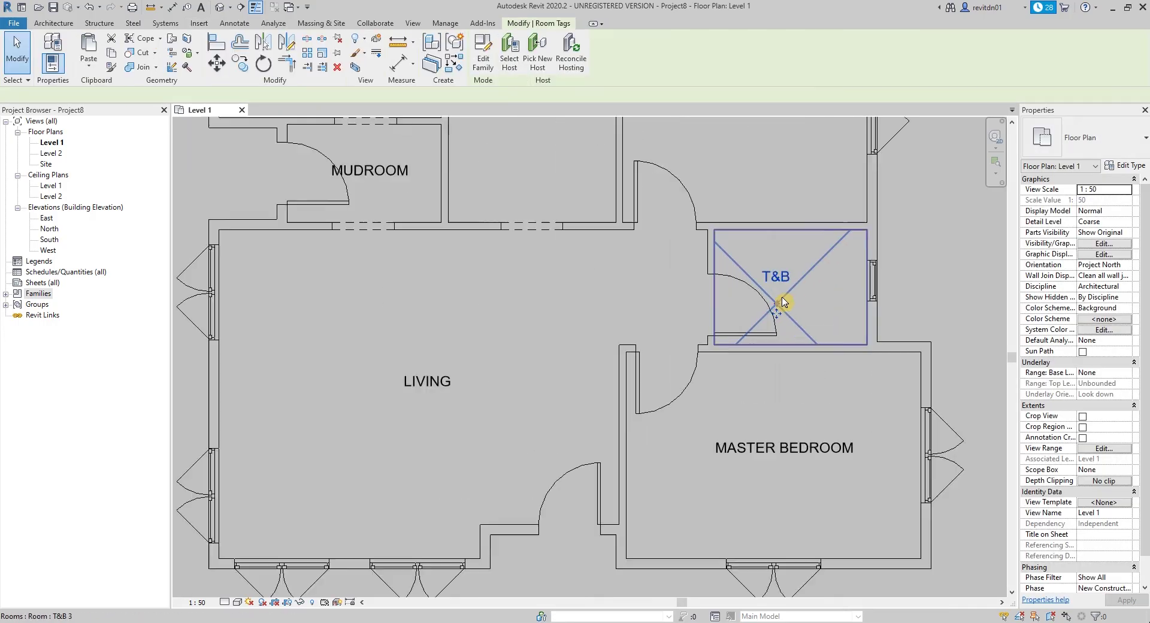
pyautogui.moveTo(780, 327); pyautogui.dragTo(808, 336)
pyautogui.scroll(-3, 810, 359)
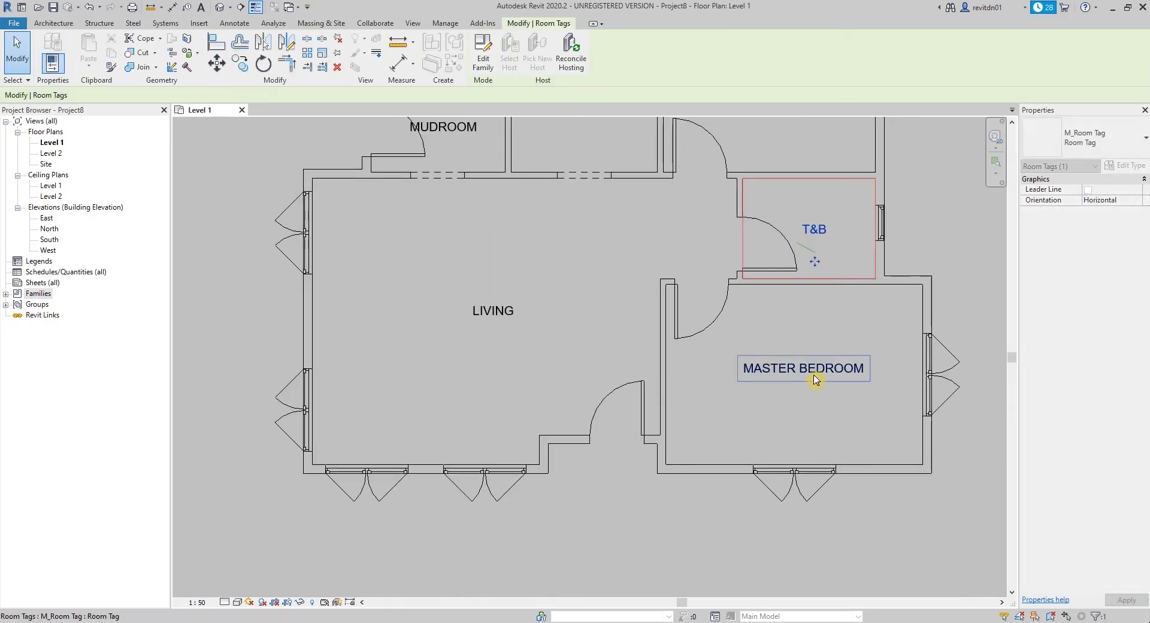
pyautogui.press('Escape')
# - Reposition the master bedroom and living room tags closer to the middle of their rooms
pyautogui.moveTo(806, 394); pyautogui.dragTo(801, 415)
pyautogui.scroll(-1, 700, 390)
pyautogui.press('Escape')
pyautogui.moveTo(544, 360); pyautogui.dragTo(677, 340, button='middle')
pyautogui.click(677, 311)
pyautogui.press('Escape')
# - Move the kitchen and dining room tags slightly down toward the centers of their rooms
pyautogui.scroll(-3, 698, 328)
pyautogui.scroll(2, 774, 252)
pyautogui.scroll(1, 774, 252)
pyautogui.click(774, 253)
pyautogui.moveTo(774, 282); pyautogui.dragTo(773, 300)
pyautogui.press('Escape')
pyautogui.click(600, 201)
pyautogui.moveTo(600, 223); pyautogui.dragTo(601, 240)
pyautogui.press('Escape')
# - Duplicate the type of the wall opening between the dining room and kitchen, naming it 2500 X 2100
pyautogui.scroll(-2, 727, 226)
pyautogui.moveTo(728, 226); pyautogui.dragTo(689, 259, button='middle')
pyautogui.scroll(1, 649, 308)
pyautogui.moveTo(726, 337); pyautogui.dragTo(684, 332, button='middle')
pyautogui.scroll(3, 682, 366)
pyautogui.click(608, 171)
pyautogui.moveTo(654, 183); pyautogui.dragTo(725, 276, button='middle')
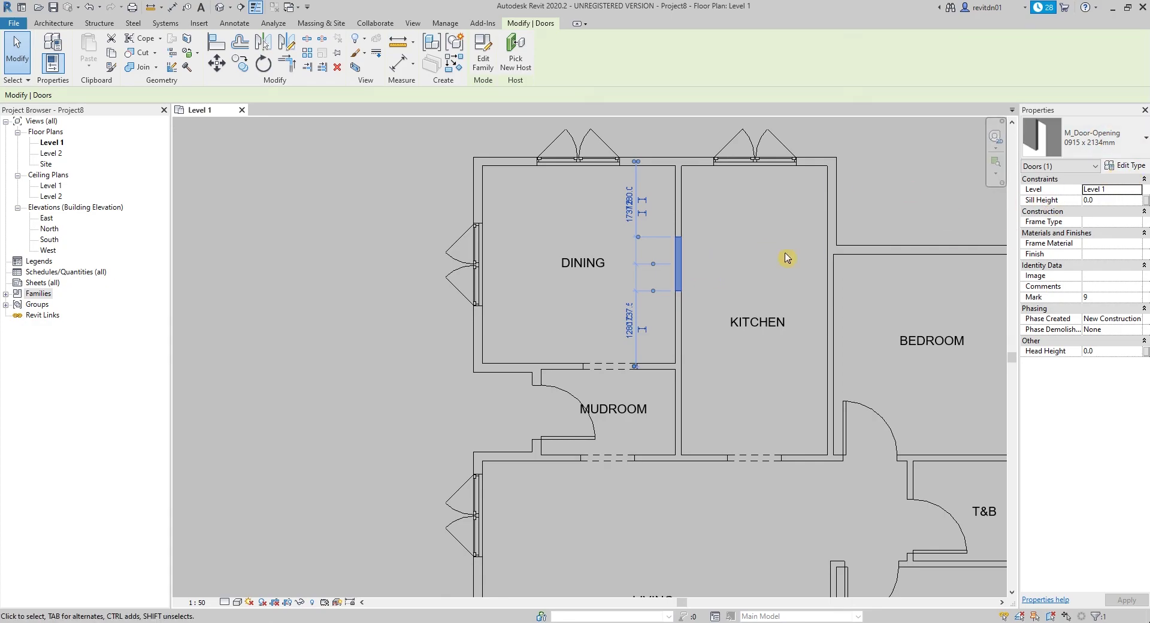
pyautogui.click(1118, 165)
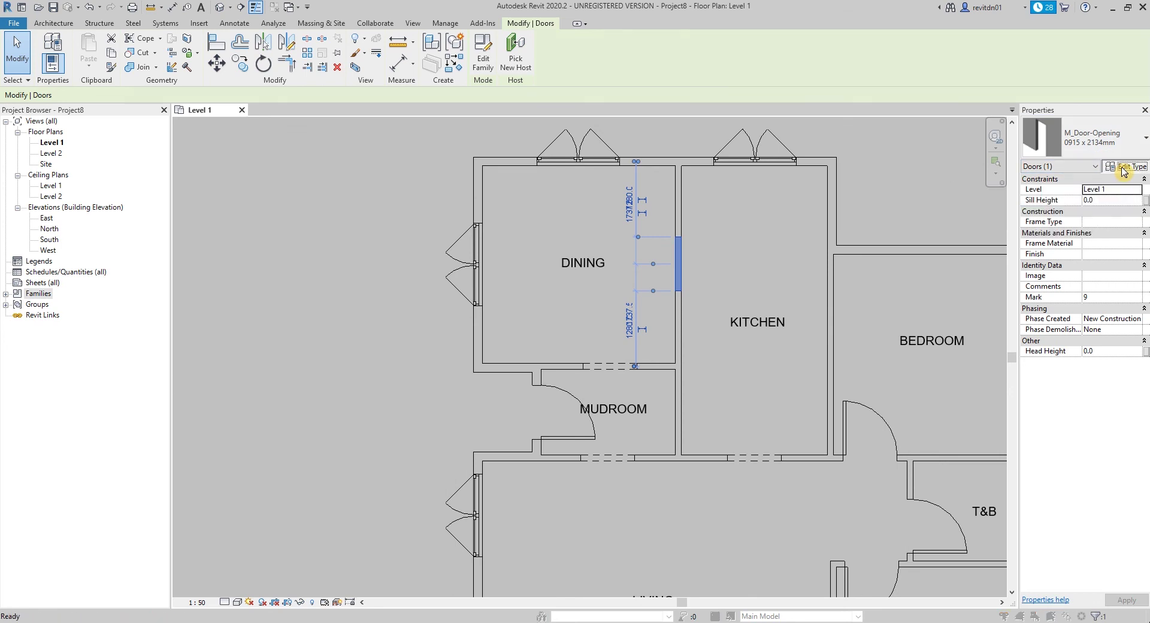
pyautogui.click(934, 144)
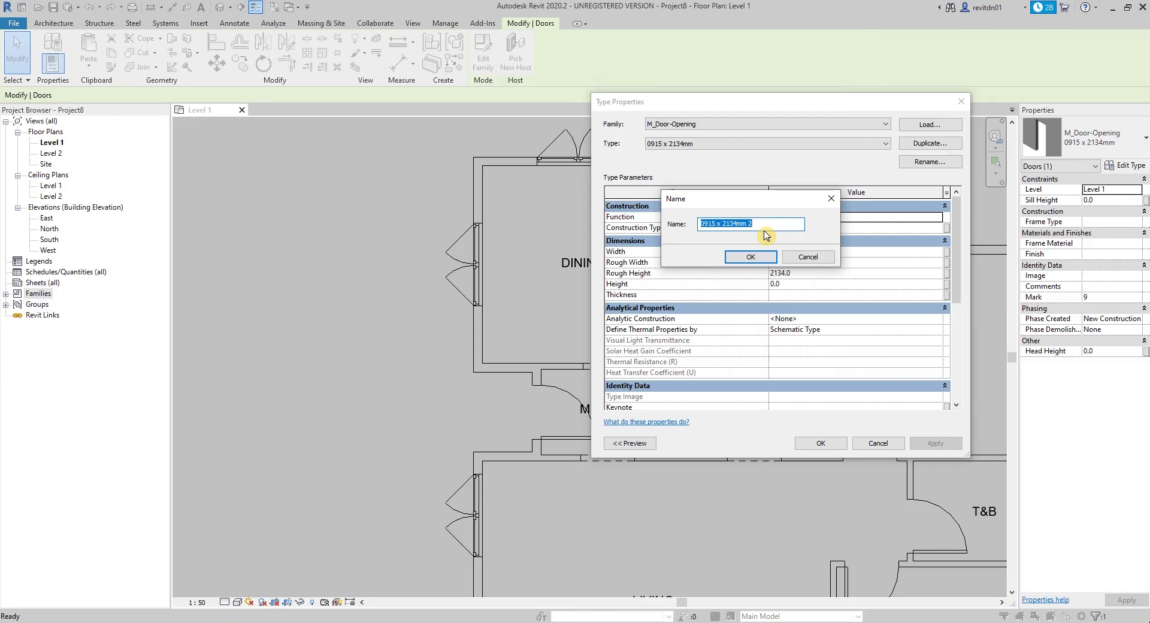
pyautogui.write('2500 X 2100')
pyautogui.press('Return')
# - Set the new opening type's rough width to 2500 mm and apply it to the dining-kitchen opening
pyautogui.click(799, 264)
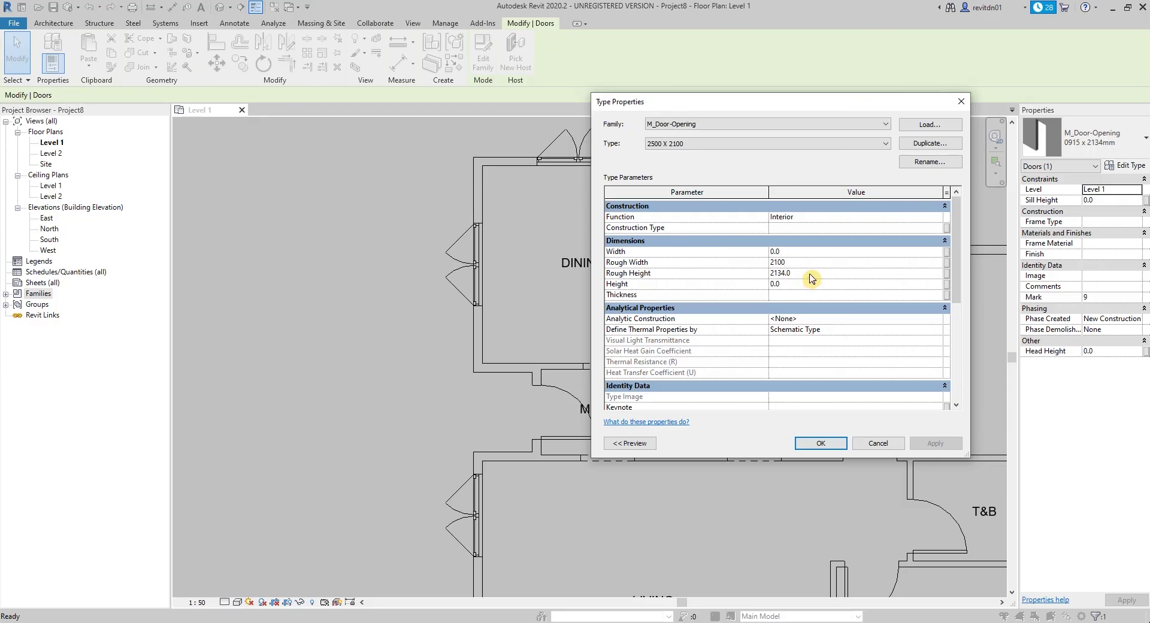
pyautogui.moveTo(793, 261); pyautogui.dragTo(760, 256)
pyautogui.write('25')
pyautogui.click(814, 444)
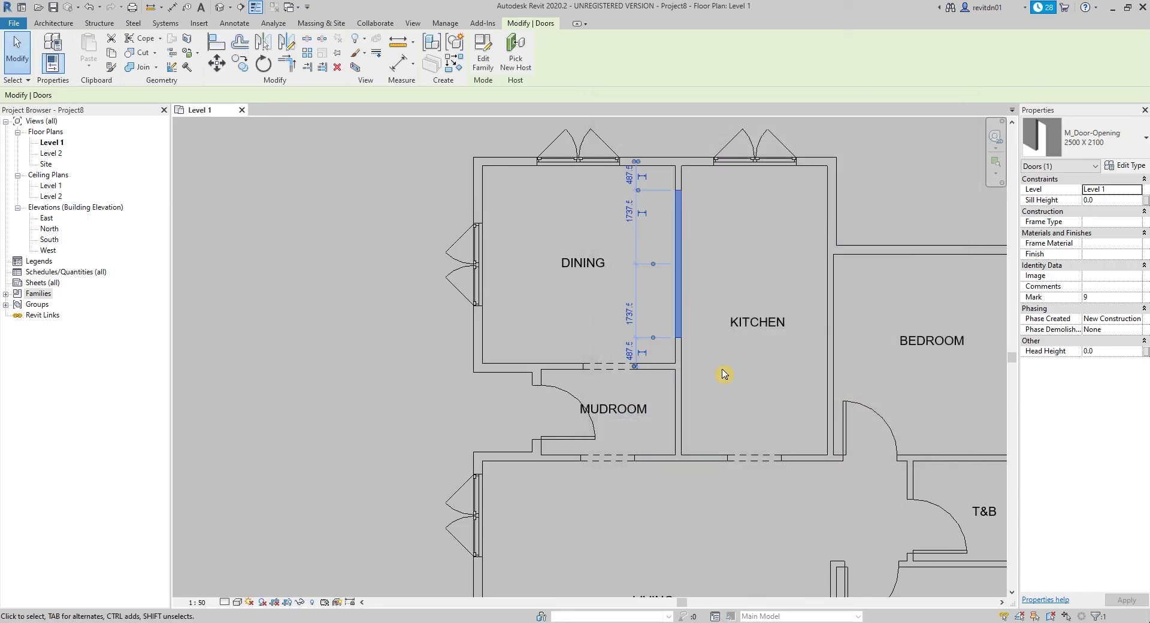
pyautogui.click(724, 374)
# - Examine the whole Level 1 floor plan with its doors, openings, windows and room tags
pyautogui.moveTo(645, 478); pyautogui.dragTo(704, 412, button='middle')
pyautogui.scroll(-1, 719, 418)
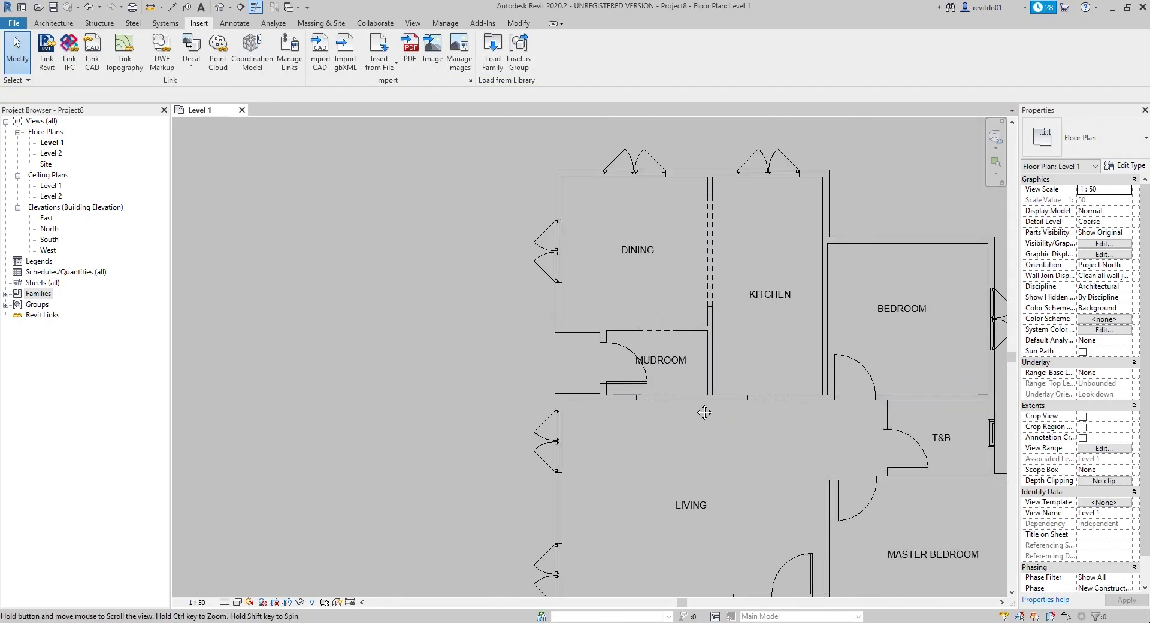
pyautogui.scroll(-2, 704, 412)
pyautogui.scroll(1, 686, 367)
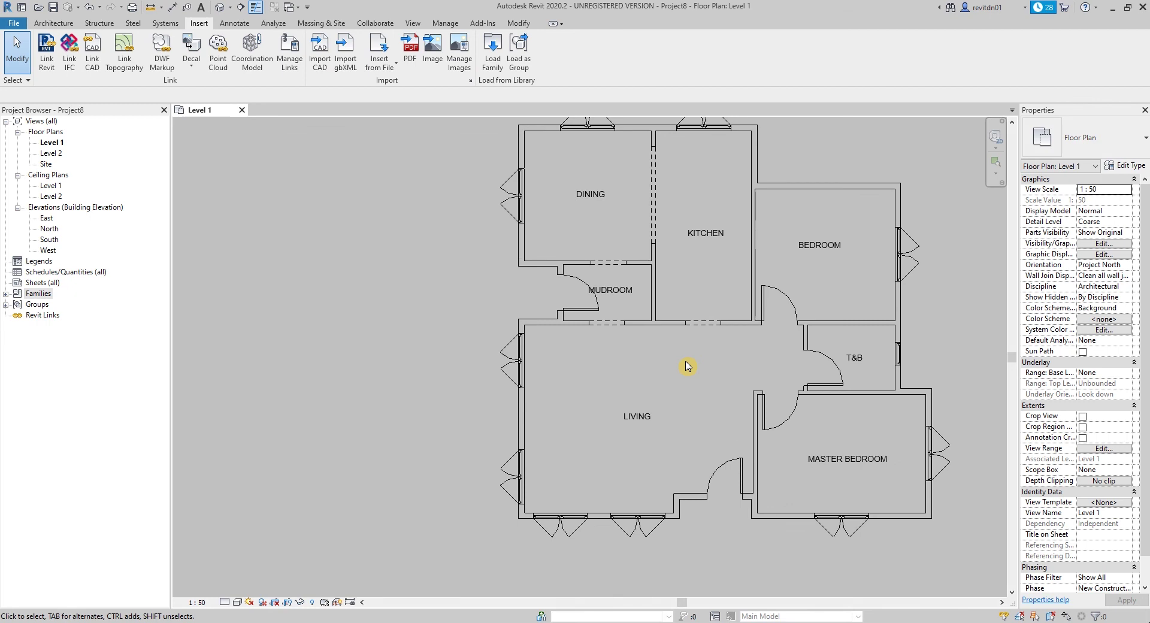
pyautogui.moveTo(707, 364)
pyautogui.mouseDown(button='middle')
pyautogui.moveTo(678, 385)
pyautogui.moveTo(742, 363)
pyautogui.moveTo(747, 349)
pyautogui.moveTo(726, 360)
pyautogui.mouseUp(button='middle')
pyautogui.scroll(1, 704, 343)
pyautogui.scroll(-2, 728, 379)
pyautogui.scroll(-1, 723, 311)
pyautogui.moveTo(723, 311); pyautogui.dragTo(724, 357, button='middle')
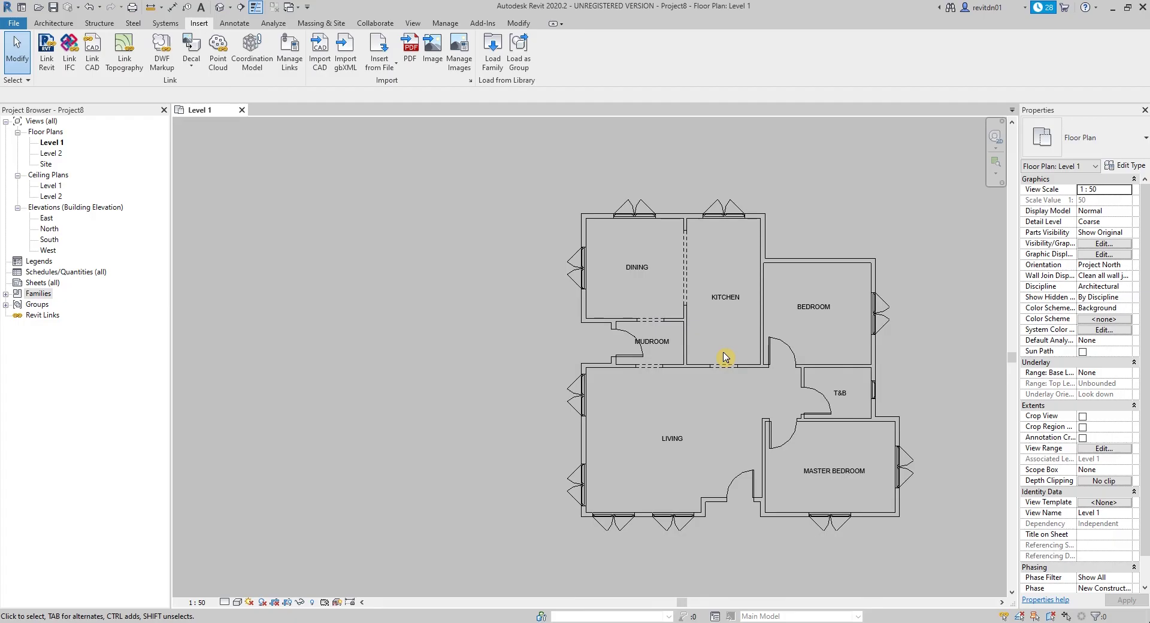
# - Add an aligned dimension for the building's overall depth, from the lower to the upper exterior wall, placed left of the plan
pyautogui.press('d')
pyautogui.press('i')
pyautogui.scroll(2, 706, 509)
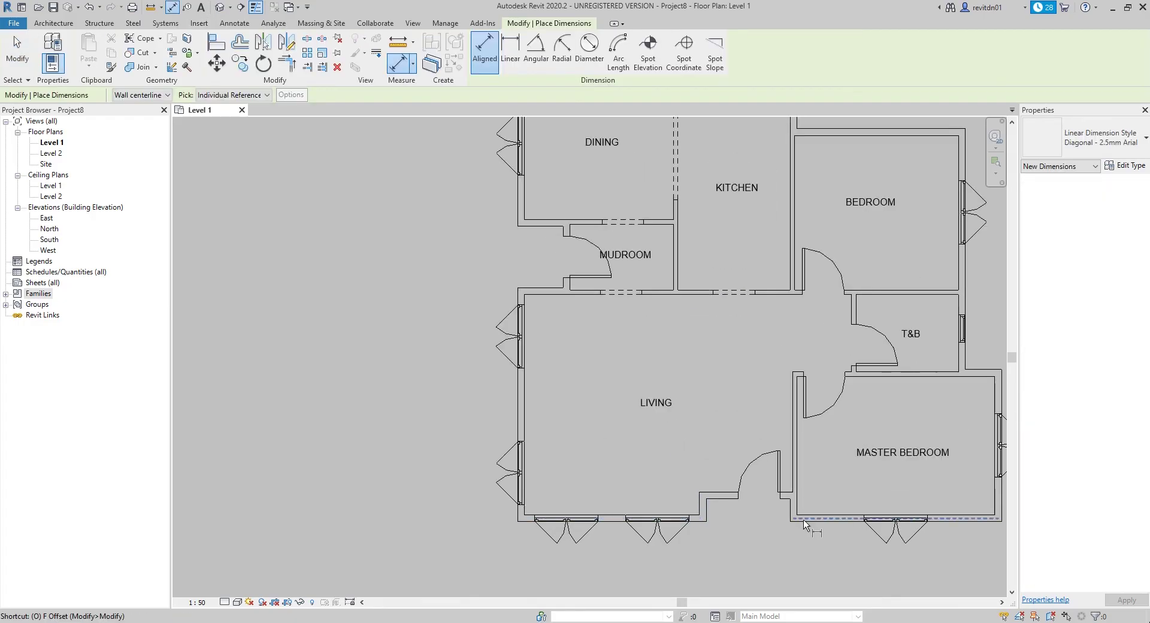
pyautogui.scroll(-3, 814, 524)
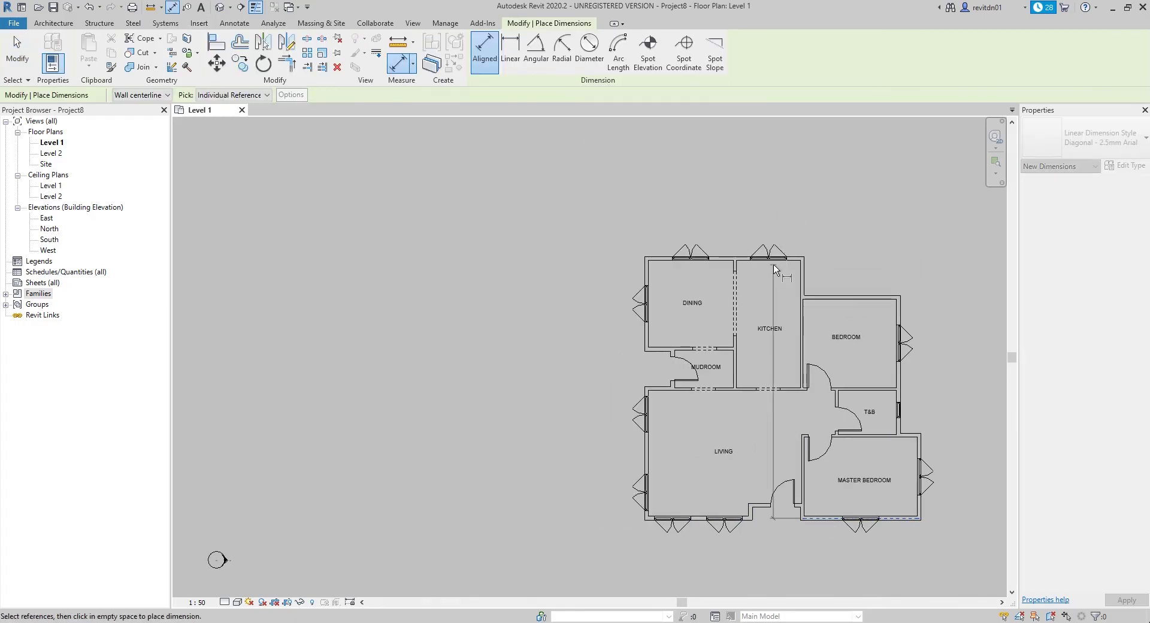
pyautogui.scroll(3, 728, 261)
pyautogui.click(728, 261)
pyautogui.scroll(-1, 712, 257)
pyautogui.moveTo(575, 310); pyautogui.dragTo(603, 283, button='middle')
pyautogui.click(576, 278)
# - Dimension the building's overall width from the dining room's left wall to the master bedroom's right wall, placed above the plan
pyautogui.click(629, 324)
pyautogui.click(991, 488)
pyautogui.moveTo(875, 264); pyautogui.dragTo(764, 268, button='middle')
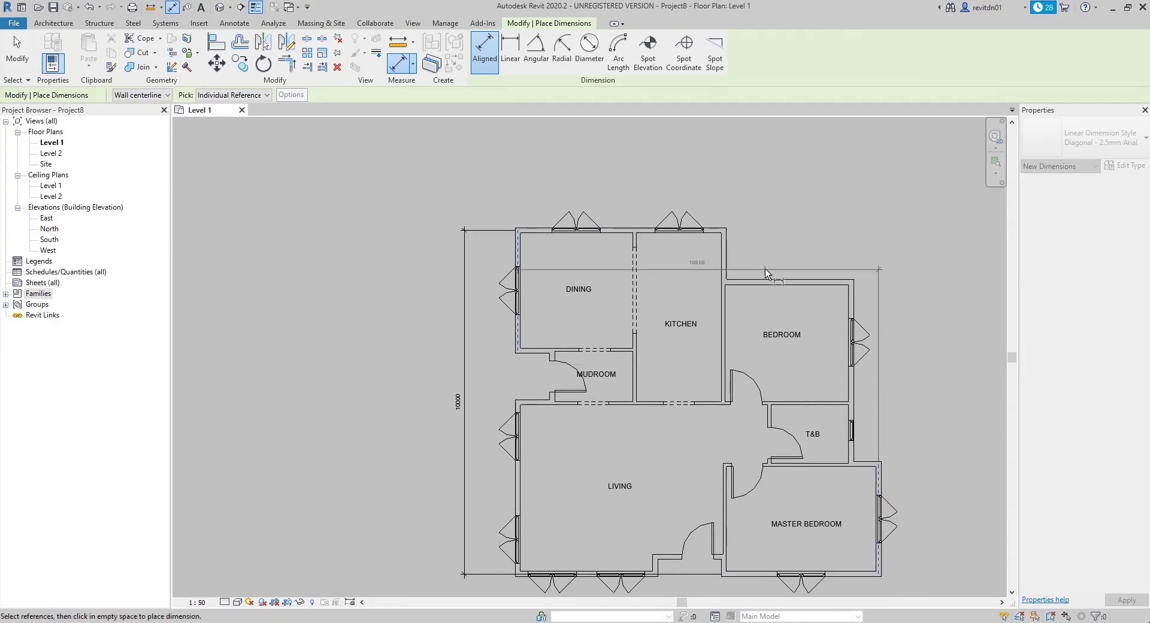
pyautogui.click(791, 177)
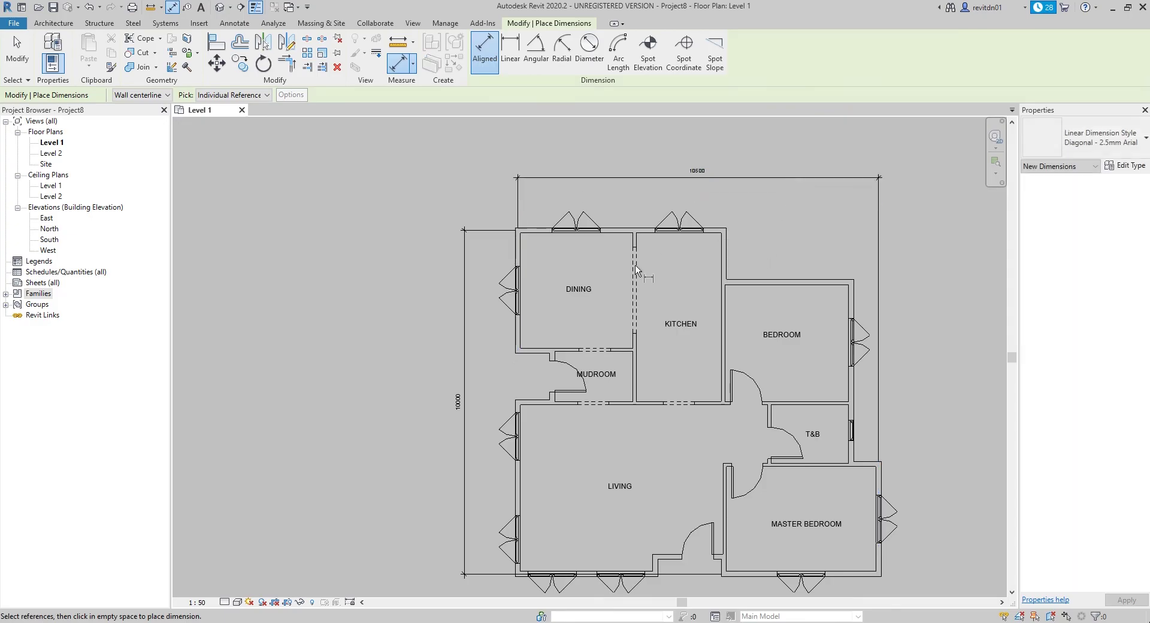
# - Shorten the lower witness line of the overall depth dimension so it ends near the living room's lower-left corner
pyautogui.scroll(-1, 615, 279)
pyautogui.moveTo(615, 279); pyautogui.dragTo(706, 257, button='middle')
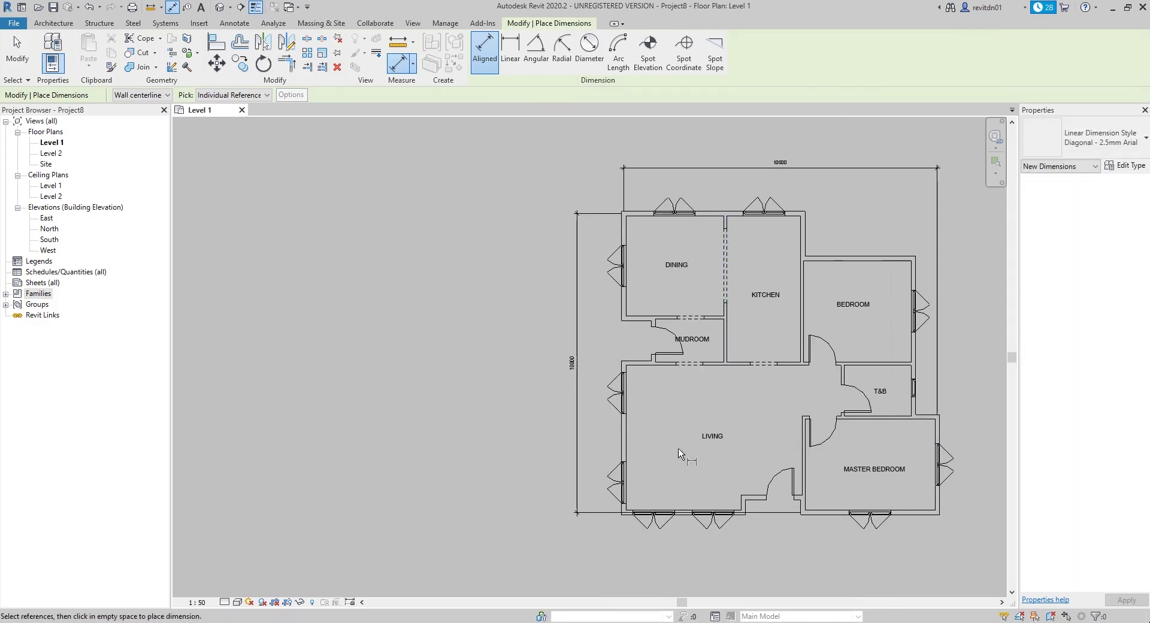
pyautogui.scroll(3, 732, 516)
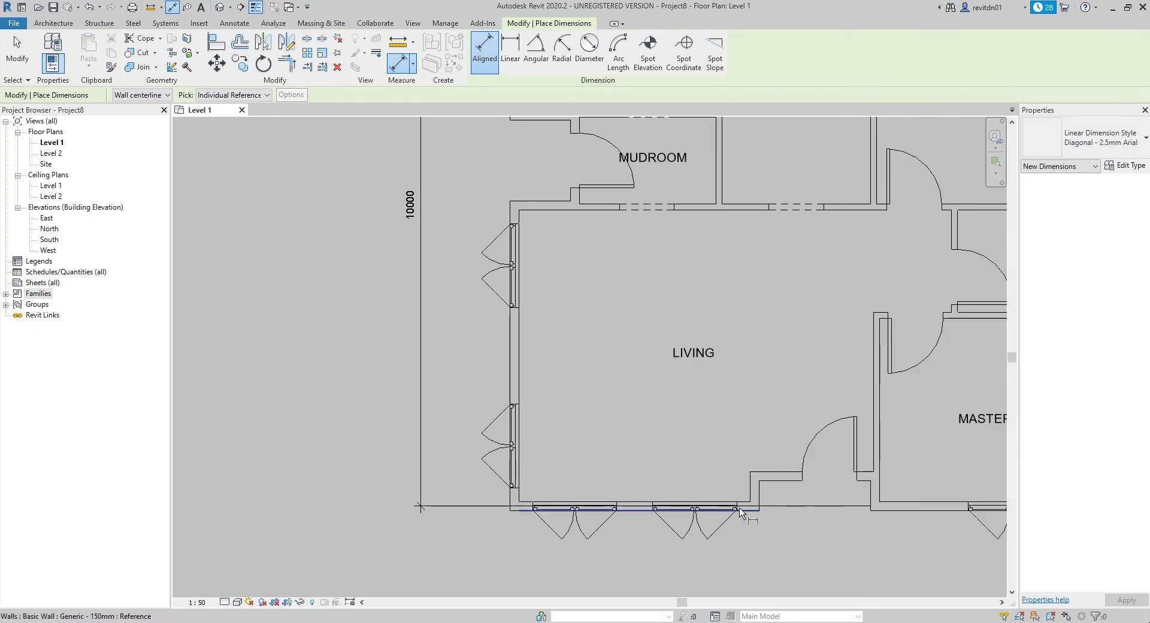
pyautogui.press('Escape')
pyautogui.click(795, 506)
pyautogui.moveTo(870, 507); pyautogui.dragTo(539, 531)
# - Add a chained dimension across the living room, mudroom and dining room walls, between the plan's left side and the overall dimension
pyautogui.press('d')
pyautogui.press('i')
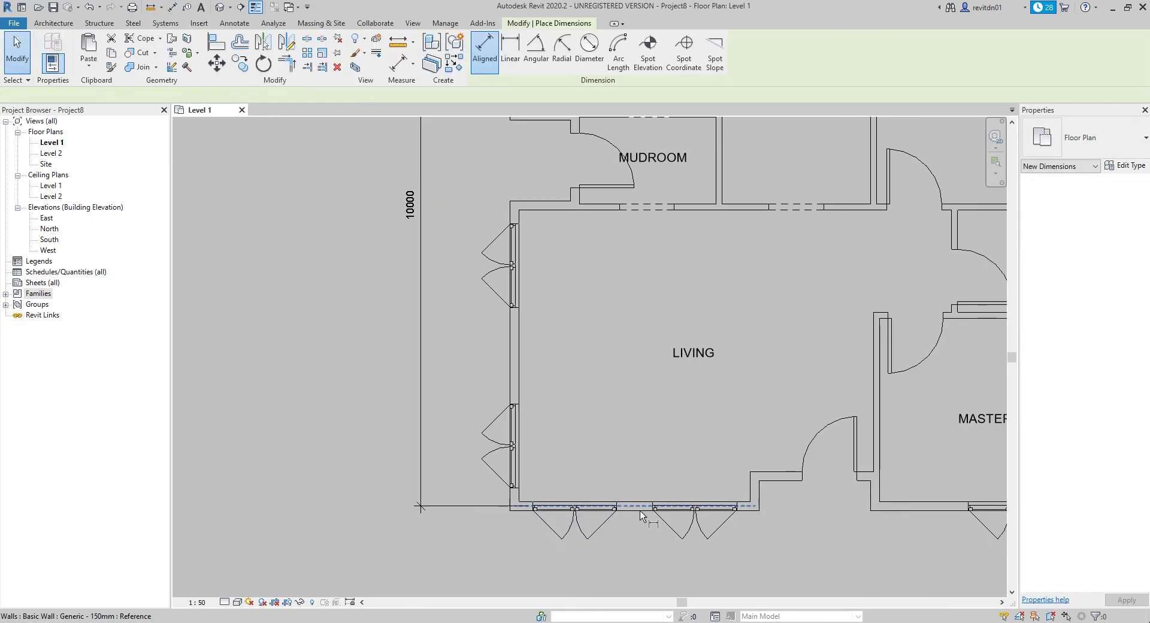
pyautogui.click(639, 510)
pyautogui.scroll(-3, 560, 293)
pyautogui.moveTo(557, 289); pyautogui.dragTo(625, 395, button='middle')
pyautogui.scroll(4, 625, 377)
pyautogui.click(615, 323)
pyautogui.scroll(-3, 615, 323)
pyautogui.scroll(-1, 608, 267)
pyautogui.click(611, 260)
pyautogui.moveTo(612, 259); pyautogui.dragTo(616, 350, button='middle')
pyautogui.click(622, 212)
pyautogui.click(563, 187)
# - Add a chained dimension across the dining, kitchen, bedroom and master bedroom walls, below the overall width dimension
pyautogui.click(600, 235)
pyautogui.click(735, 234)
pyautogui.click(838, 235)
pyautogui.click(983, 289)
pyautogui.moveTo(986, 289); pyautogui.dragTo(833, 304, button='middle')
pyautogui.click(861, 501)
pyautogui.click(719, 184)
# - Add a chained dimension right of the plan across the master bedroom, T&B, bedroom and kitchen's upper walls
pyautogui.click(867, 497)
pyautogui.scroll(-2, 865, 467)
pyautogui.scroll(3, 824, 477)
pyautogui.moveTo(824, 478); pyautogui.dragTo(836, 531, button='middle')
pyautogui.scroll(-2, 837, 531)
pyautogui.click(789, 486)
pyautogui.click(769, 360)
pyautogui.click(766, 289)
pyautogui.click(784, 151)
pyautogui.moveTo(784, 151); pyautogui.dragTo(779, 295, button='middle')
pyautogui.click(649, 235)
pyautogui.click(882, 371)
# - Add a chained dimension below the plan across the living room, entrance recess and master bedroom walls
pyautogui.moveTo(906, 471); pyautogui.dragTo(955, 338, button='middle')
pyautogui.click(470, 419)
pyautogui.click(632, 491)
pyautogui.click(707, 490)
pyautogui.click(885, 489)
pyautogui.scroll(-2, 910, 515)
pyautogui.click(905, 539)
pyautogui.scroll(-1, 901, 515)
pyautogui.press('Escape')
pyautogui.moveTo(820, 396); pyautogui.dragTo(870, 394, button='middle')
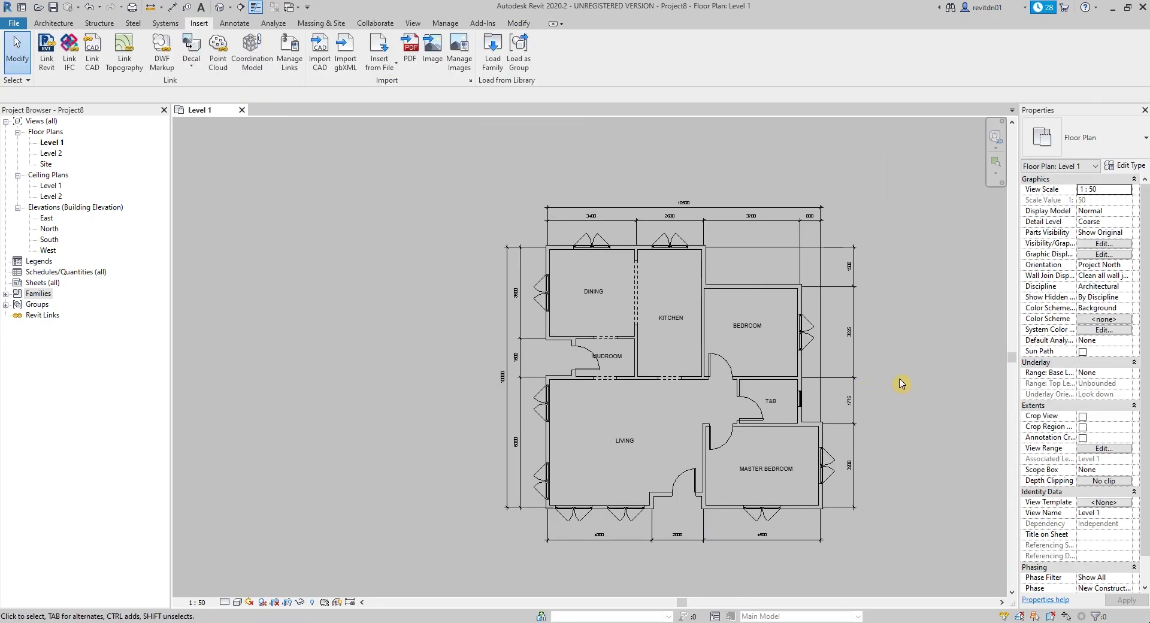
pyautogui.scroll(1, 930, 374)
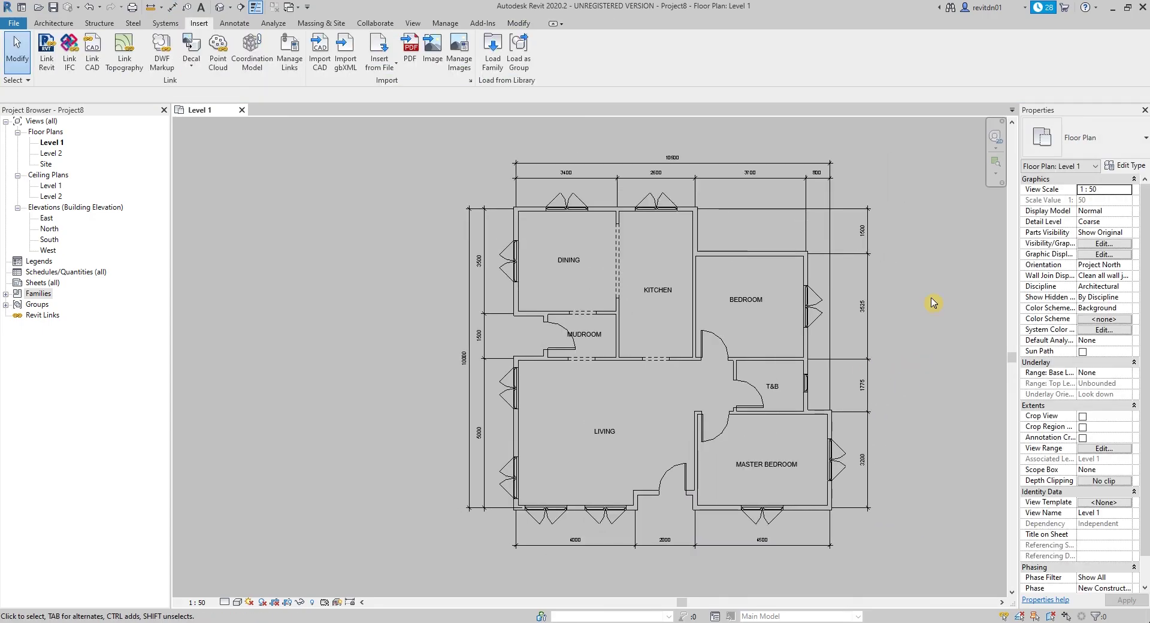